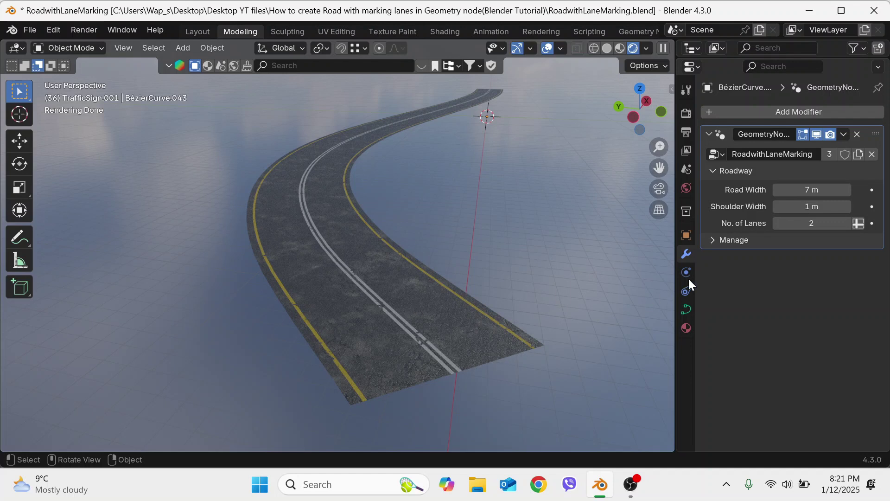
Set the road modifier's Road Width to 14 m
drag(800, 192, 862, 191)
click(824, 189)
text(14)
key(Return)
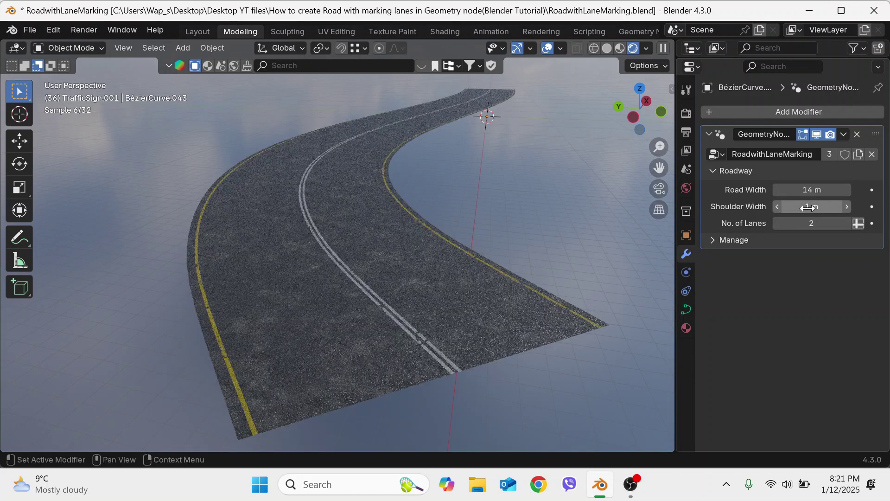
Set the road's Shoulder Width to 4 m and increase the number of lanes by two
mouse_move(808, 208)
mouse_down()
mouse_move(841, 208)
mouse_move(821, 208)
mouse_up()
click(811, 204)
text(4)
key(Return)
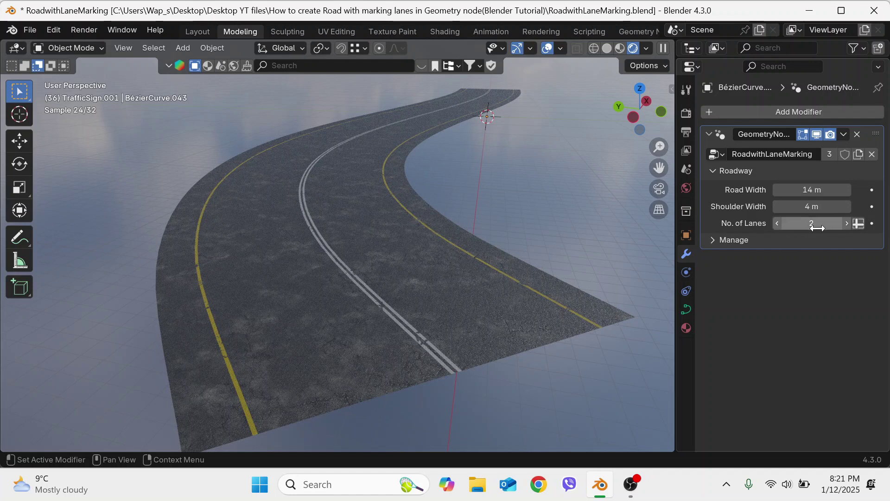
click(846, 225)
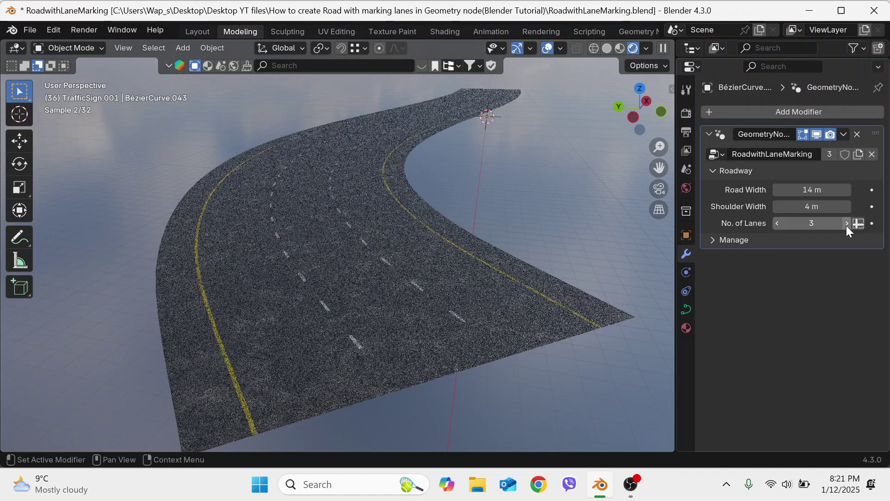
click(846, 224)
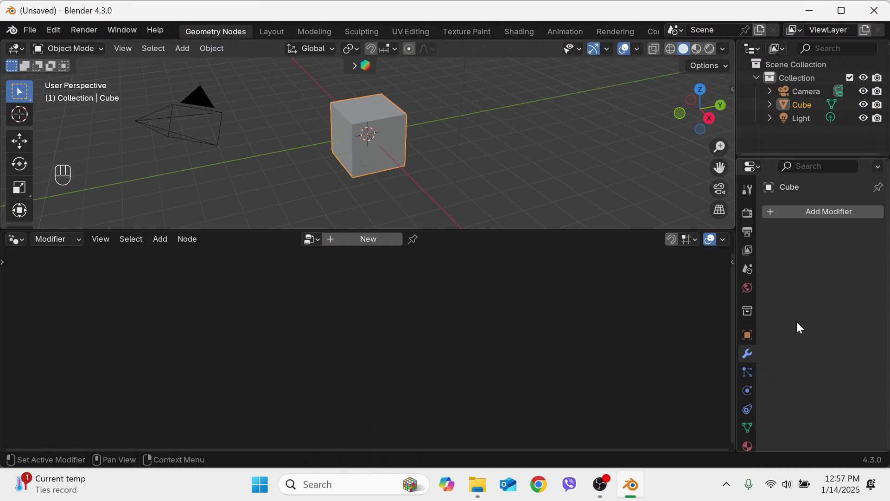
Delete the default cube and add a Bézier curve in its place
key(x)
click(374, 150)
key(shift+a)
mouse_move(366, 149)
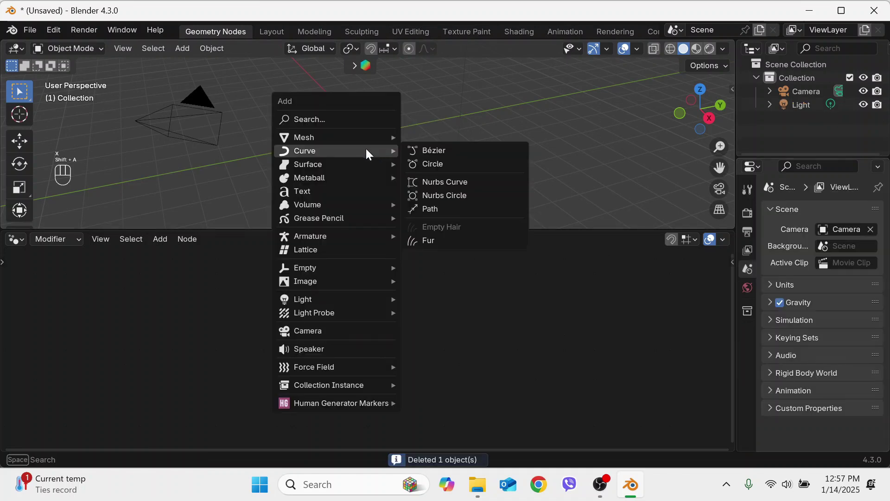
click(438, 149)
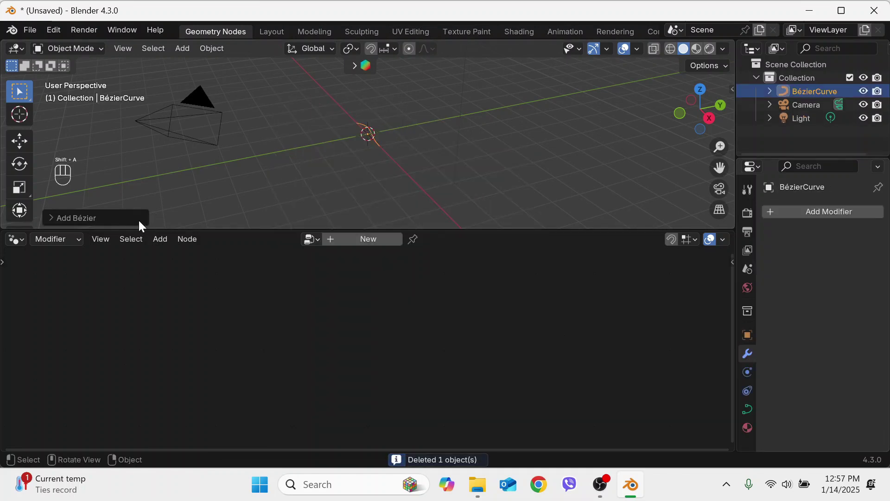
Set the radius of the newly added Bézier curve to 15 m
click(118, 218)
double_click(188, 115)
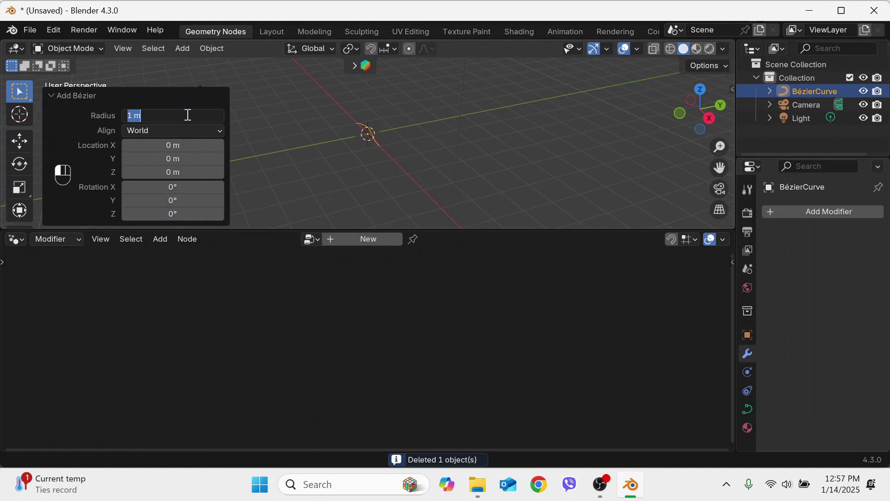
text(15)
key(Return)
middle_drag(202, 68, 480, 190)
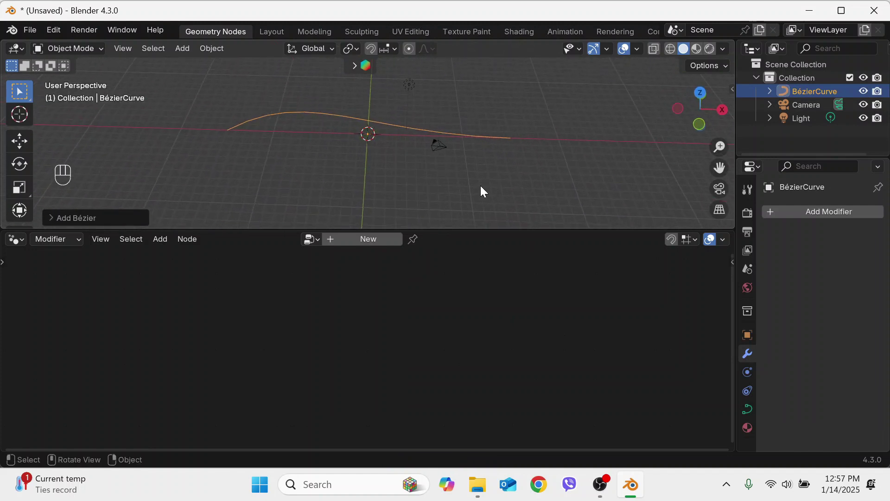
Create a new geometry node tree on the curve and insert a Curve to Mesh node between Group Input and Group Output
click(384, 241)
middle_drag(425, 348, 435, 308)
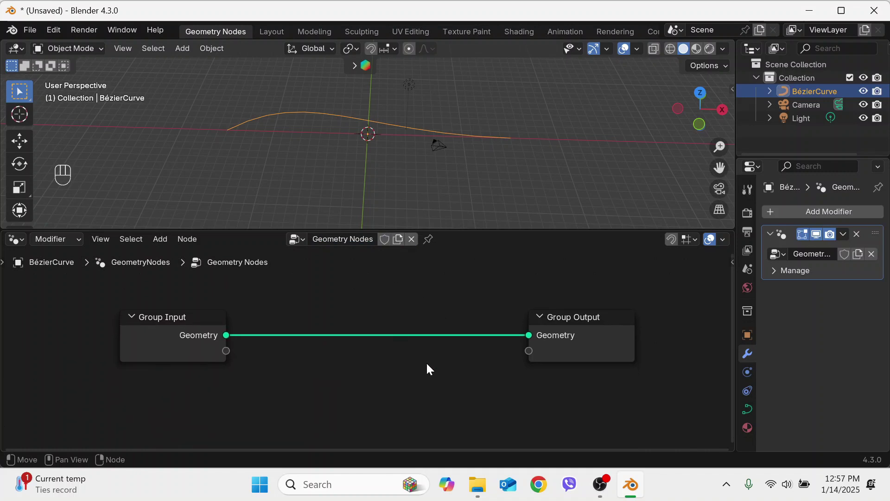
key(F3)
text(curve to mes)
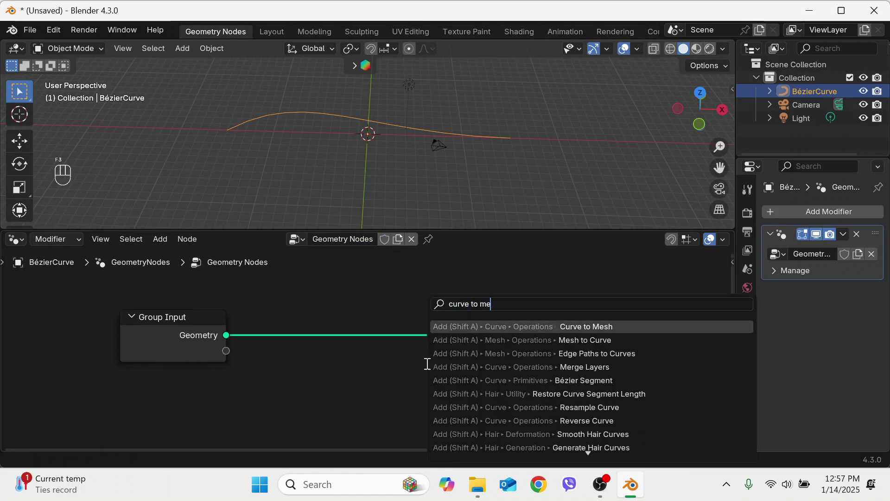
click(532, 319)
click(424, 327)
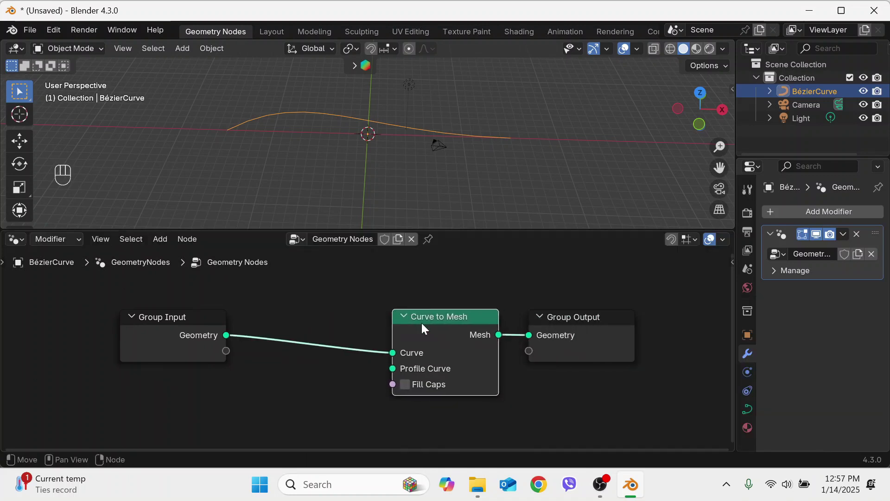
Add a Curve Line node, connect it to the Profile Curve of Curve to Mesh, and move Group Input farther away
key(F3)
text(curve line)
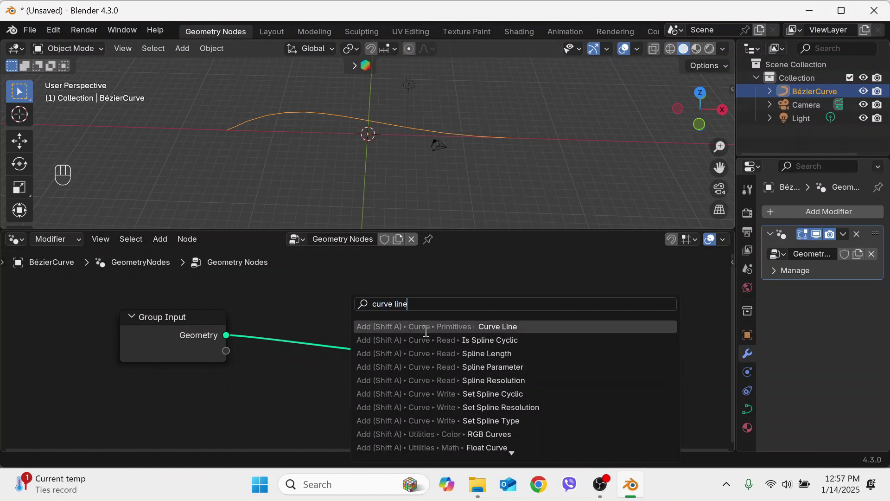
click(394, 326)
click(278, 371)
drag(389, 395, 394, 368)
drag(213, 354, 127, 366)
scroll(418, 357, down, 4)
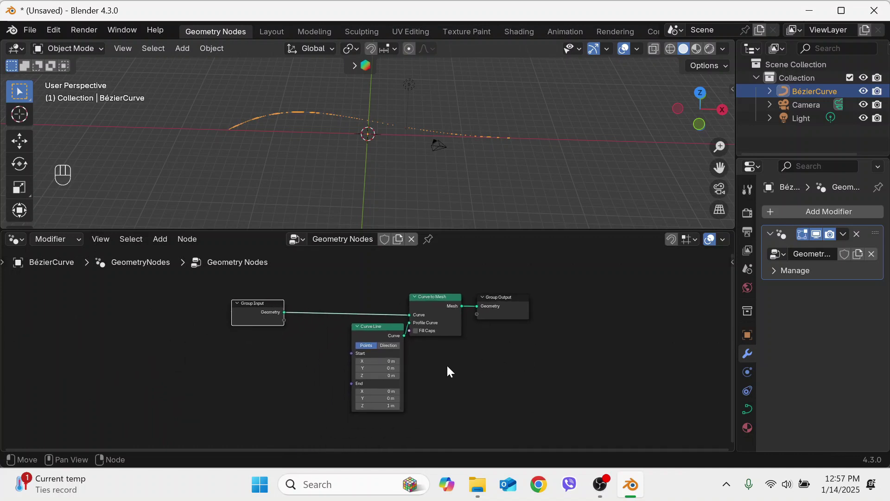
Set the Curve Line's Start X to -3 m, End X to 3 m and End Z to 0 m, spacing Group Input away
click(388, 360)
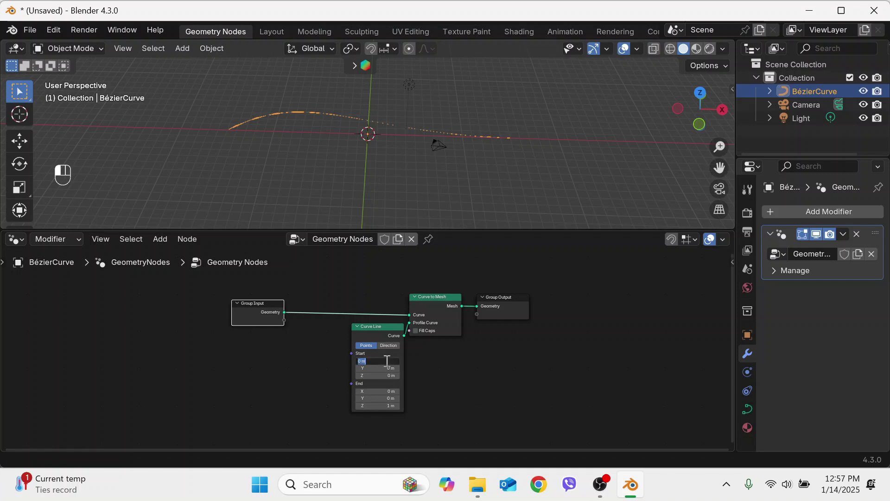
text(1)
key(Return)
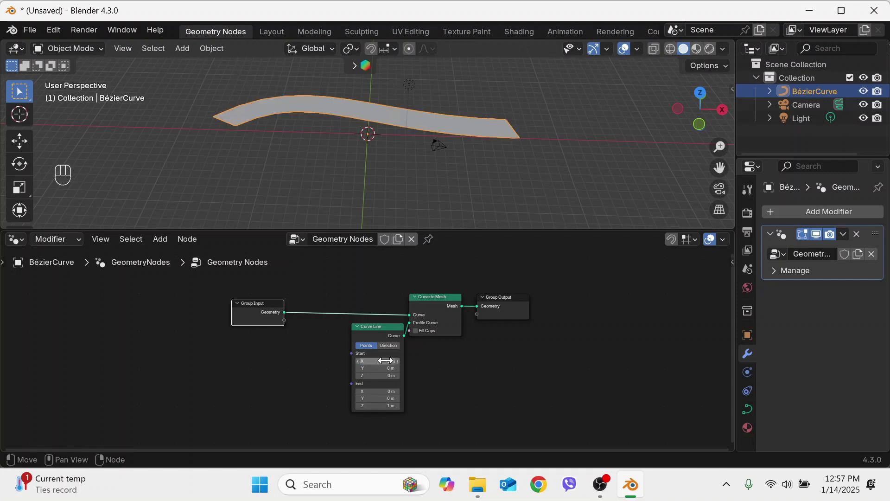
click(386, 390)
text(3)
key(Return)
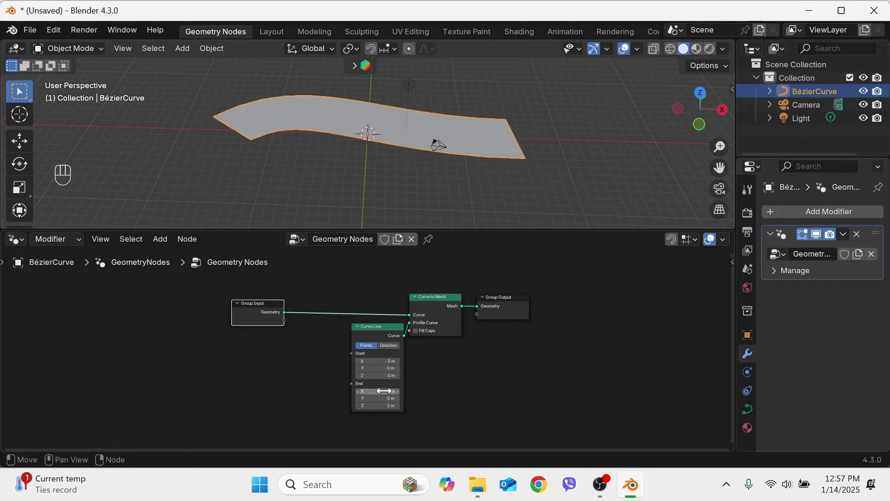
click(386, 407)
text(0)
key(Return)
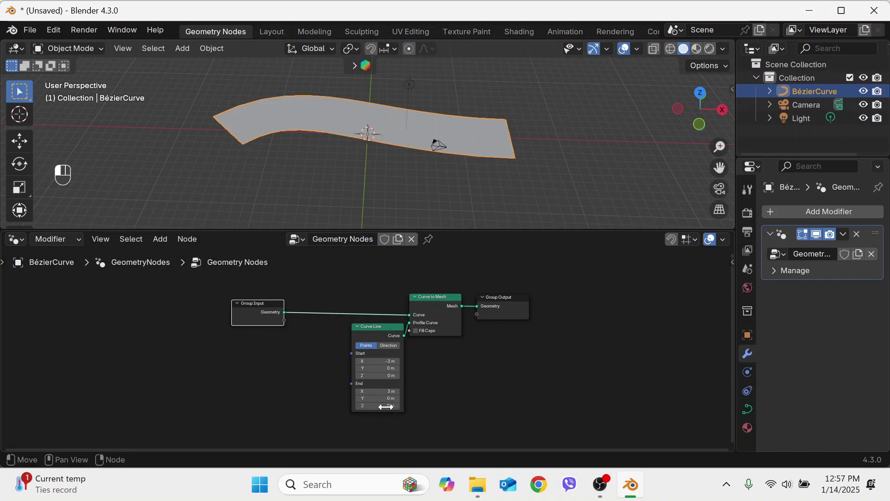
drag(268, 311, 206, 312)
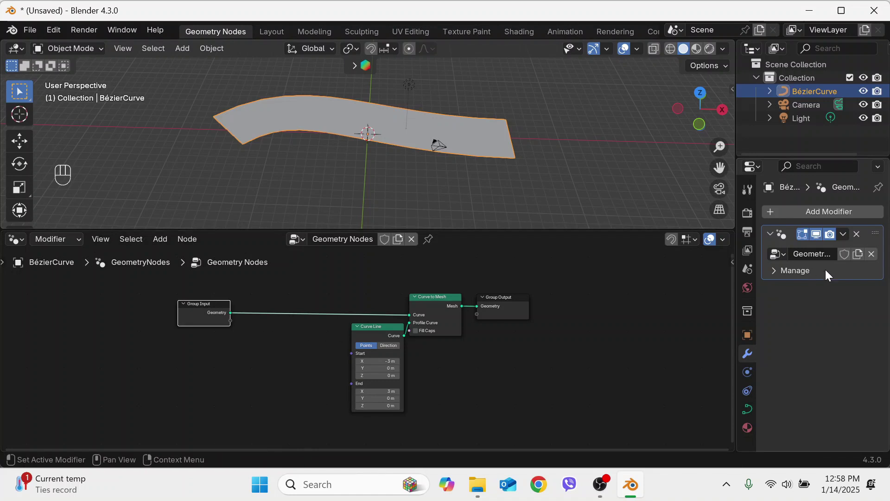
Add an input socket to the node group and name it "Road width"
click(659, 333)
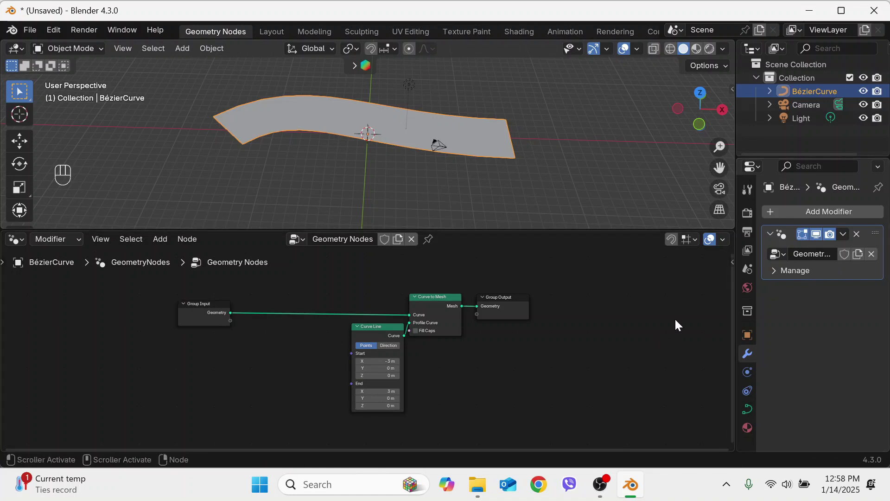
key(n)
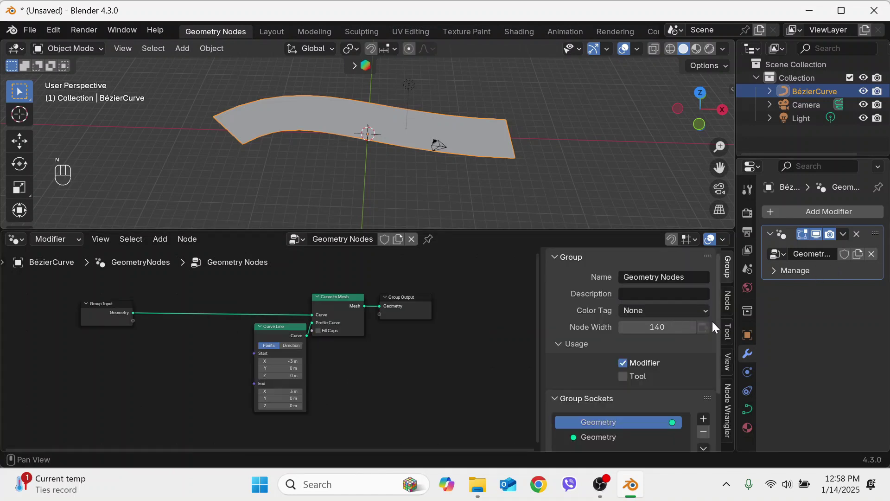
scroll(713, 322, down, 4)
click(619, 360)
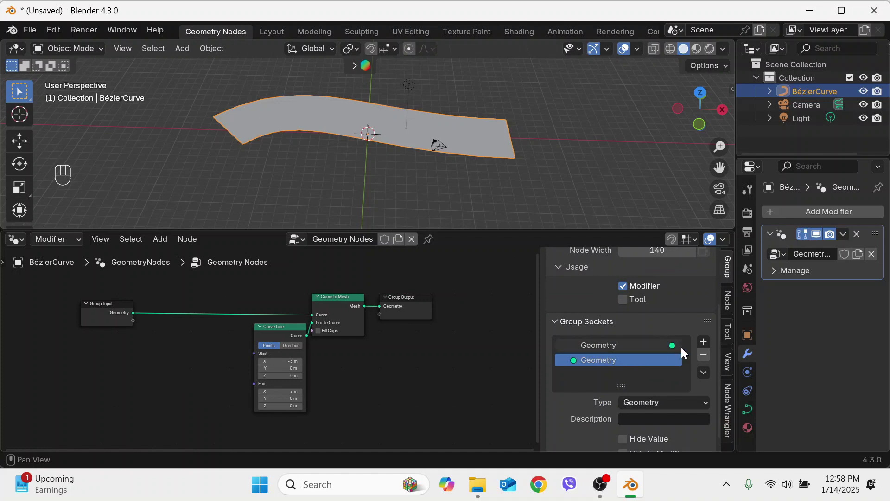
click(703, 342)
click(721, 357)
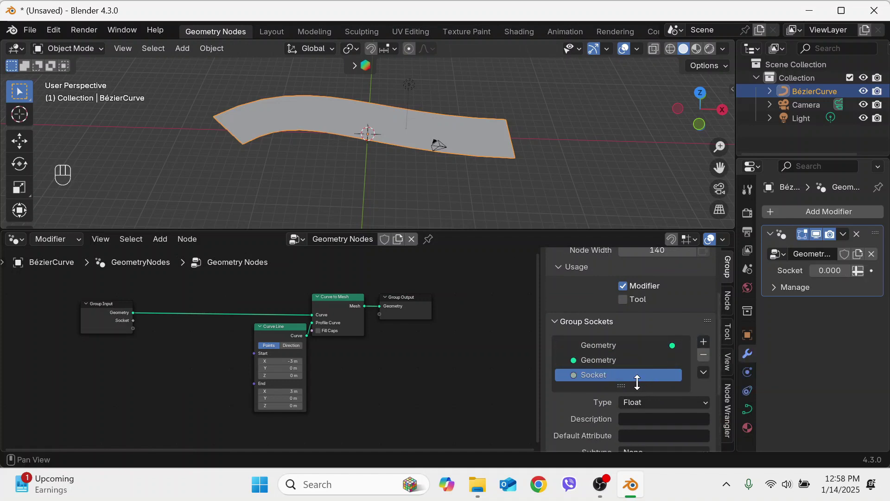
double_click(599, 373)
key(shift)
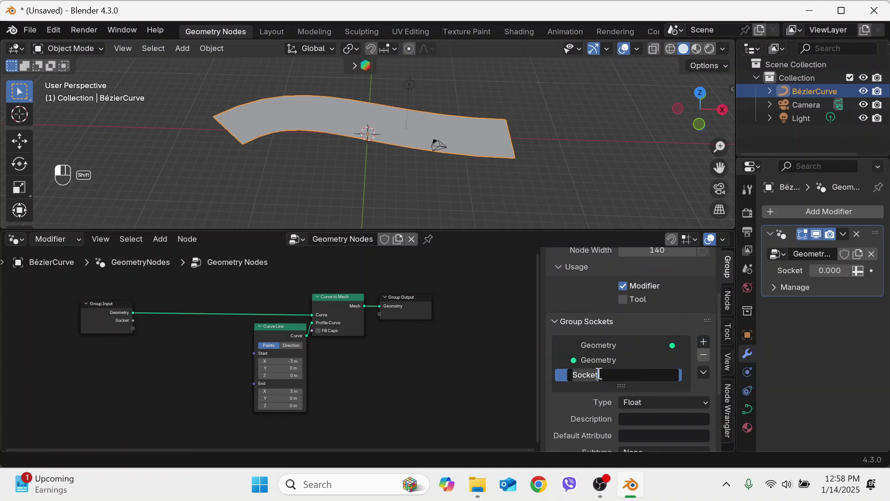
text(Road width)
key(Return)
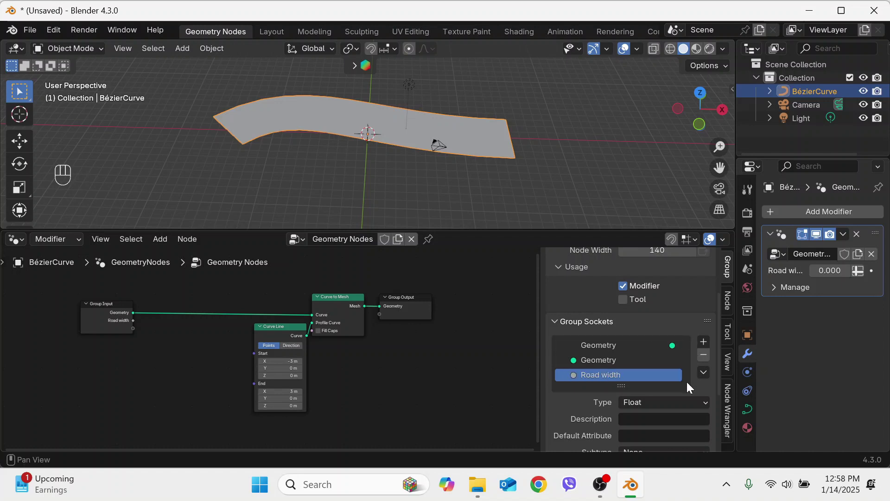
Set the Road width socket's subtype to Distance and its value in the modifier to 6 m
scroll(700, 394, down, 3)
click(647, 396)
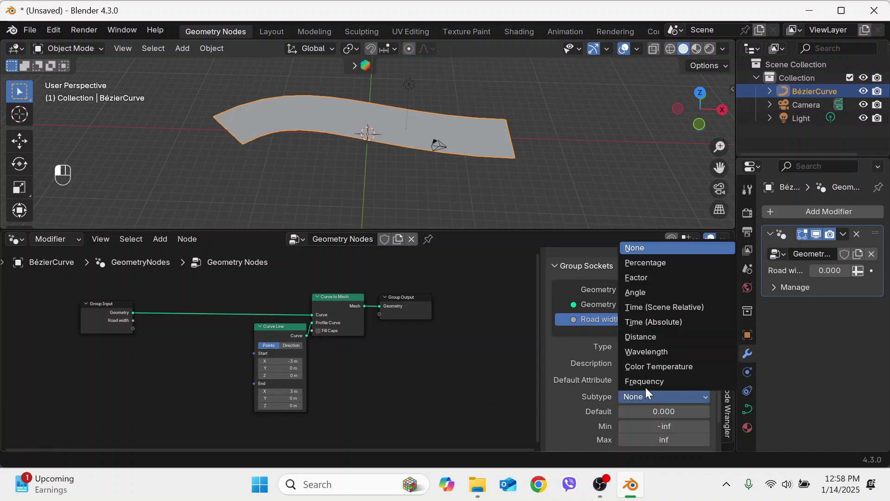
click(643, 337)
click(834, 270)
key(Escape)
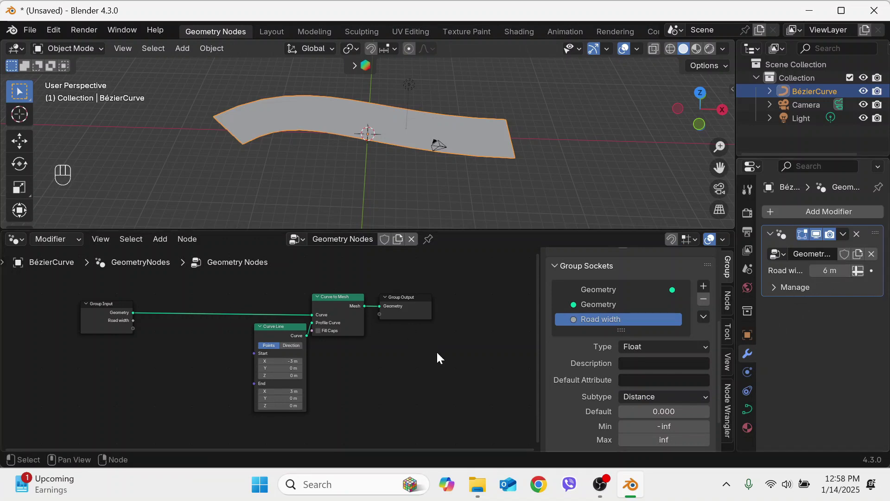
key(n)
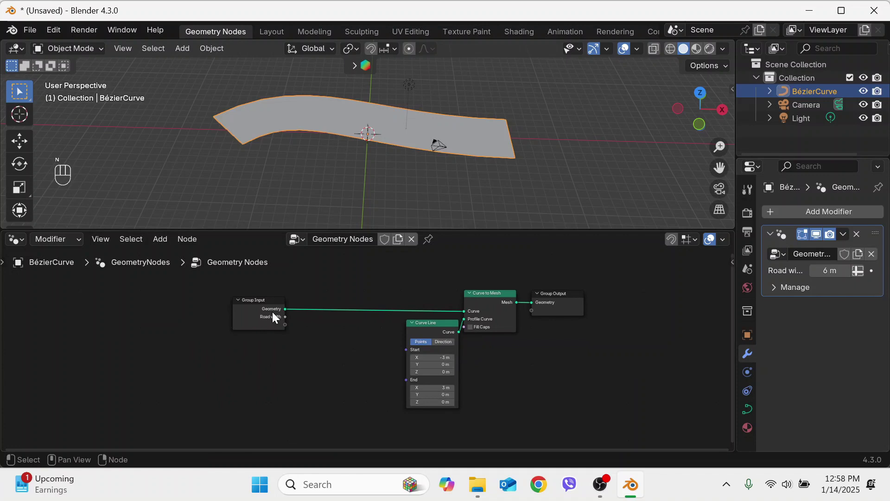
Move the Group Input node away from the other nodes and place a duplicate of it below the main link
drag(273, 313, 148, 313)
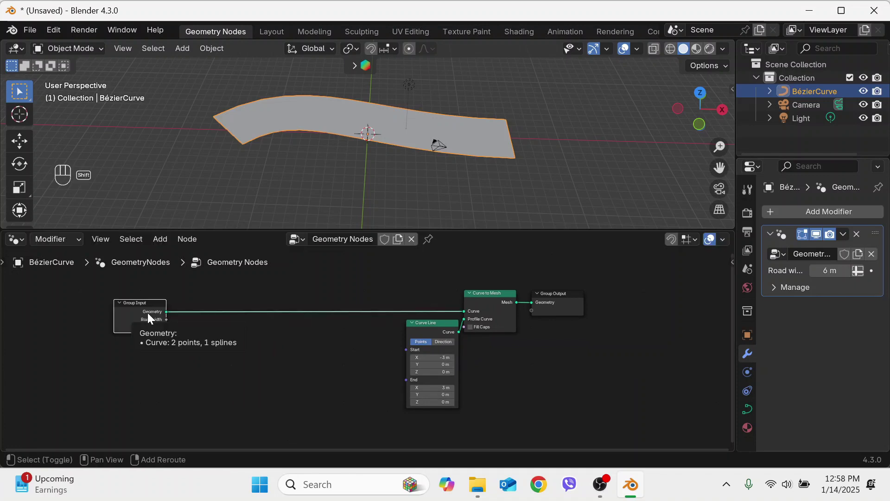
key(shift+d)
click(227, 363)
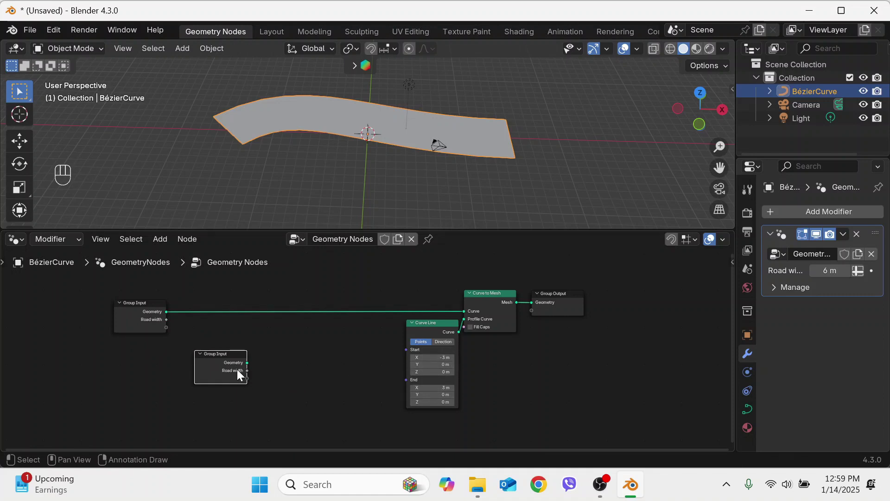
click(274, 366)
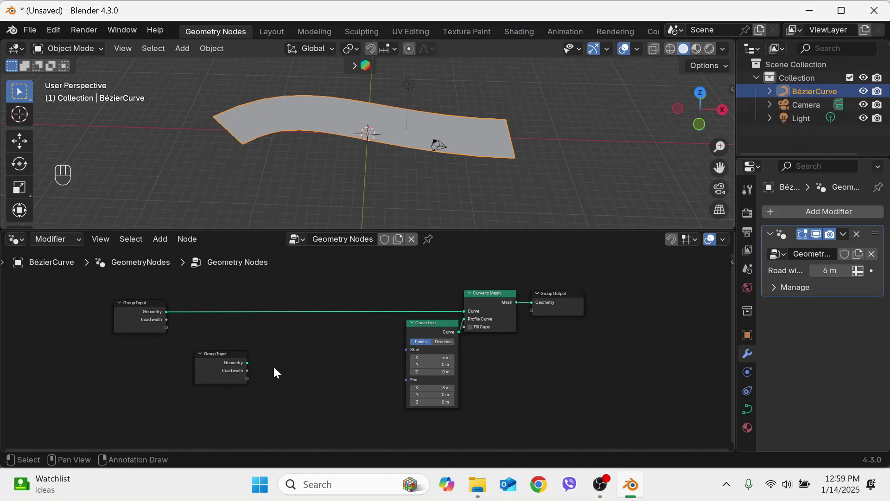
Add a Math node beside the duplicated Group Input and set its operation to Divide
key(F3)
text(math)
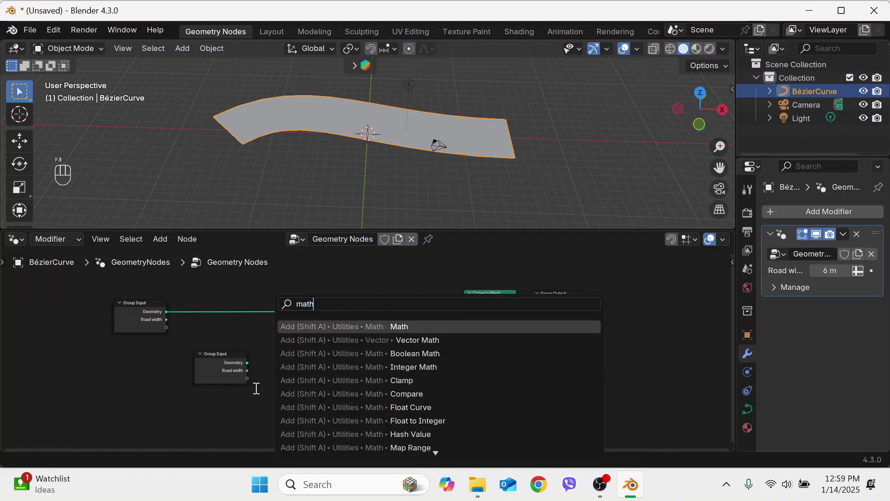
key(Return)
click(264, 356)
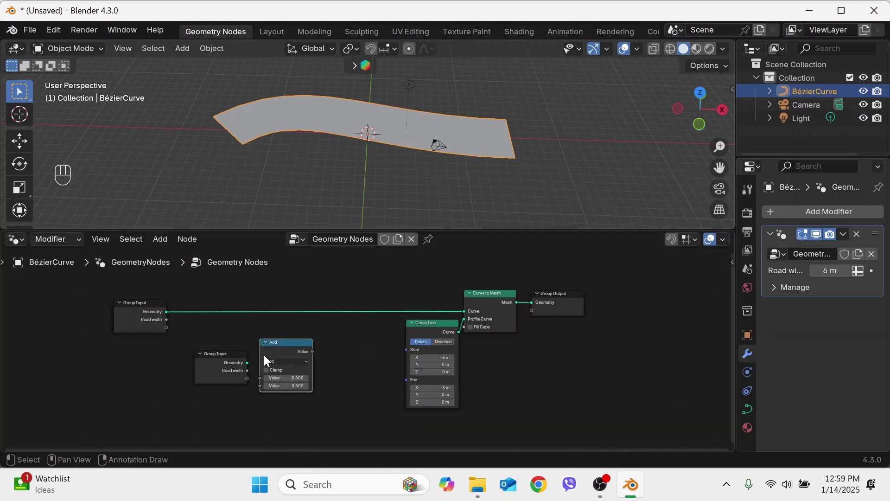
click(266, 359)
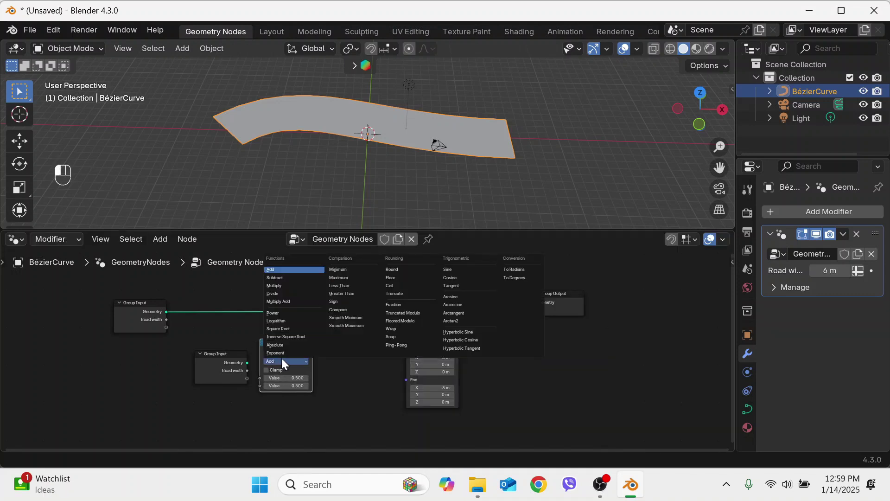
click(299, 293)
Connect the duplicated Group Input's Road width to the Divide node's first value and set the divisor to 2
drag(247, 370, 260, 378)
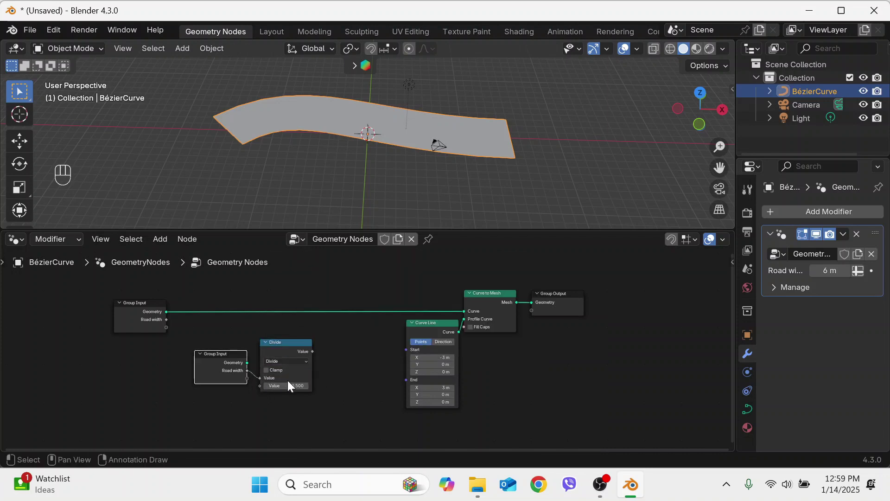
click(290, 386)
text(2)
key(Return)
click(293, 344)
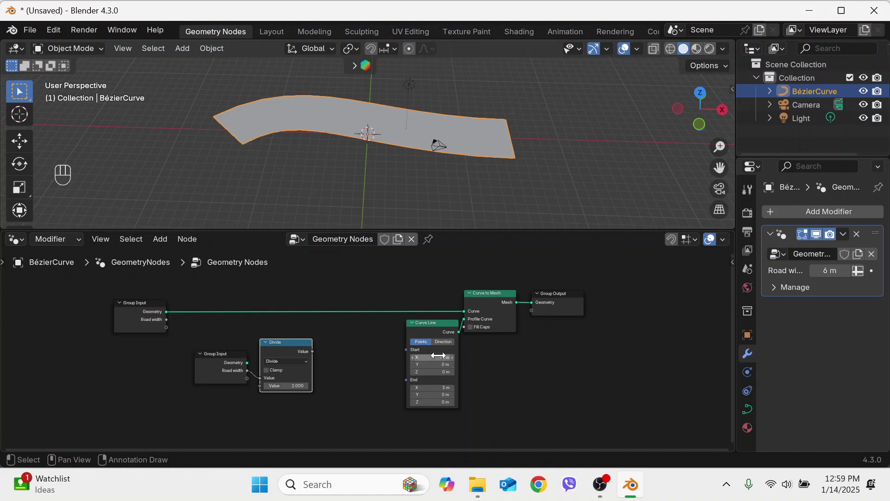
Add a second Math node between the Divide and Curve Line nodes and set its operation to Multiply
drag(445, 356, 338, 355)
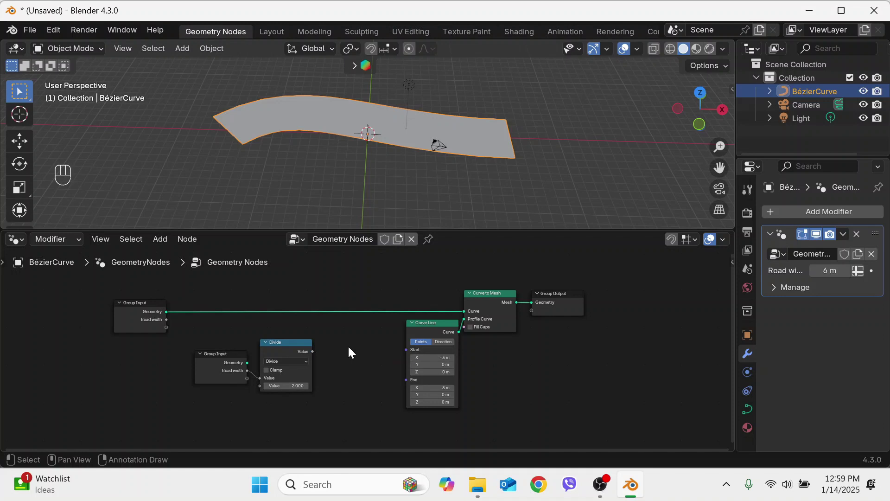
key(F3)
text(math)
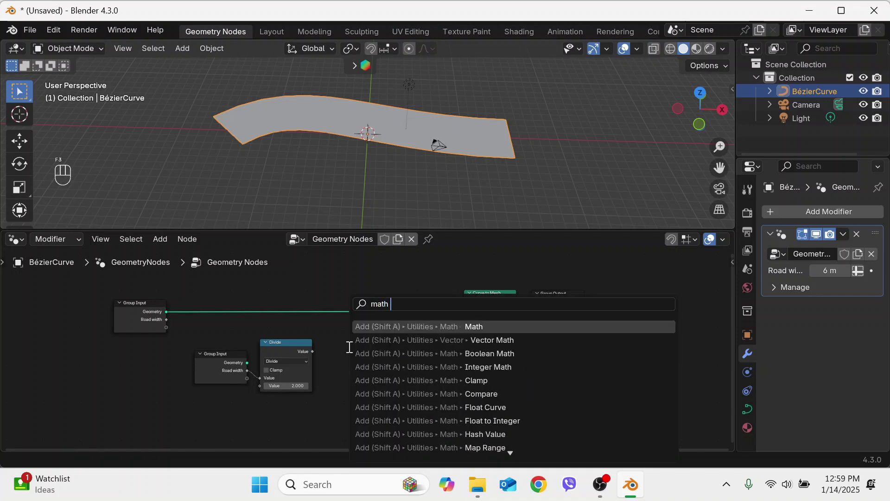
click(457, 320)
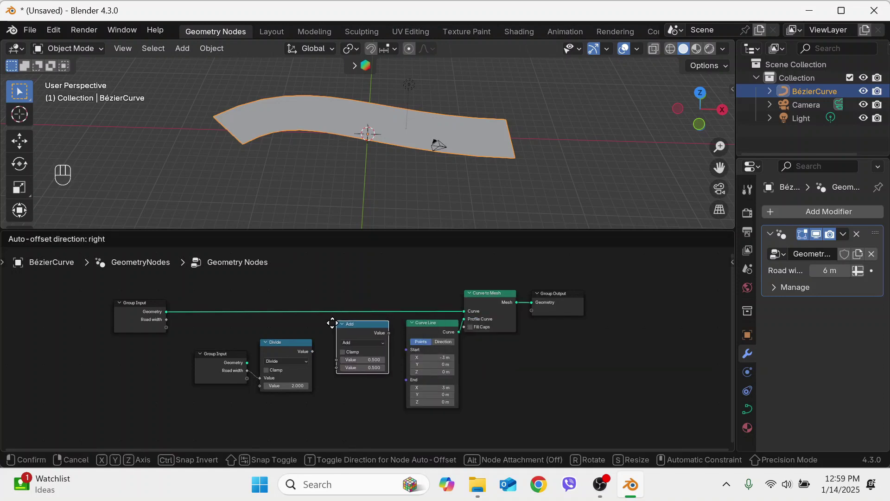
click(310, 325)
click(343, 346)
click(353, 385)
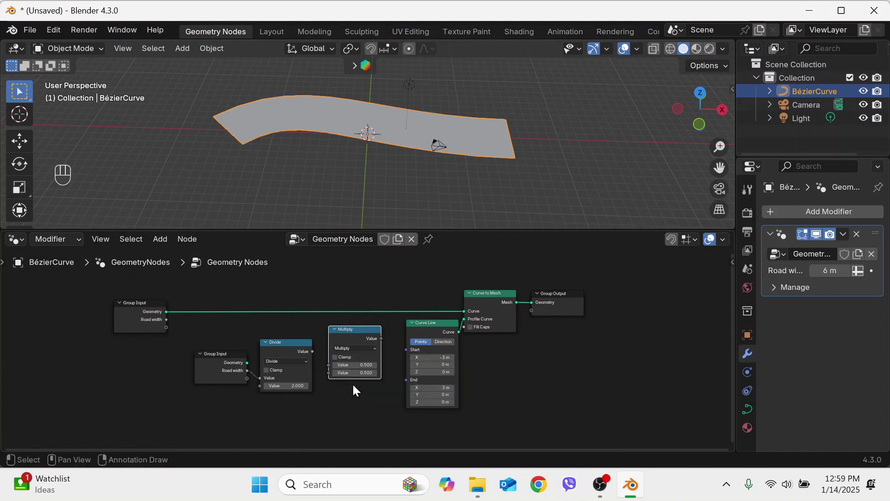
Connect the Divide node's output to the Multiply node's first value and set the second value to -1
drag(312, 352, 329, 365)
click(361, 372)
text(-1)
key(Return)
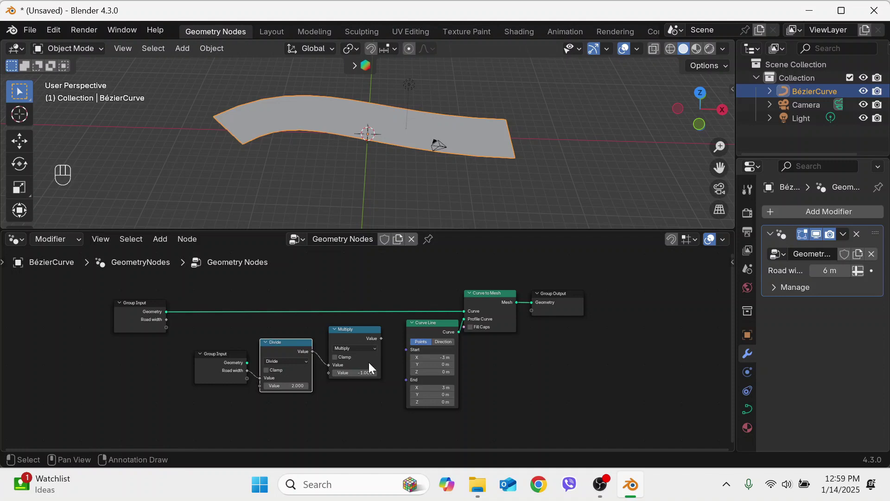
Try connecting the Multiply node's value directly to the Curve Line's Start, and remove that link again
drag(381, 338, 406, 350)
scroll(432, 346, up, 2)
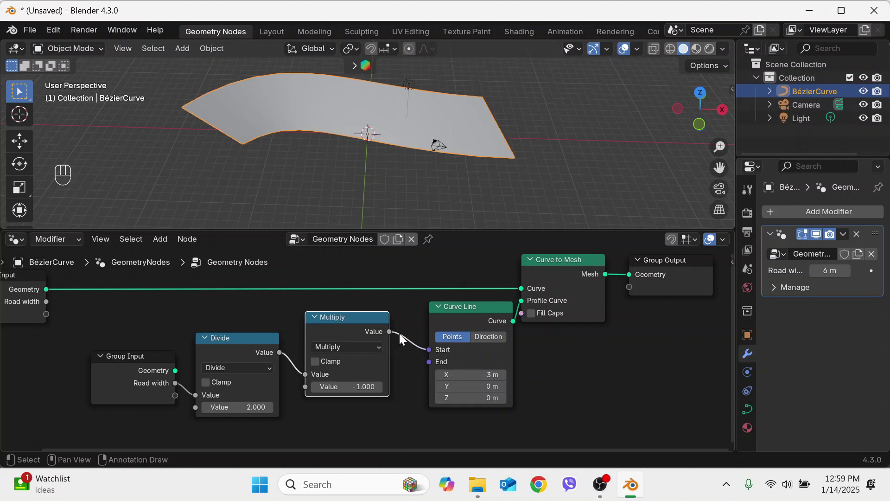
mouse_move(428, 350)
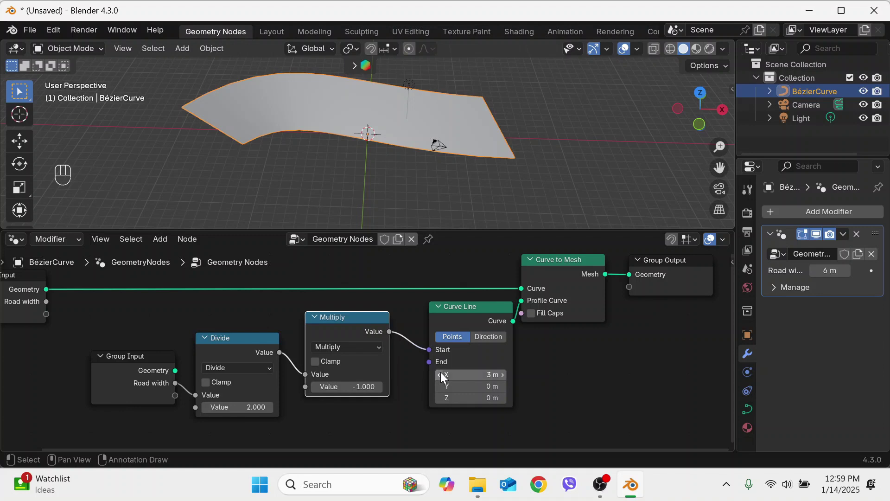
drag(426, 349, 409, 339)
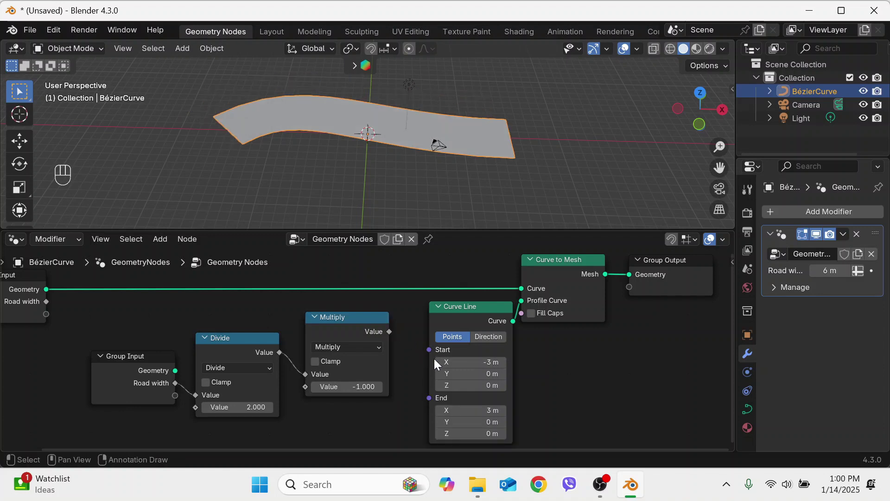
Move the lower Group Input, Divide and Multiply nodes together along X to make room before the Curve Line
scroll(410, 349, down, 2)
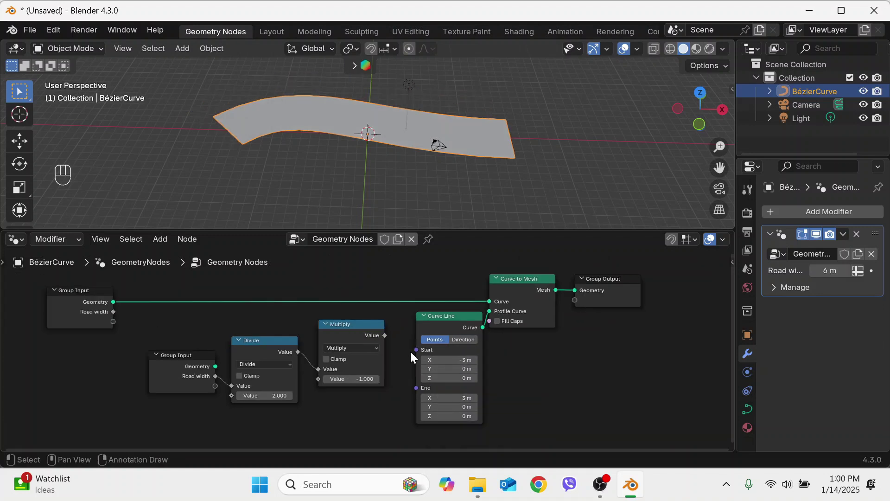
drag(406, 404, 230, 333)
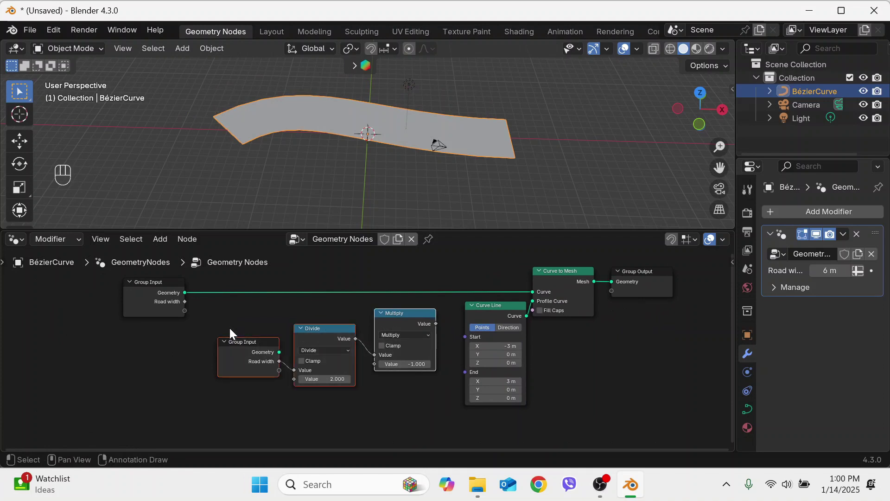
key(g)
key(x)
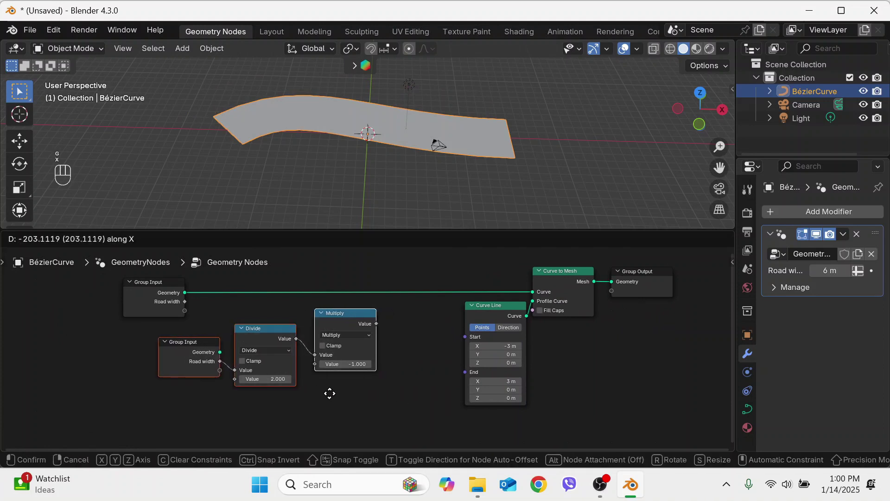
click(329, 393)
Add a Combine XYZ node between the Multiply and Curve Line nodes
key(F3)
text(com)
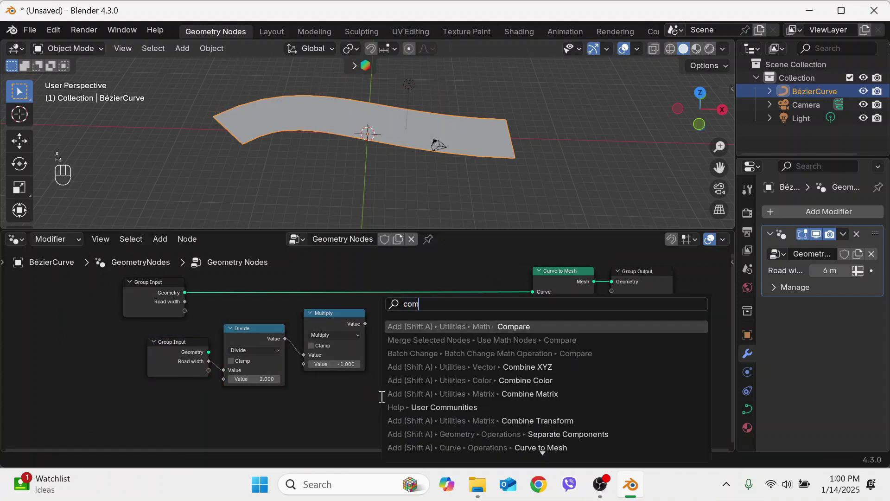
text(bine xyz)
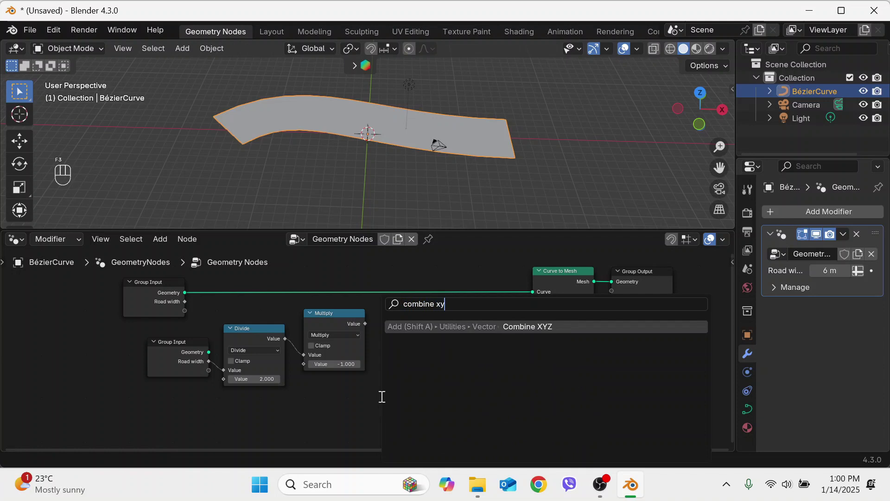
click(490, 327)
click(376, 305)
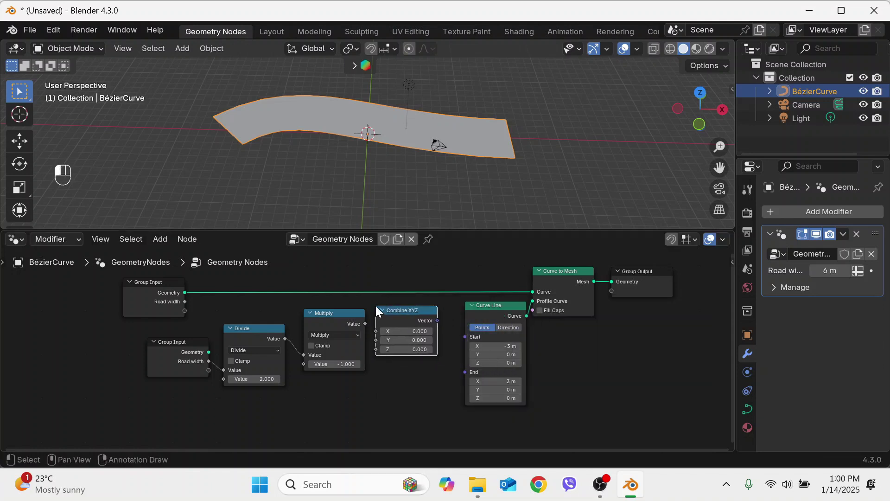
Connect the Multiply value to the Combine XYZ node's X and its vector to the Curve Line's Start
scroll(385, 329, up, 1)
drag(365, 319, 376, 327)
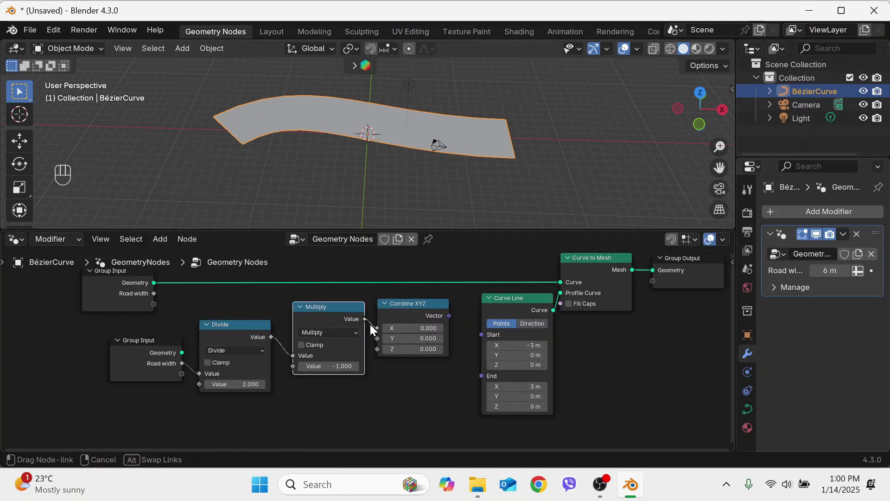
drag(449, 315, 481, 334)
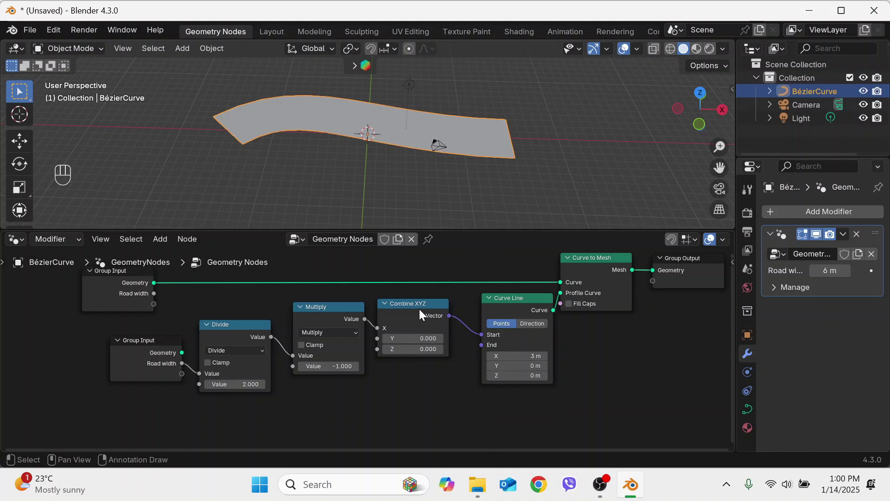
Duplicate the Combine XYZ node and place the copy below the original
click(403, 314)
key(shift+d)
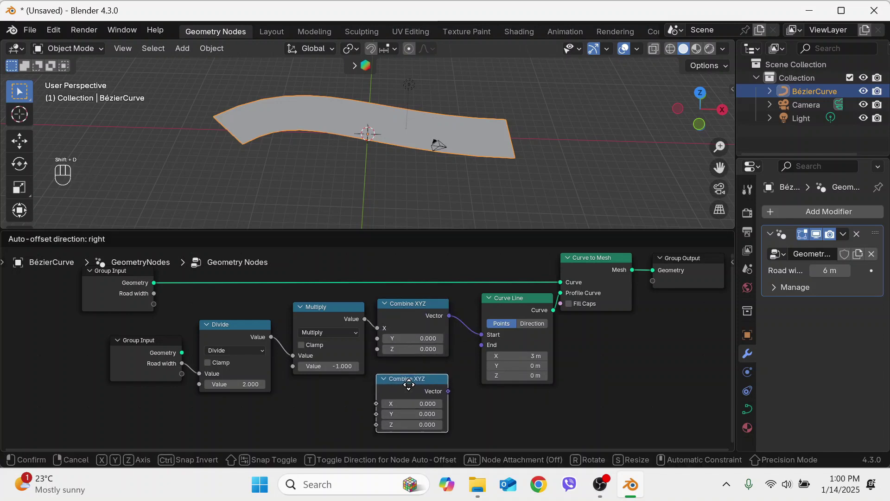
click(449, 382)
Link the Divide value to the duplicate Combine XYZ's X and its vector to the Curve Line's End, lowering the Divide and its Group Input
drag(448, 390, 482, 344)
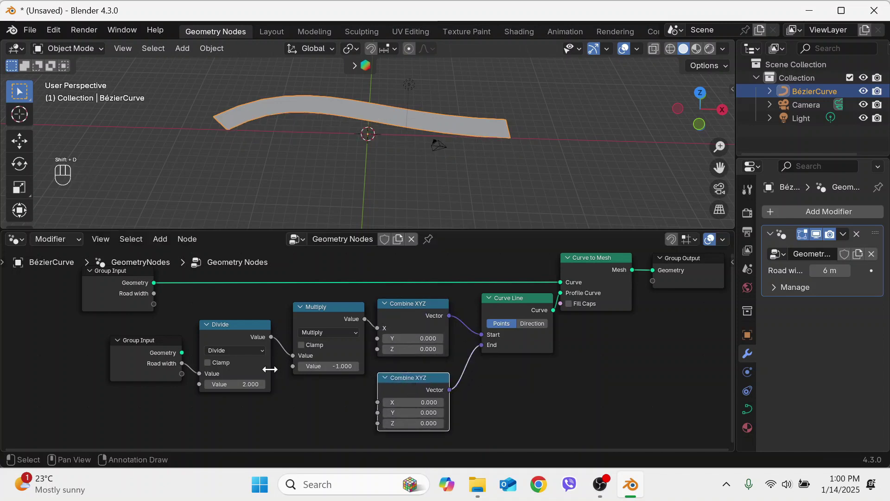
drag(255, 341, 375, 402)
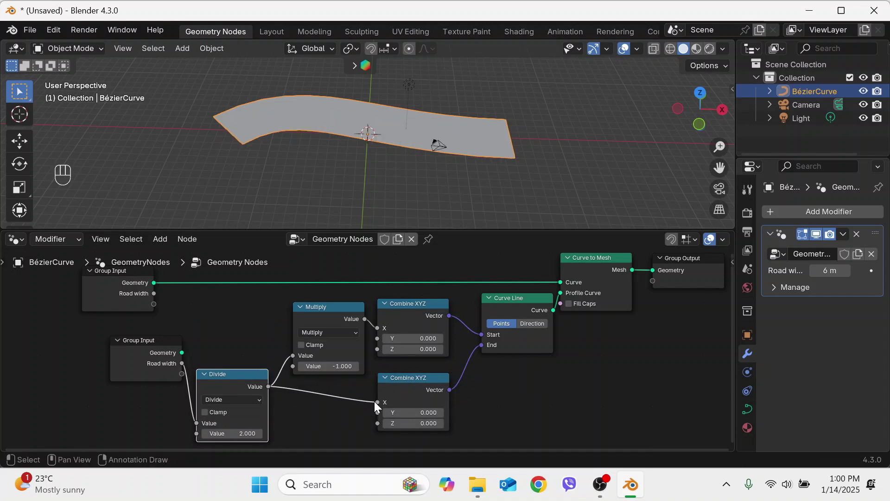
drag(165, 352, 159, 392)
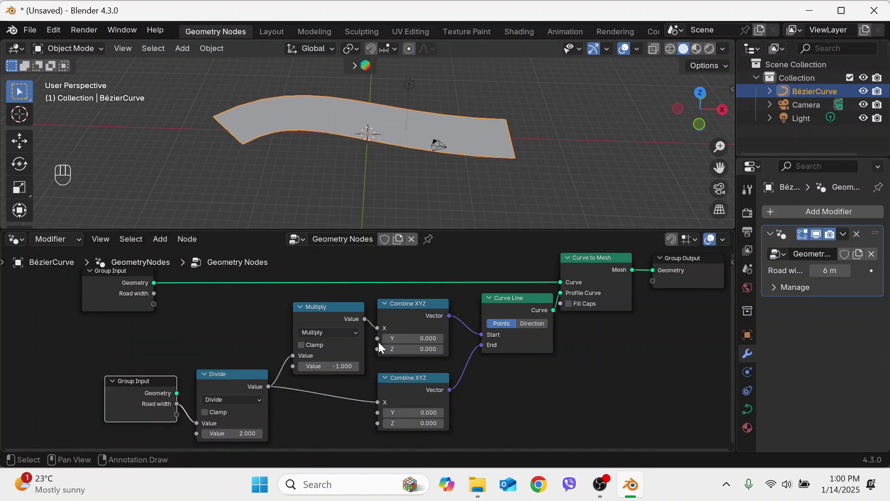
Test the width control by changing Road width in the modifier to 9.05 m
drag(835, 270, 816, 270)
drag(830, 270, 867, 270)
Add a new input socket to the node group and name it Shoulder width
scroll(435, 357, down, 1)
scroll(435, 353, down, 1)
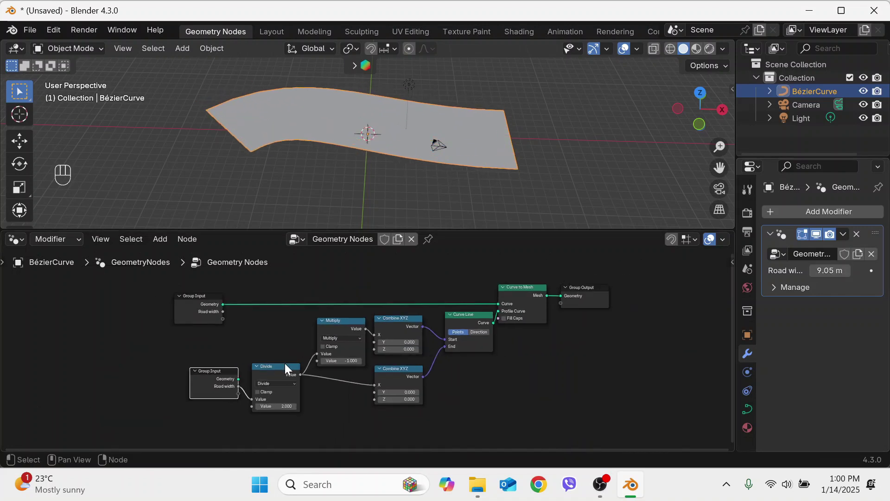
middle_drag(285, 363, 354, 341)
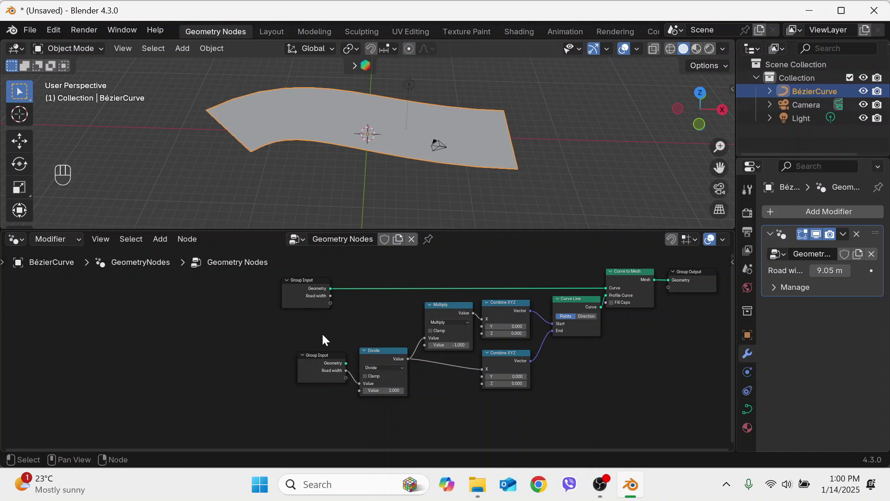
key(n)
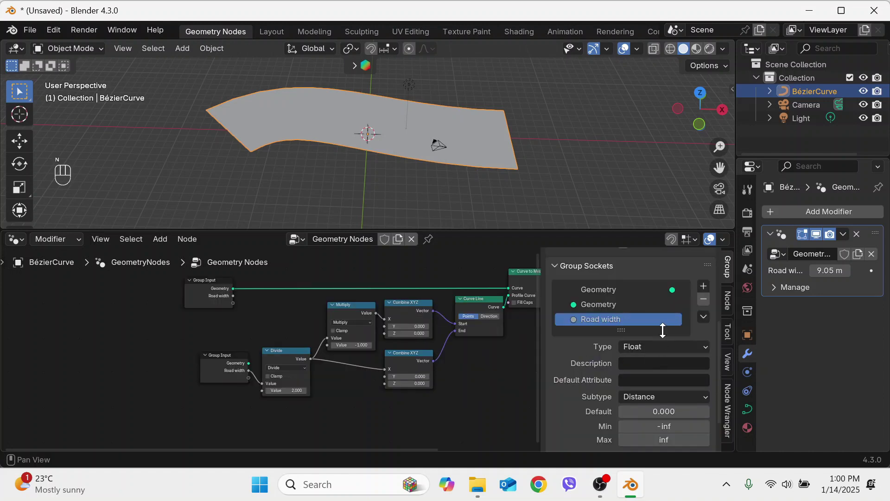
drag(663, 330, 666, 375)
click(704, 286)
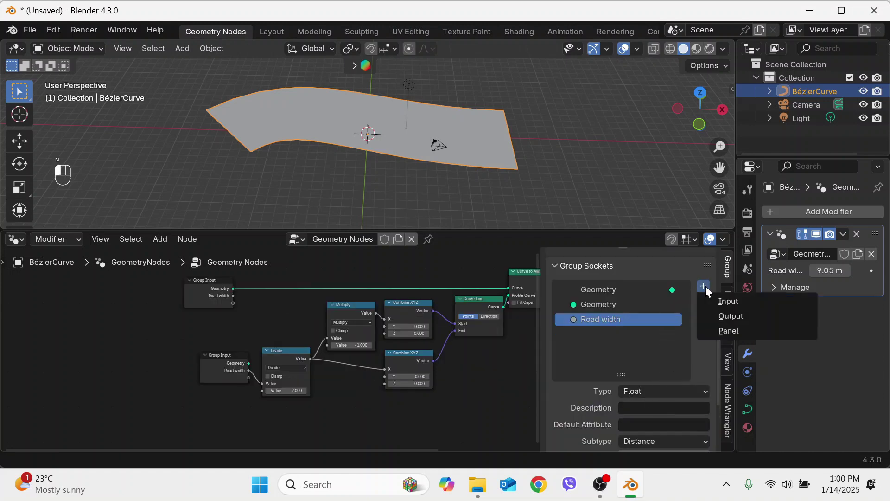
click(719, 300)
double_click(611, 333)
key(BackSpace)
text(Shoulder width)
key(Return)
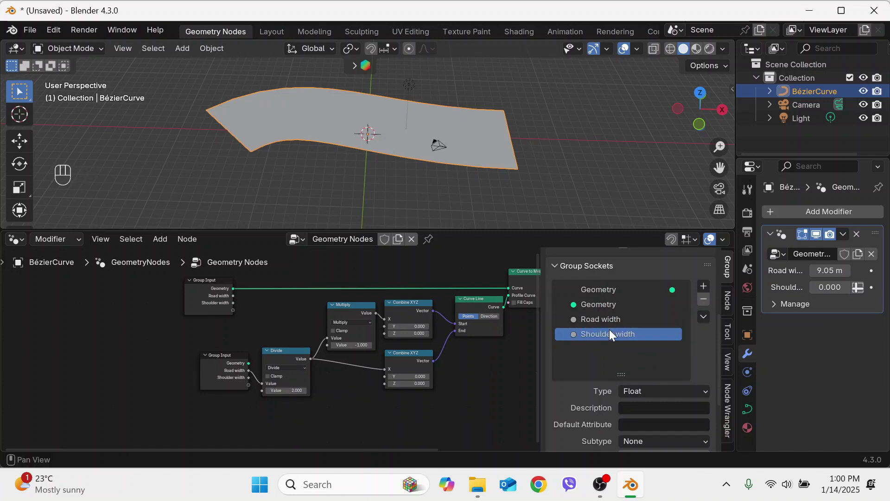
Set the Shoulder width socket's subtype to Distance and its value in the modifier to 2 m
click(683, 442)
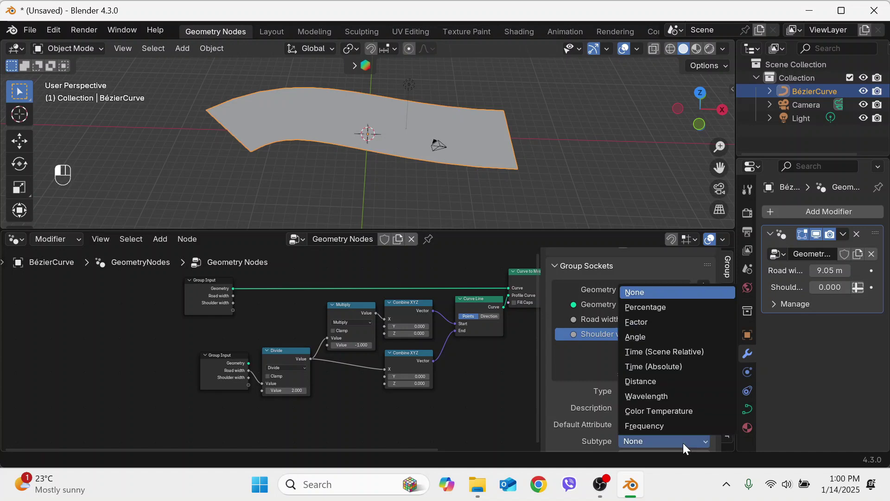
click(661, 383)
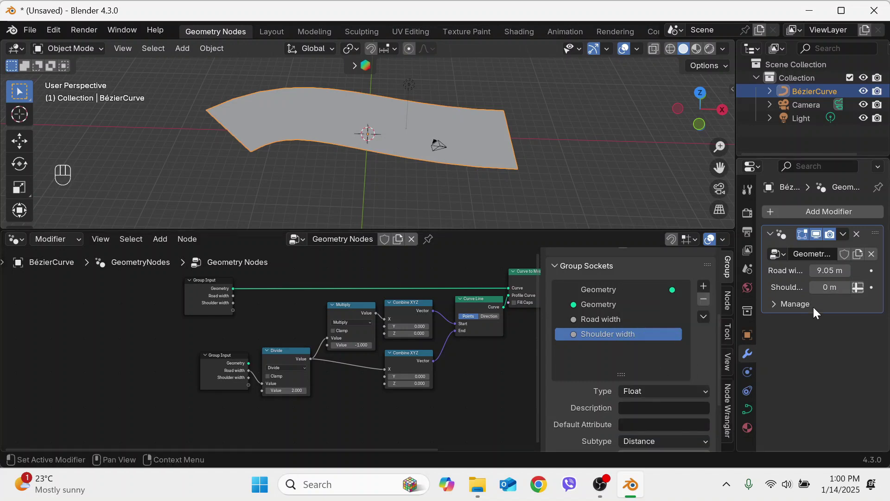
key(n)
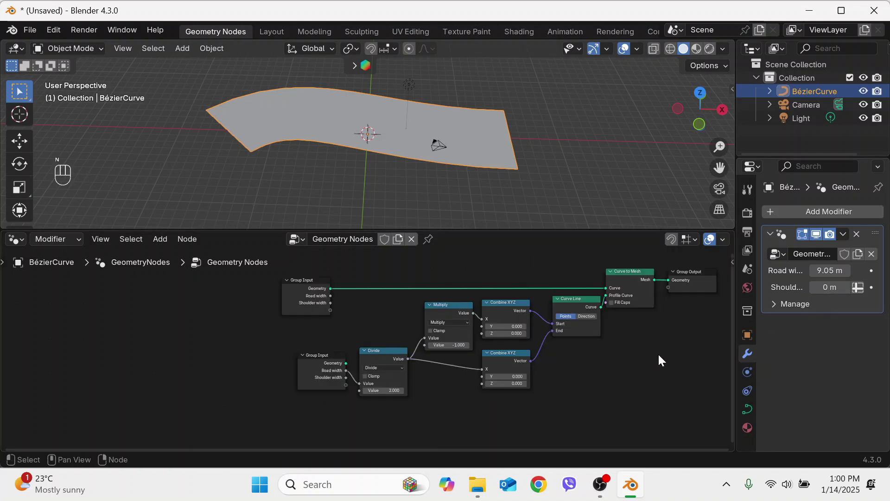
click(831, 288)
text(2)
key(Return)
Insert an Add Math node between the lower Group Input and Divide, and connect Shoulder width to its second value
drag(324, 361, 257, 361)
click(291, 391)
key(F3)
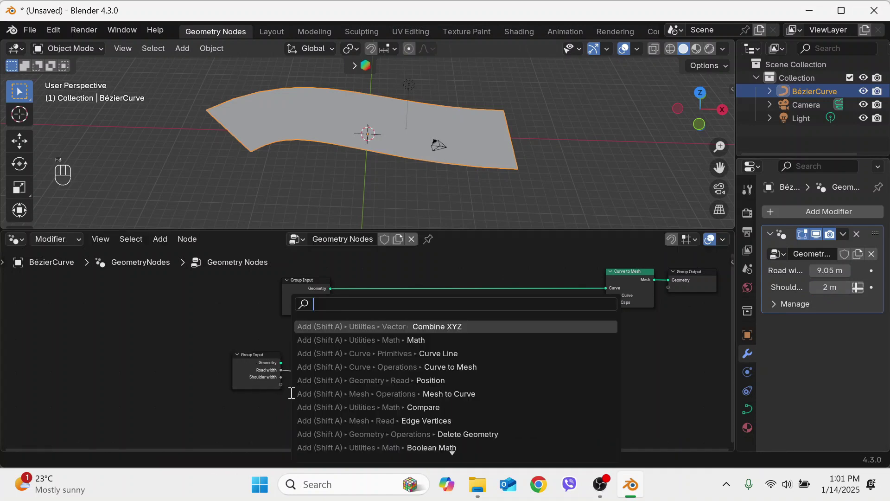
text(math)
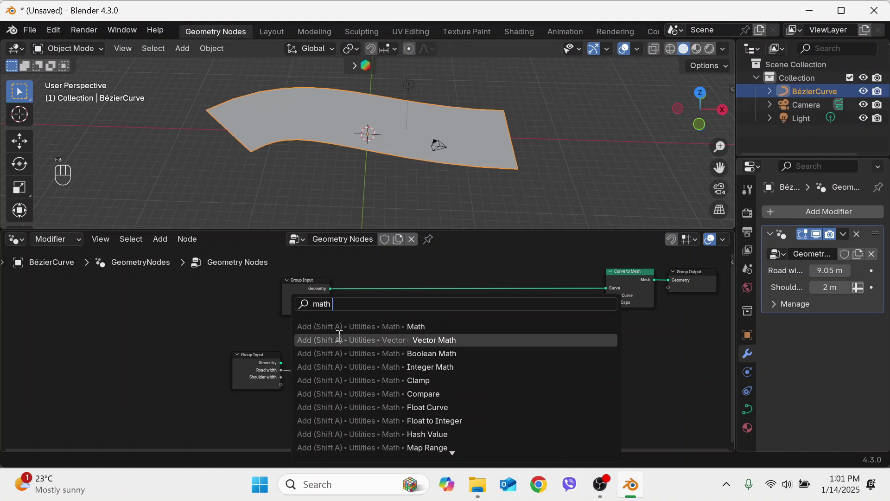
click(340, 327)
click(303, 354)
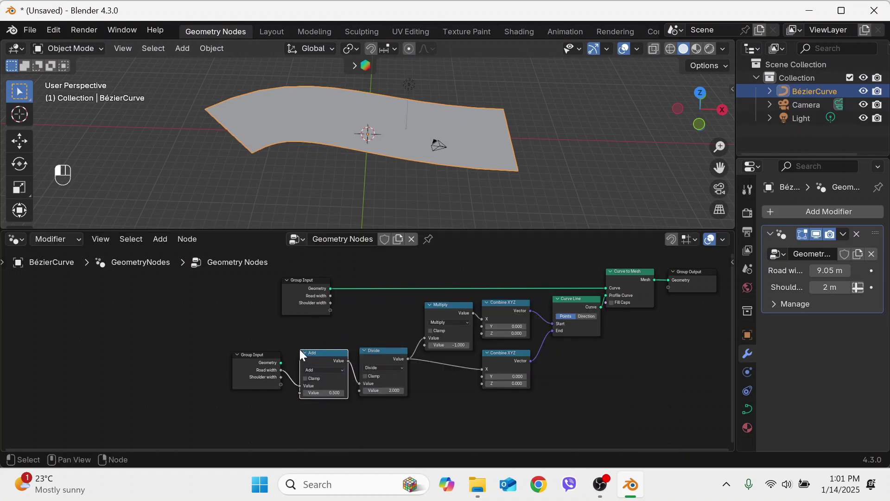
scroll(312, 385, up, 2)
drag(246, 386, 270, 409)
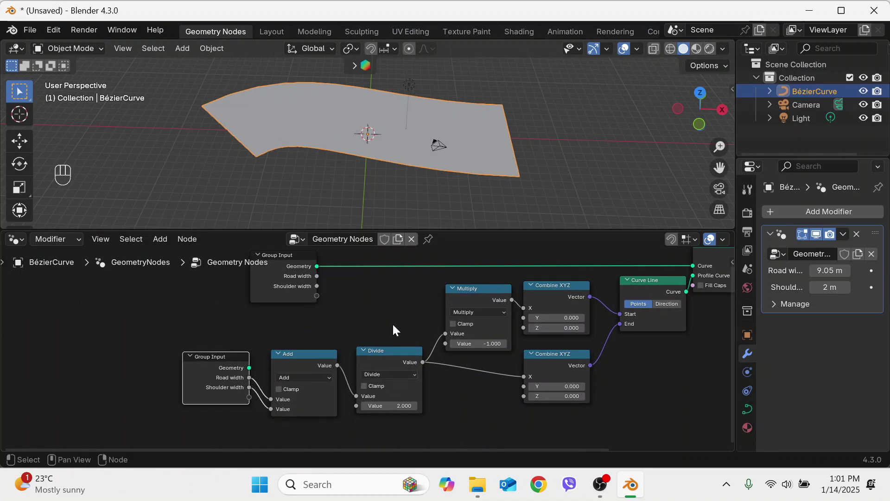
Change the modifier's Shoulder width to 6.4 m and Road width to 6.56 m
drag(830, 287, 807, 271)
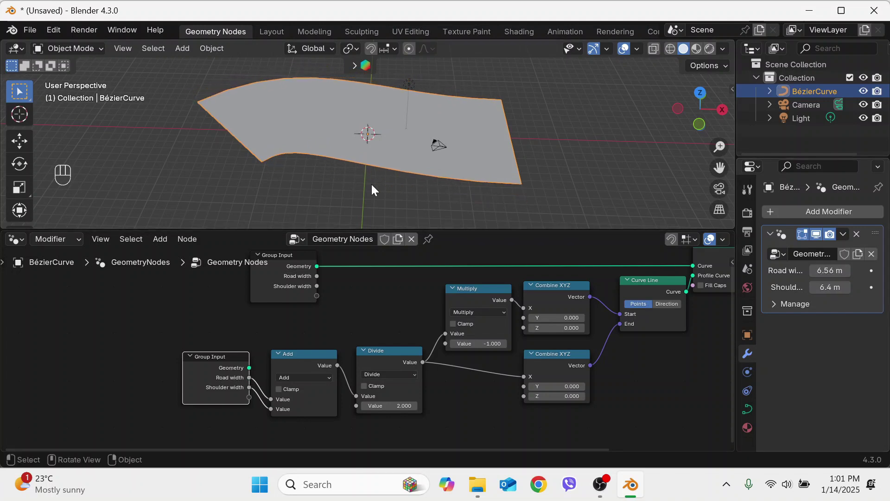
middle_drag(557, 176, 501, 211)
Move Group Output clear of the other nodes, enclose all the remaining nodes in a frame, and open the frame's label for editing
scroll(336, 346, down, 5)
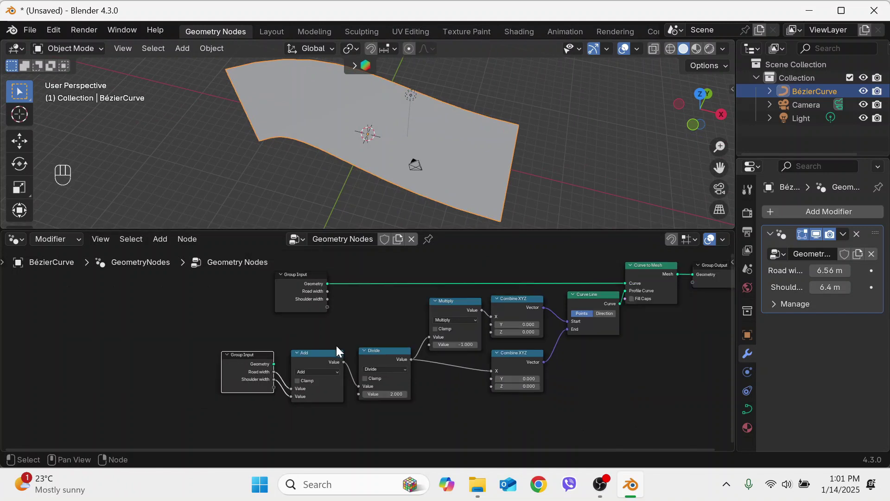
drag(544, 317, 647, 318)
drag(539, 400, 279, 281)
key(ctrl)
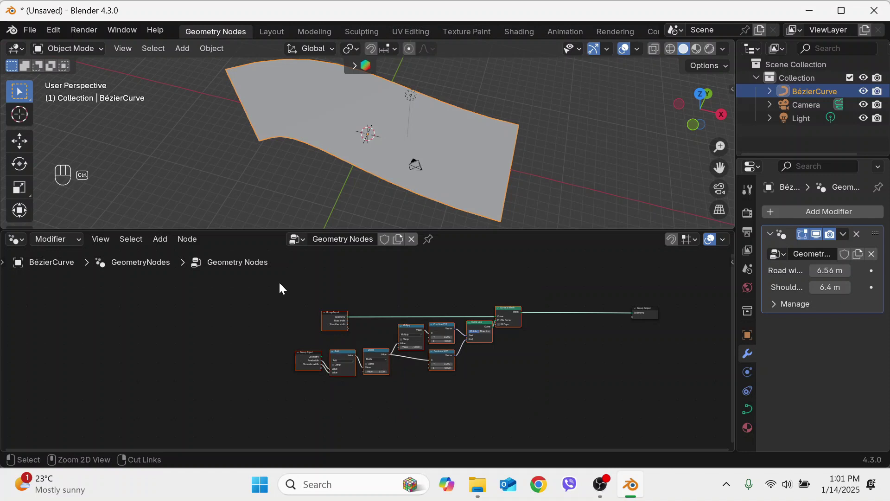
key(ctrl+j)
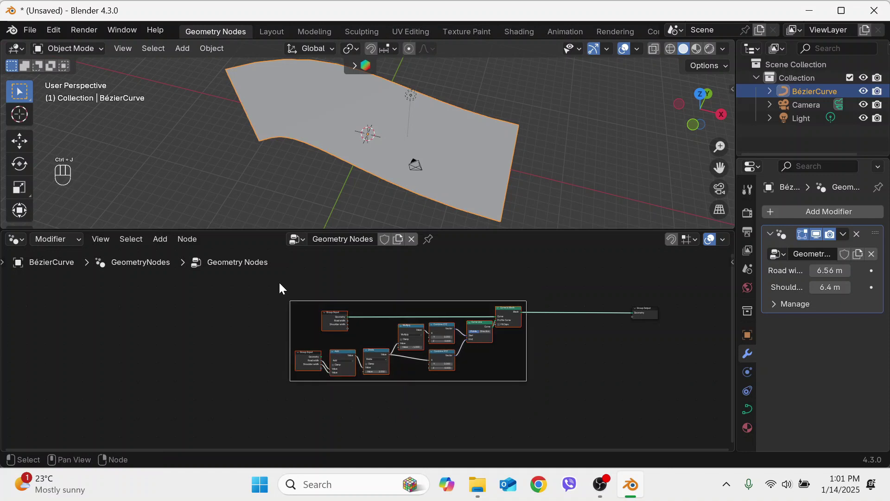
key(F2)
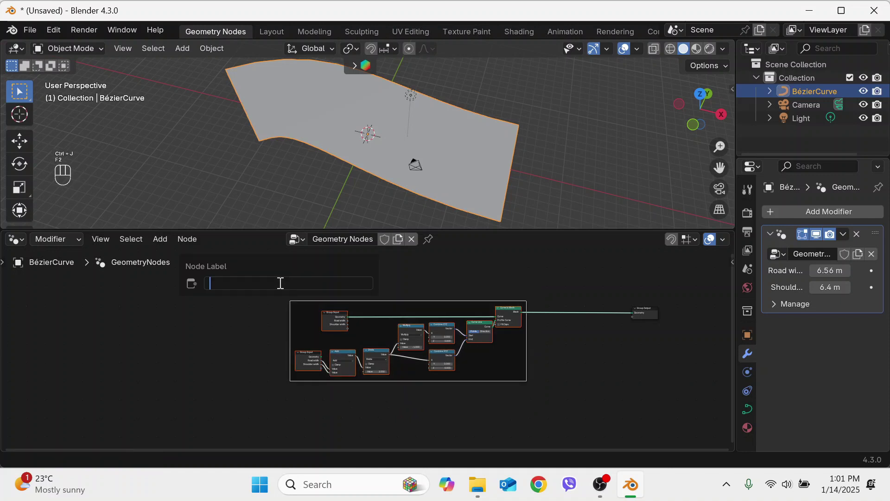
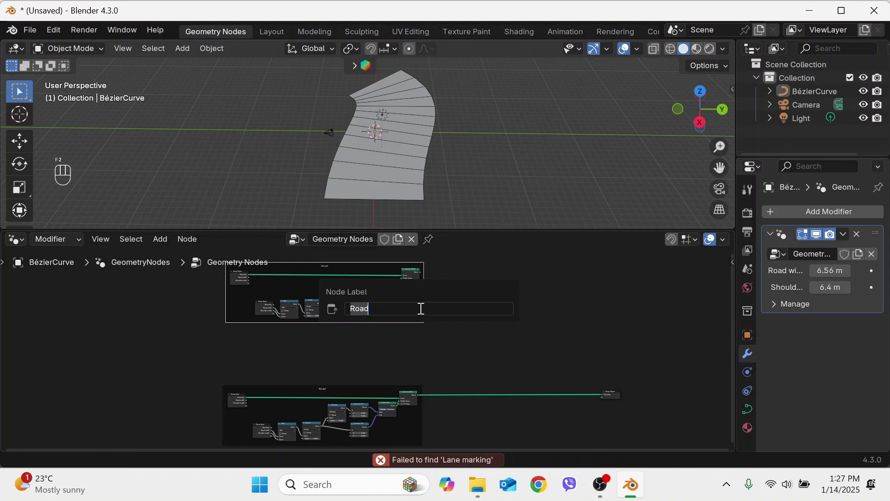
Label the duplicated upper frame Lane marking and connect its Curve to Mesh output to the Group Output geometry
text(Lane marking)
key(Return)
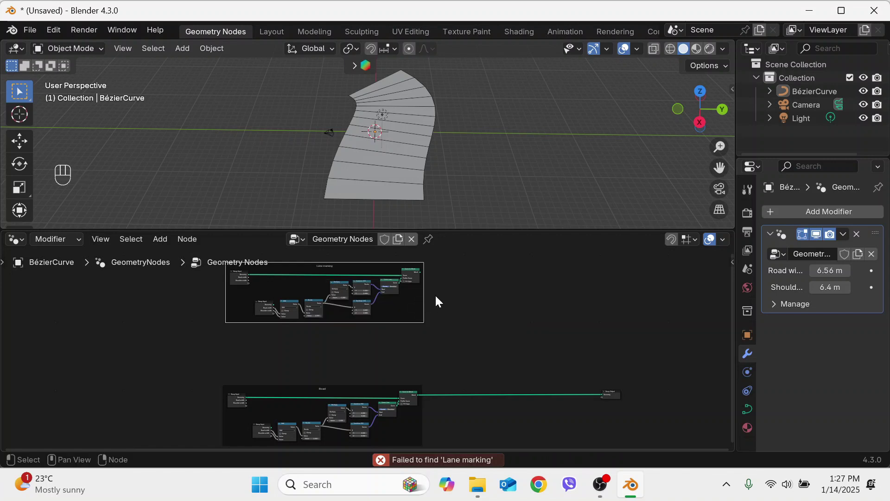
drag(421, 272, 601, 392)
In the Lane marking frame, cut the Shoulder width link to the Add node and set Add's second value to 0
scroll(446, 340, up, 5)
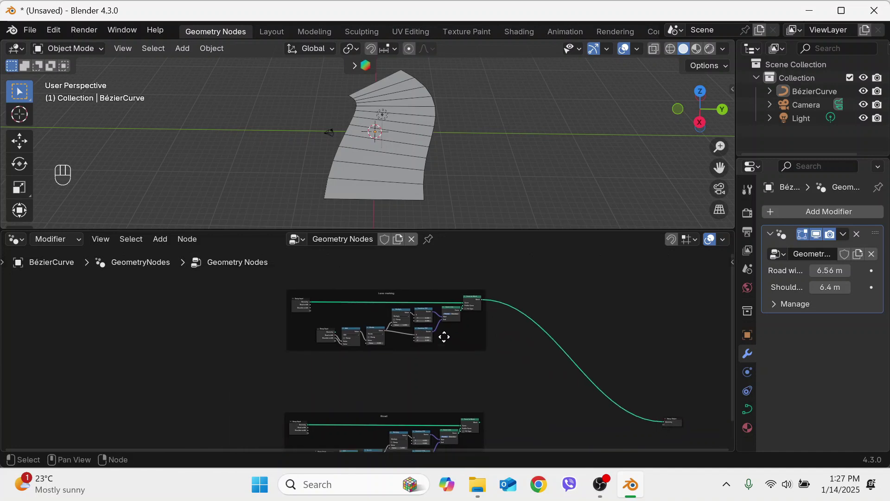
scroll(445, 339, up, 2)
middle_drag(444, 339, 340, 336)
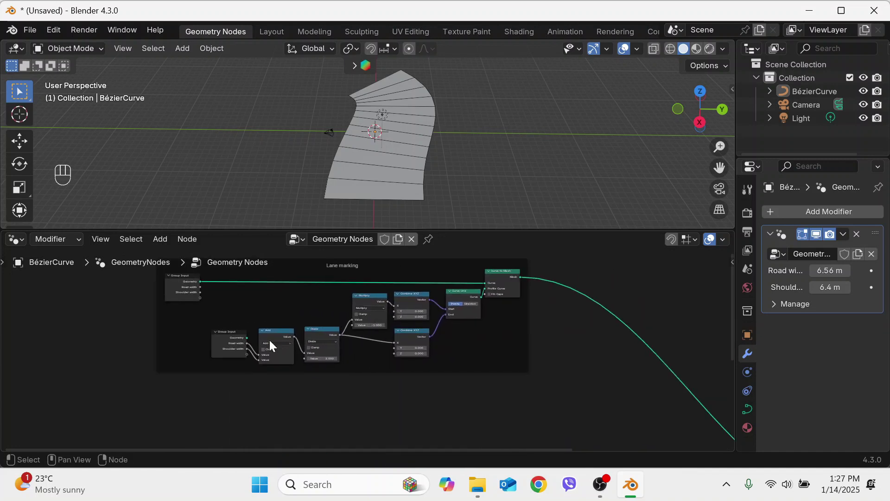
scroll(234, 340, up, 2)
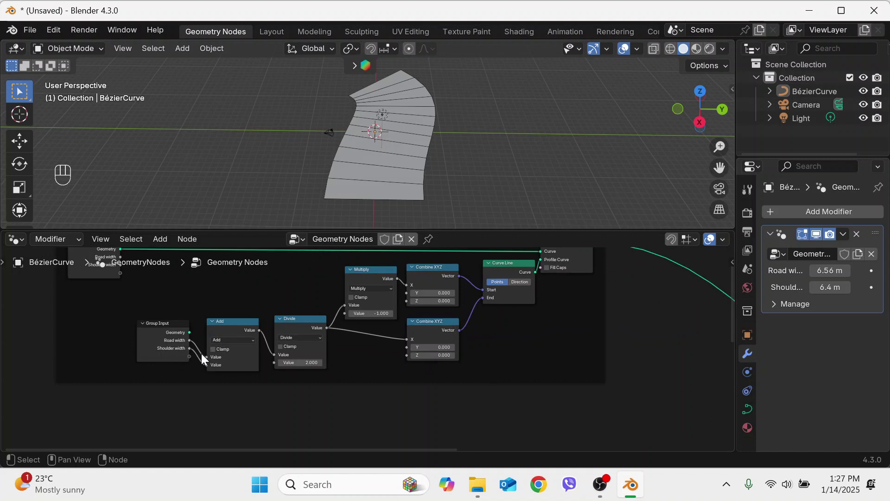
ctrl+right_drag(199, 353, 238, 376)
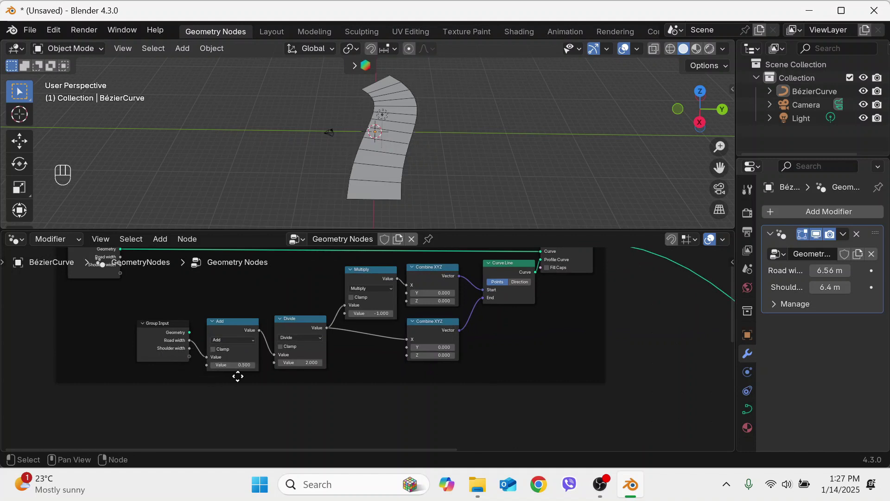
click(240, 366)
text(0)
key(Return)
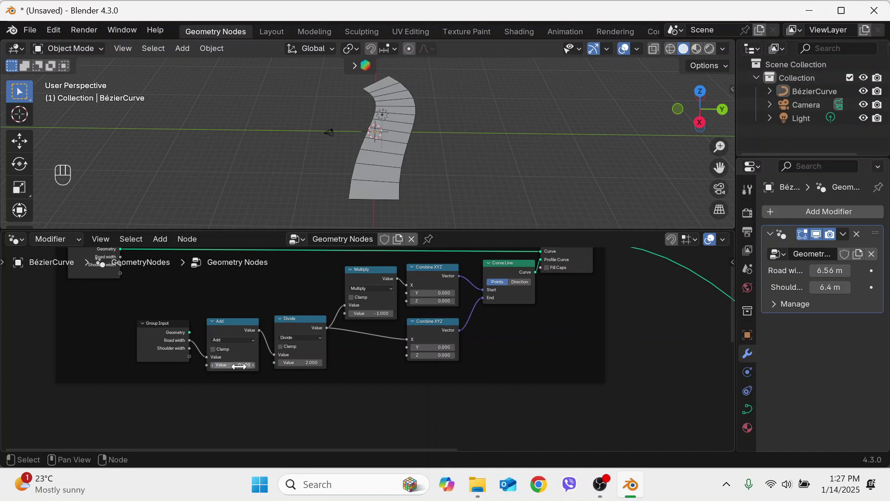
Insert a Subdivide Curve node between Curve Line and Curve to Mesh in the Lane marking frame and set its Cuts to 3
scroll(375, 353, down, 3)
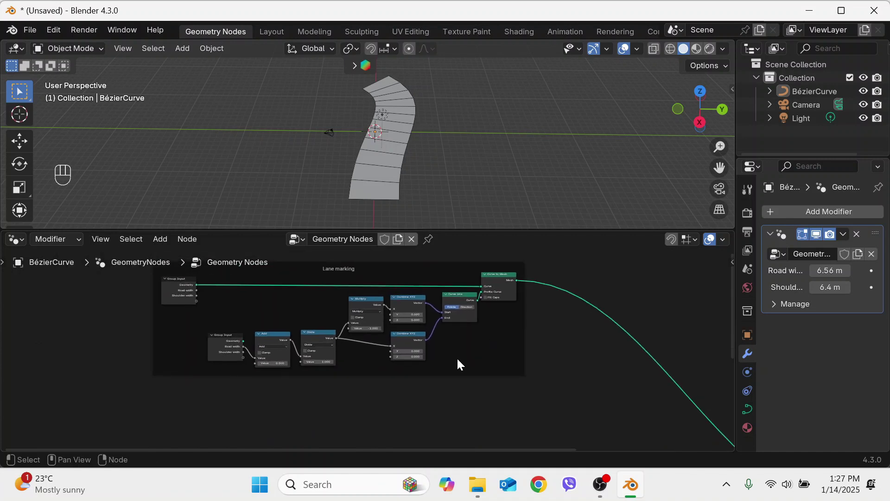
key(F3)
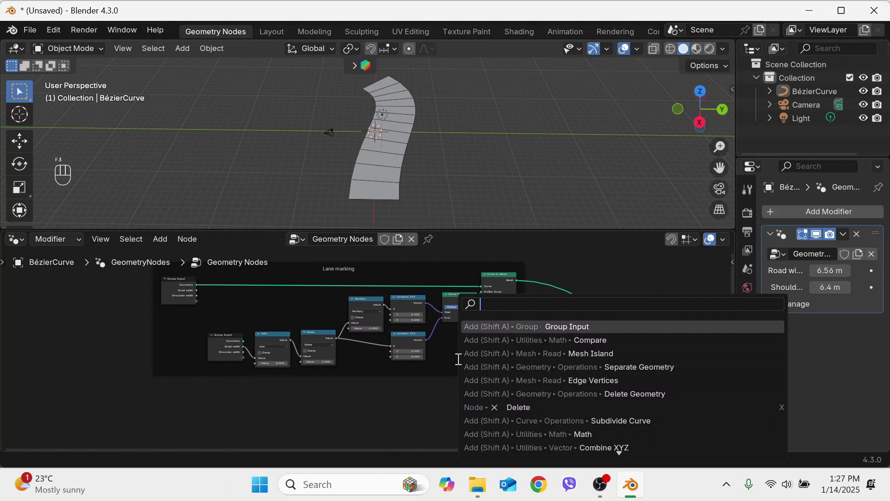
text(subdivide)
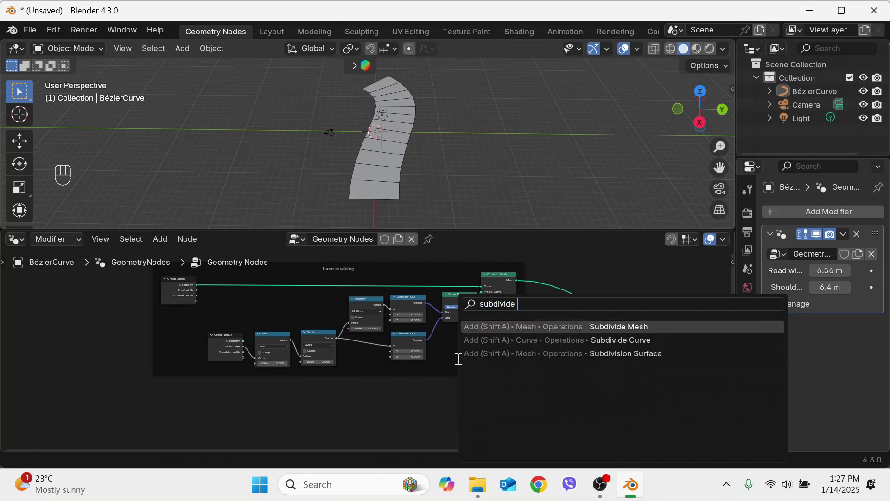
click(602, 344)
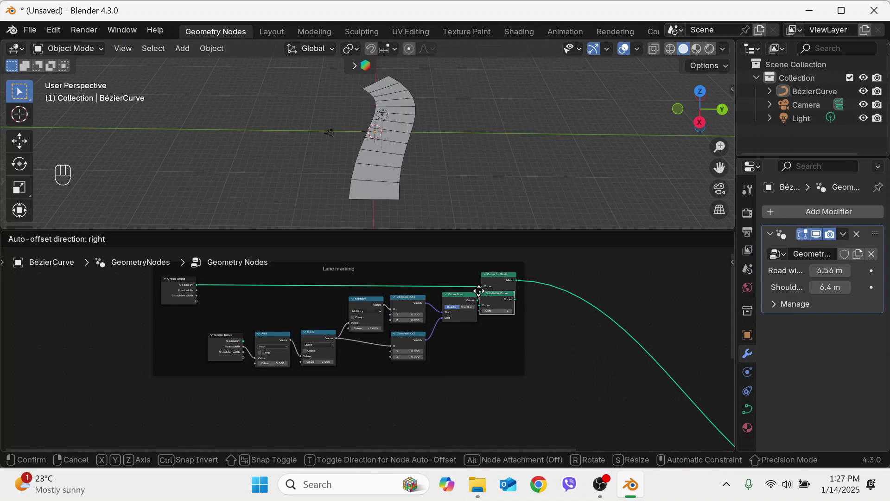
click(479, 291)
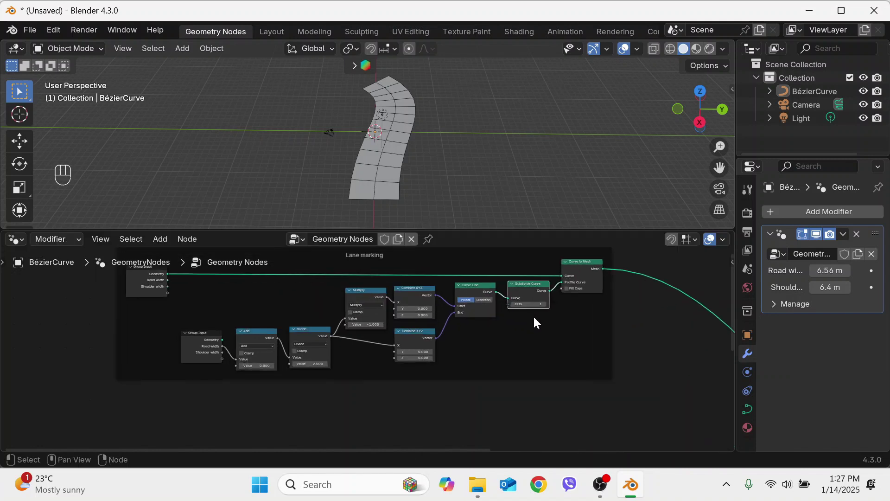
scroll(557, 317, up, 1)
click(574, 296)
click(573, 297)
scroll(538, 346, down, 1)
scroll(535, 338, down, 1)
middle_drag(554, 324, 536, 347)
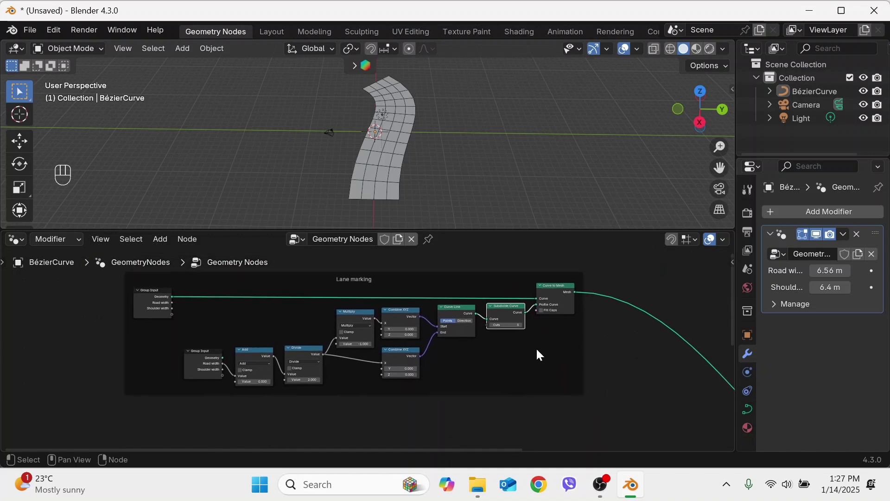
Duplicate the Group Input below Curve Line and expose Subdivide Curve's Cuts as a new group input socket
click(154, 302)
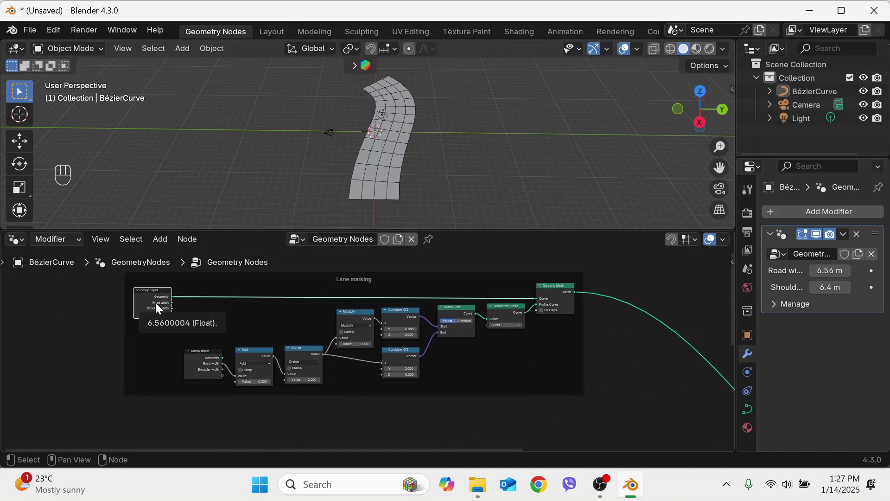
key(shift+d)
click(471, 359)
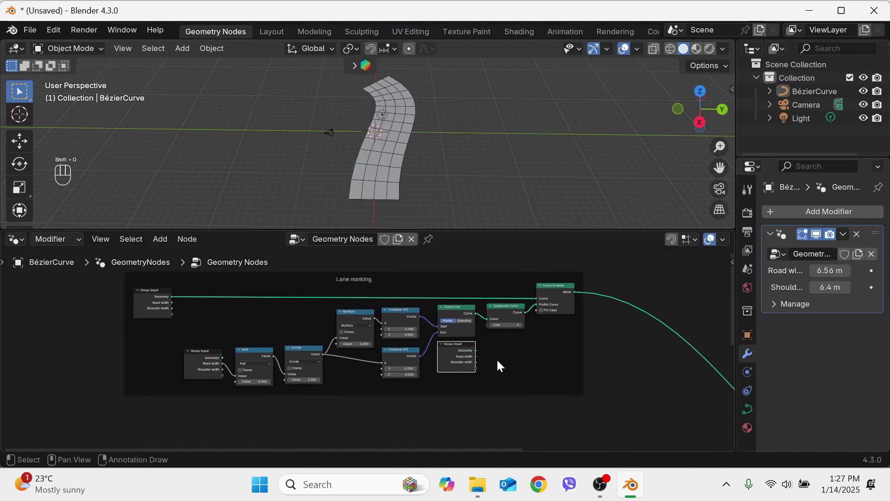
scroll(497, 371, up, 3)
drag(543, 314, 532, 381)
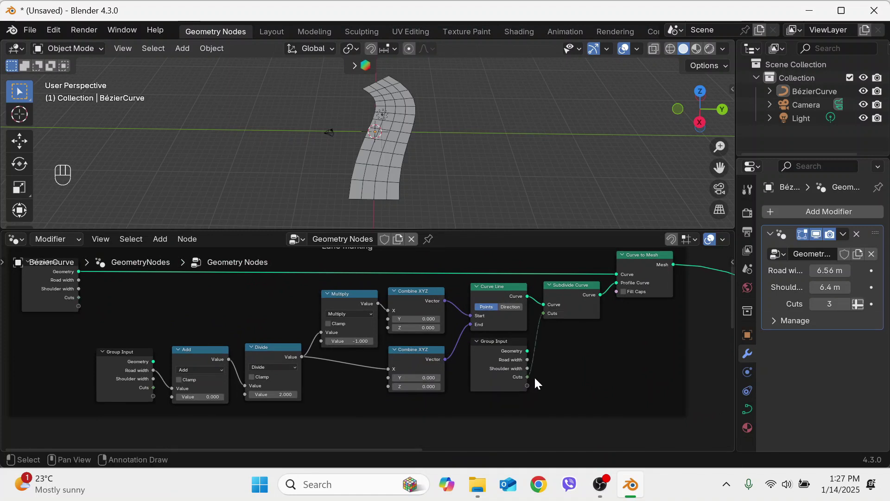
Rename the Cuts group socket to No. of Lane
key(n)
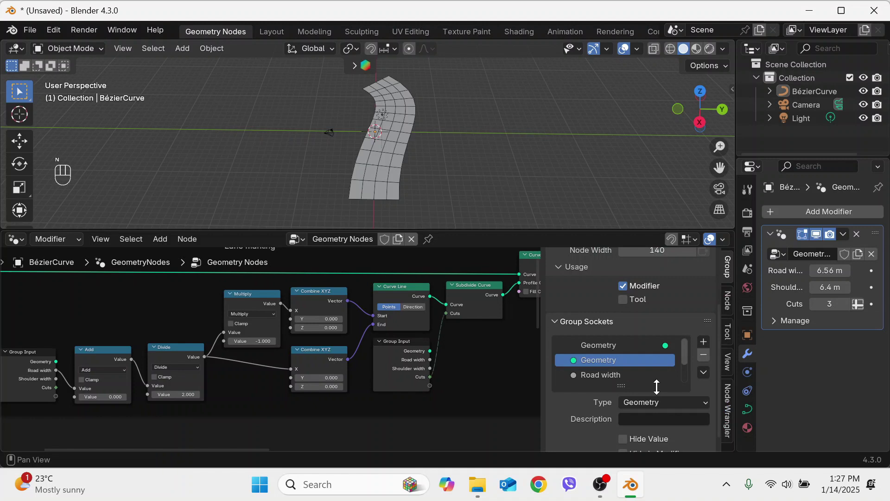
drag(655, 385, 658, 434)
double_click(600, 406)
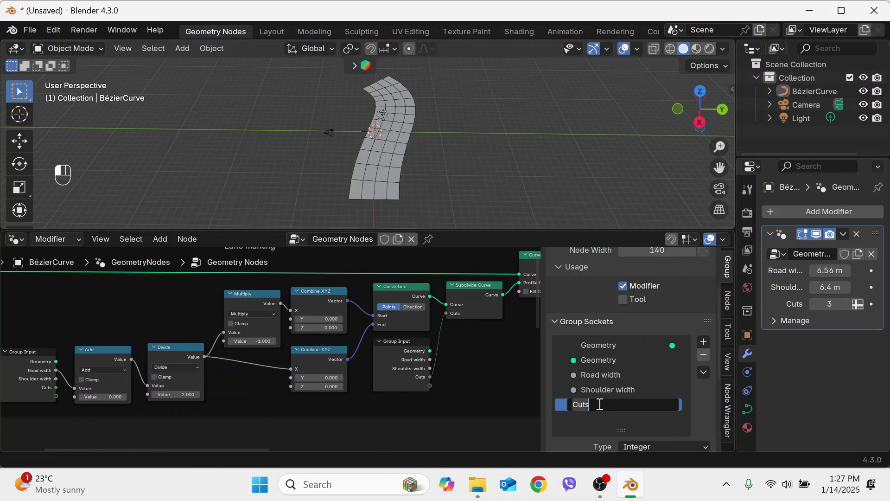
key(shift)
text(No. of Lane)
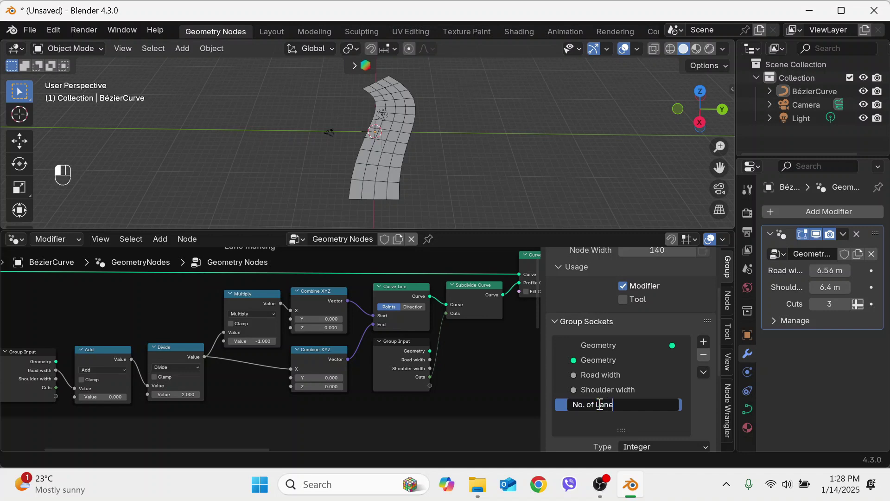
key(Return)
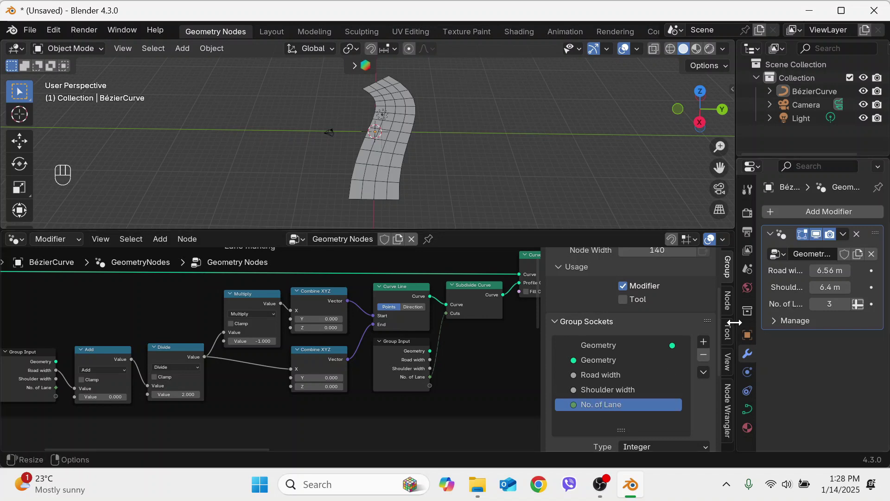
key(n)
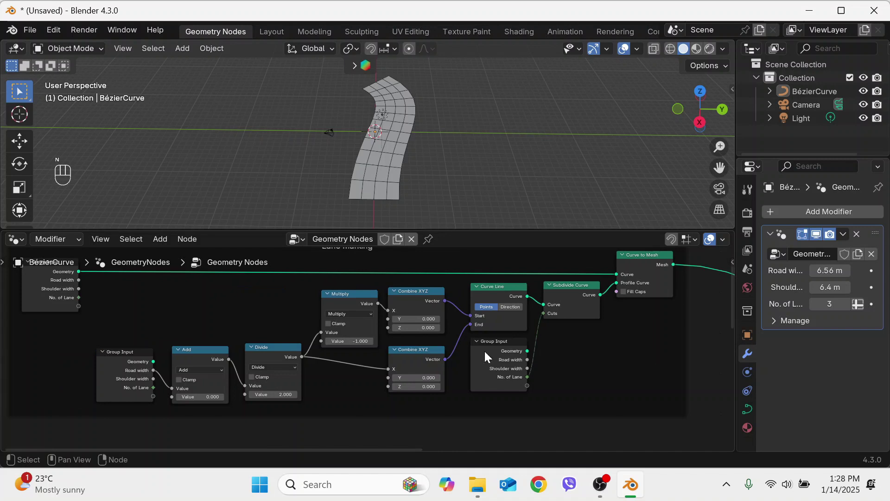
Insert a Delete Geometry node after the Lane marking frame's Curve to Mesh and set its domain to Edge
scroll(485, 352, down, 4)
middle_drag(429, 139, 411, 116)
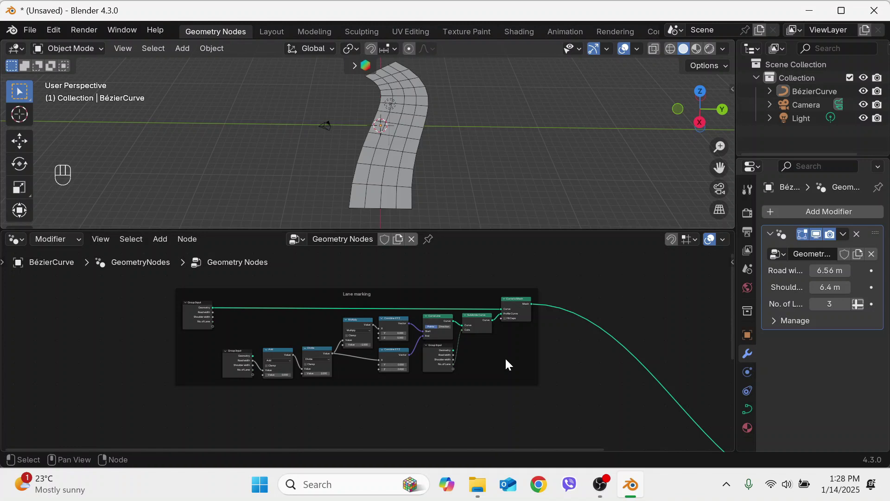
key(F3)
text(delete)
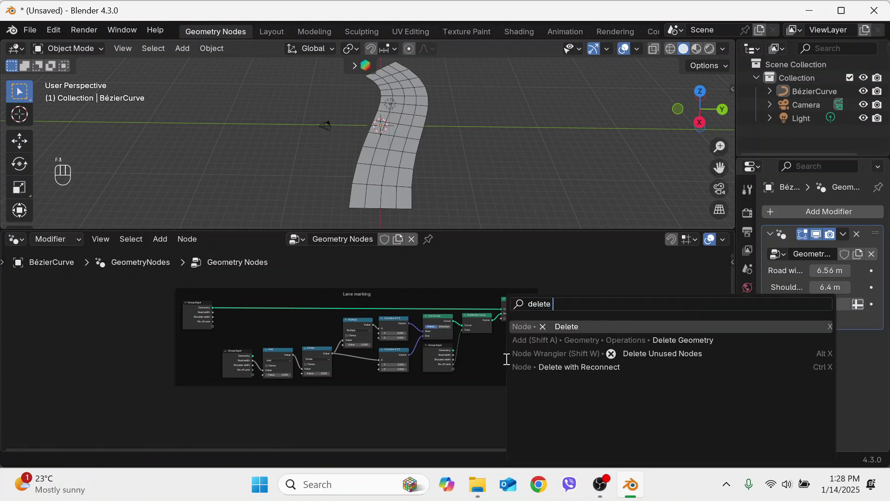
click(677, 340)
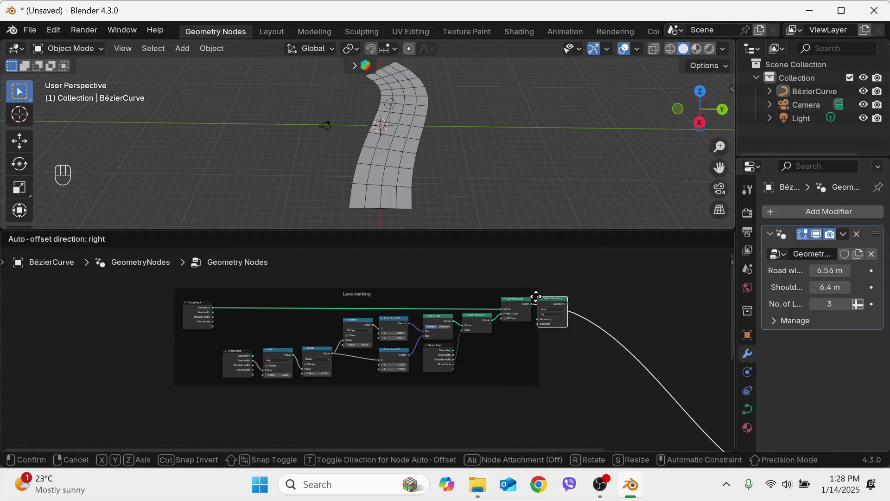
click(536, 297)
scroll(552, 320, up, 2)
middle_drag(570, 346, 493, 317)
click(482, 310)
click(488, 333)
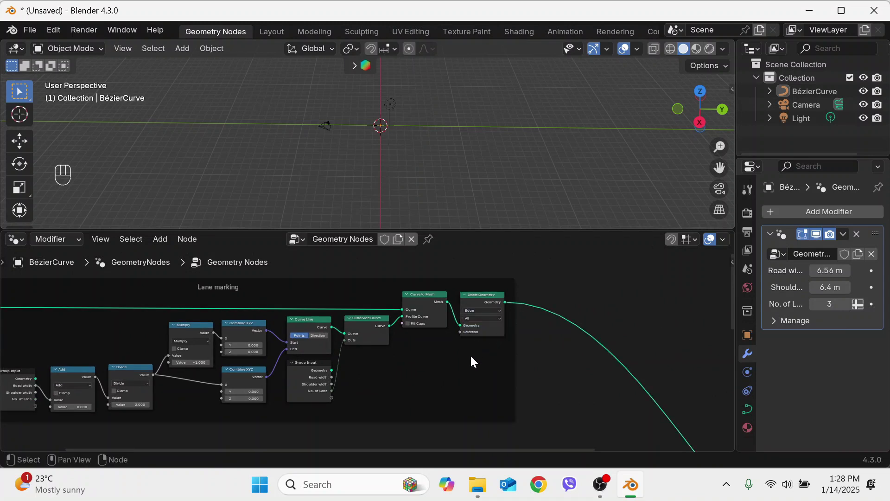
Add an Edge Vertices node below Curve to Mesh in the Lane marking frame
key(F3)
text(ege)
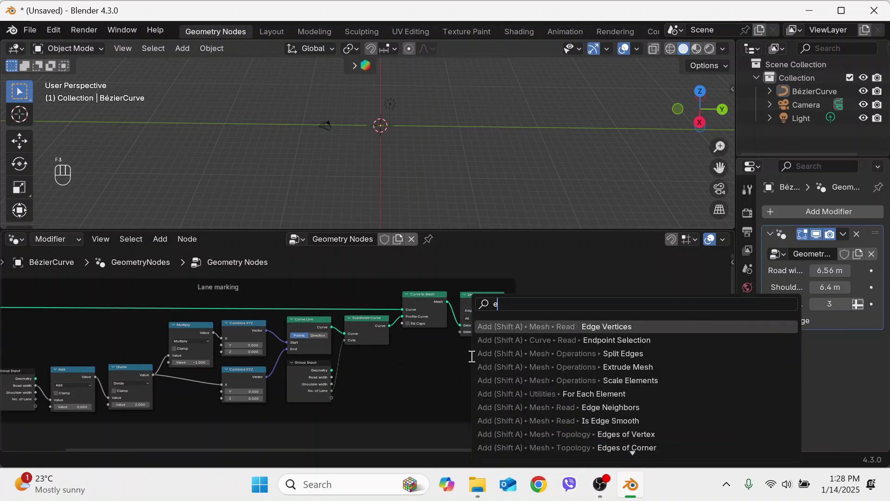
key(BackSpace)
key(BackSpace)
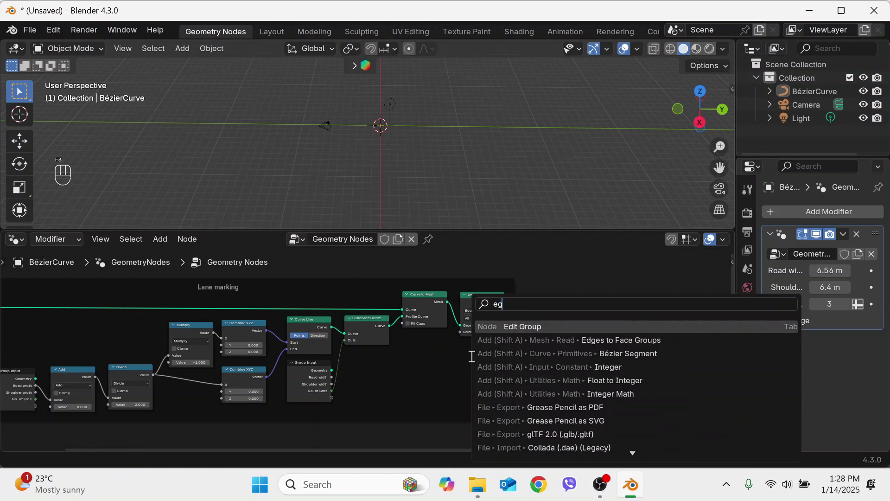
text(dge)
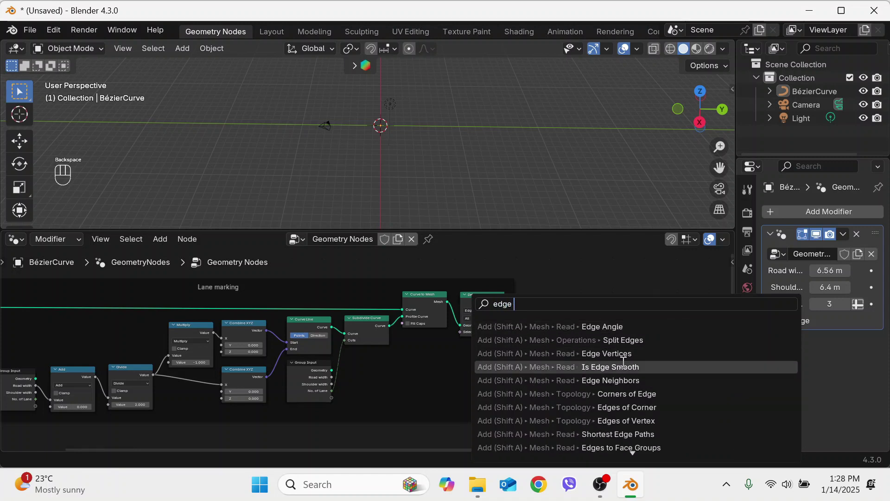
click(472, 353)
click(482, 383)
click(484, 383)
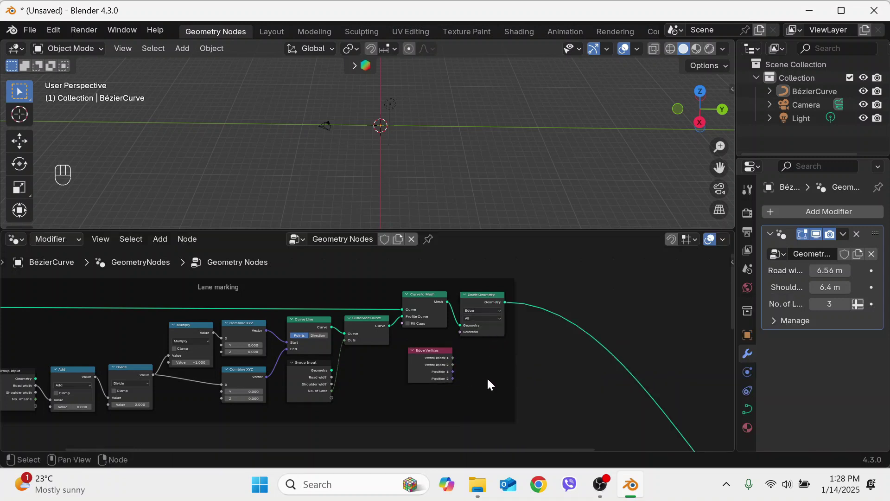
Add a Compare node beside Edge Vertices, below Delete Geometry
key(F3)
text(compare)
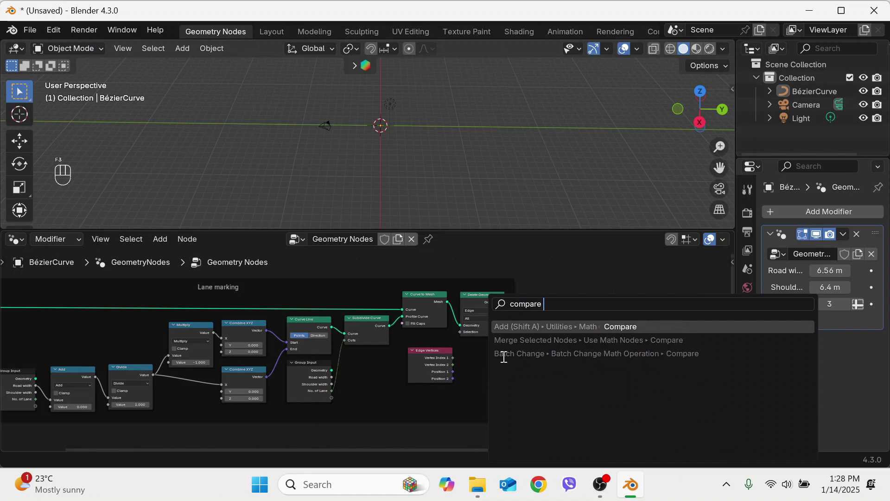
click(574, 326)
click(466, 368)
scroll(505, 384, up, 2)
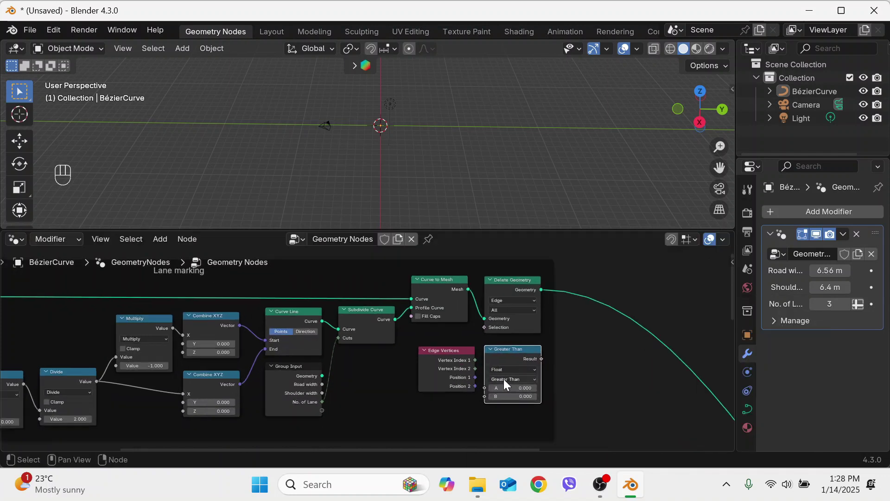
Link both Edge Vertices indices to the Compare node's A and B inputs and set it to Equal with an epsilon of 1
drag(472, 361, 485, 397)
click(514, 379)
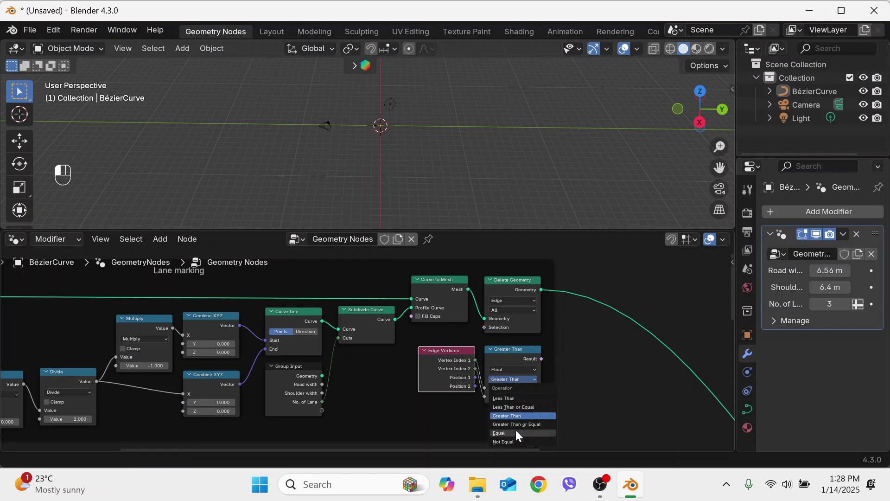
click(516, 430)
click(513, 405)
text(1)
key(Return)
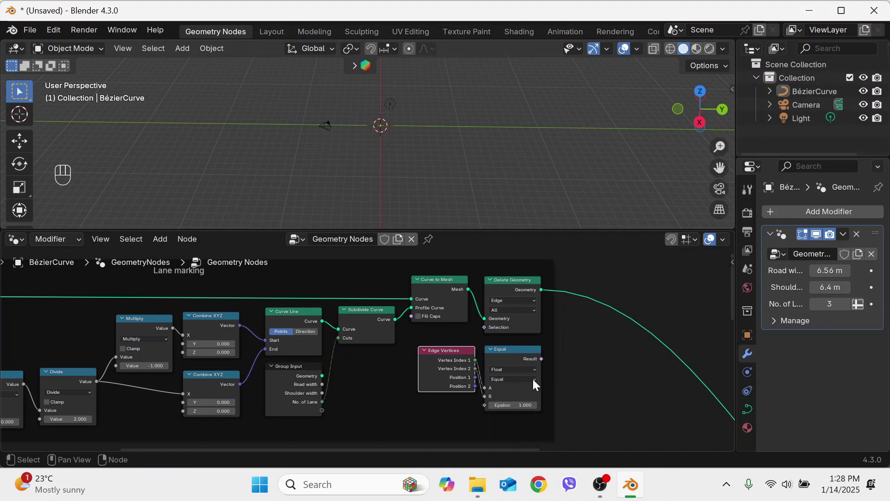
Feed the Equal result into Delete Geometry's Selection and place Edge Vertices directly below the Equal node
drag(463, 365, 544, 372)
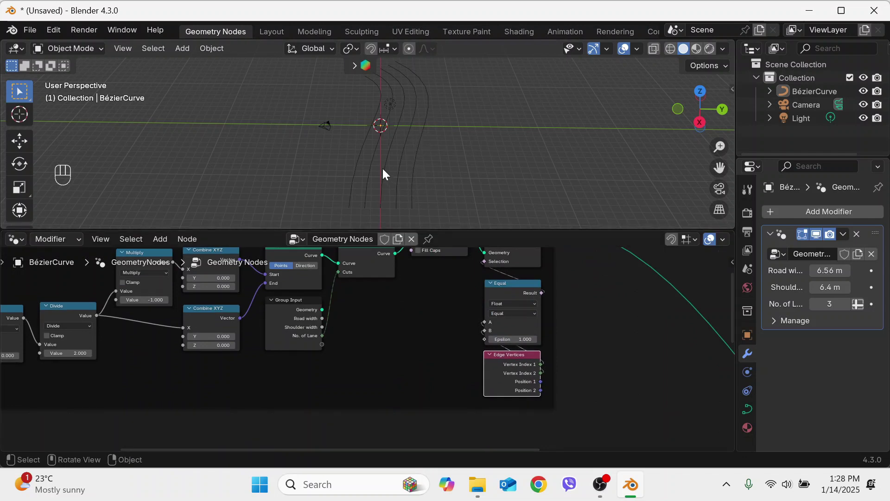
scroll(457, 382, down, 2)
middle_drag(452, 197, 448, 190)
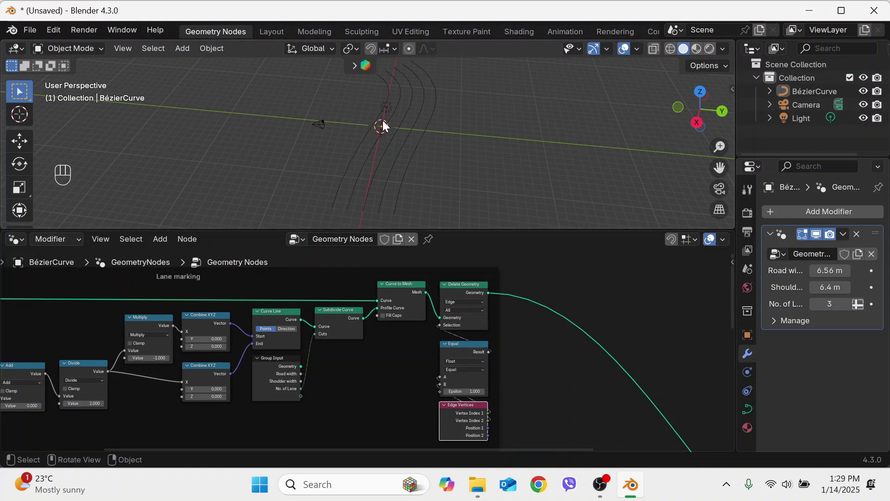
Insert a Separate Geometry node after Delete Geometry in the Lane marking frame and set its domain to Edge
click(539, 380)
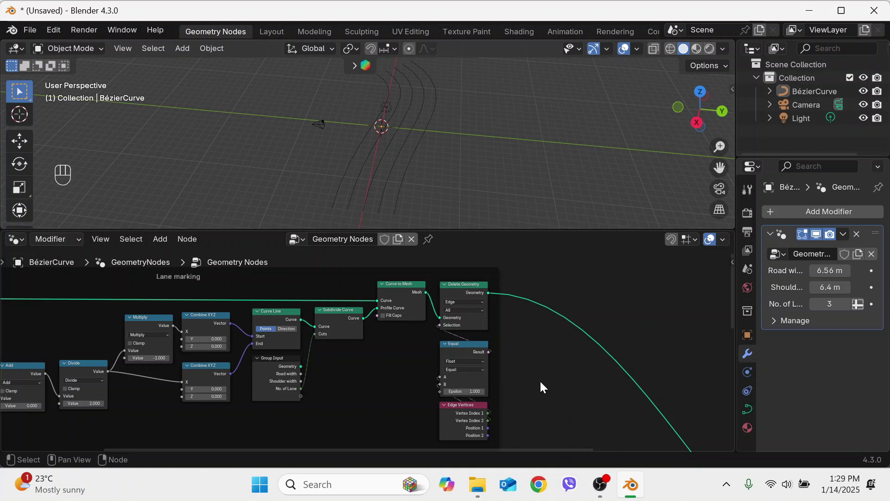
key(F3)
text(sepe)
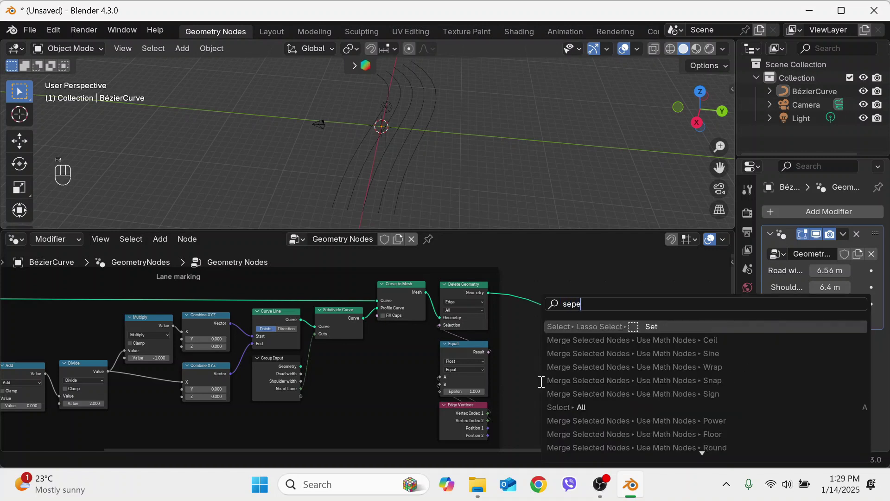
key(BackSpace)
text(a)
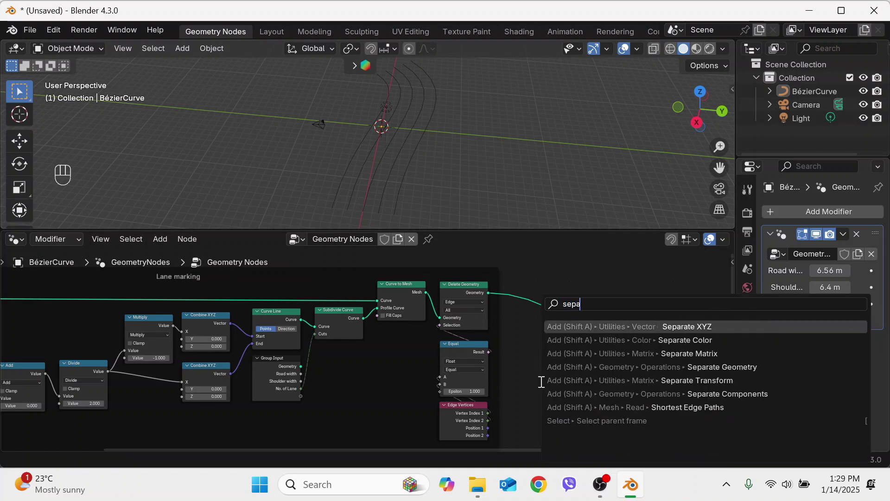
click(545, 367)
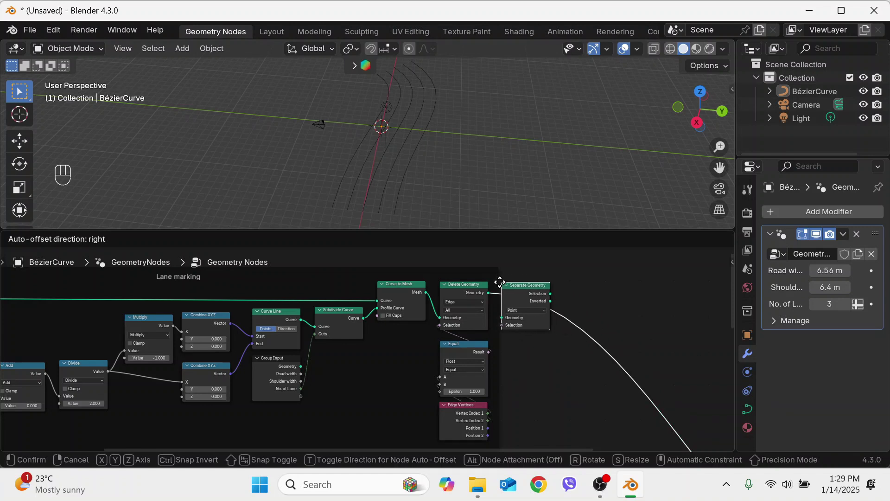
click(664, 282)
middle_drag(643, 324, 500, 322)
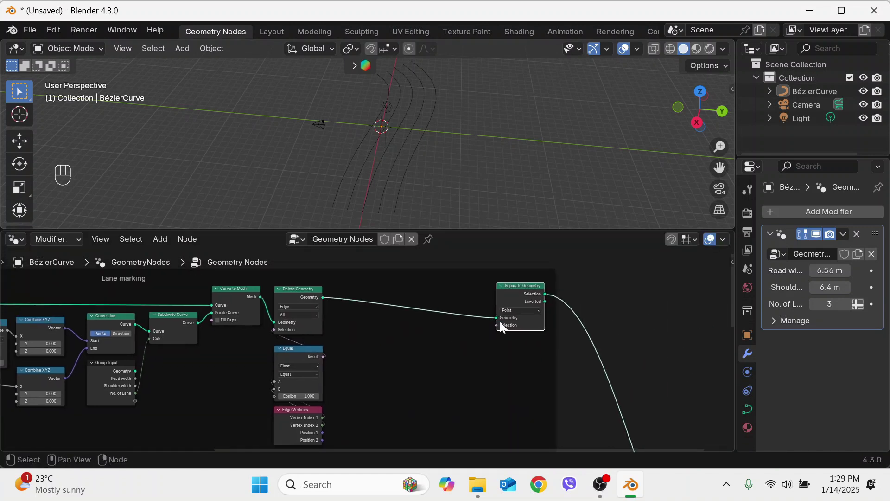
click(521, 310)
click(518, 334)
click(487, 355)
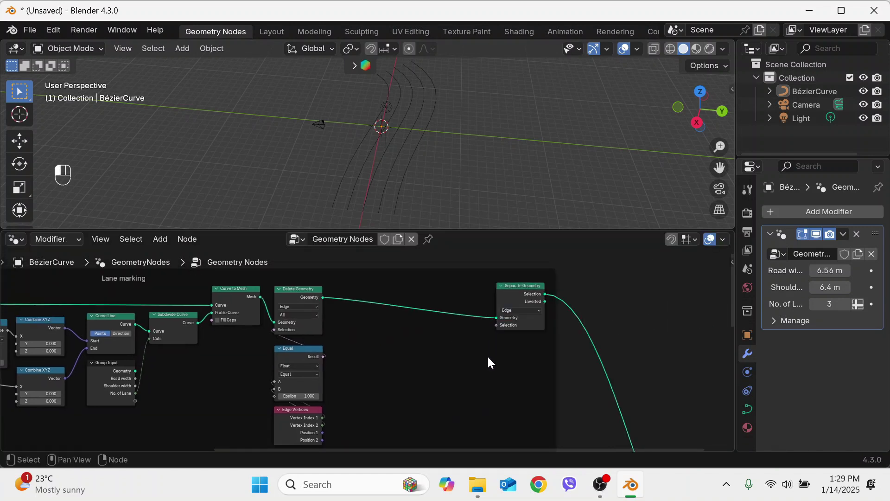
Attach a Viewer node to Delete Geometry's output and place it between Delete Geometry and Separate Geometry
scroll(491, 374, down, 2)
scroll(350, 273, up, 2)
click(342, 289)
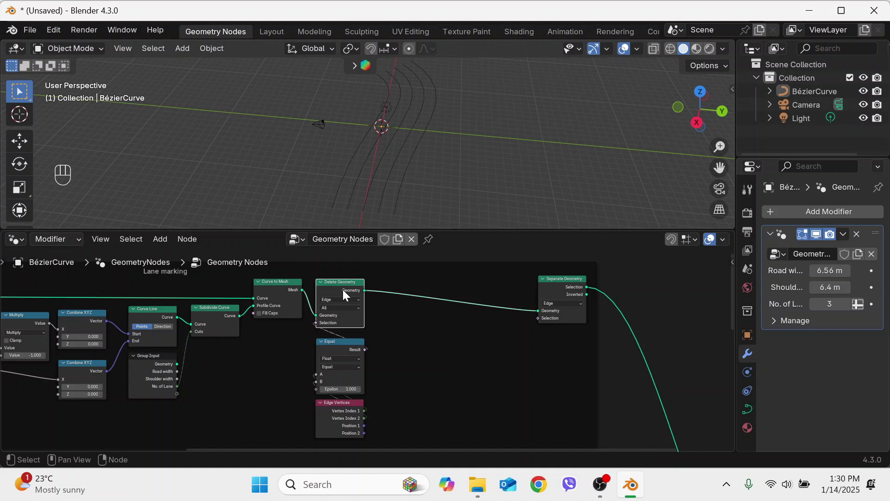
right_click(343, 289)
click(330, 246)
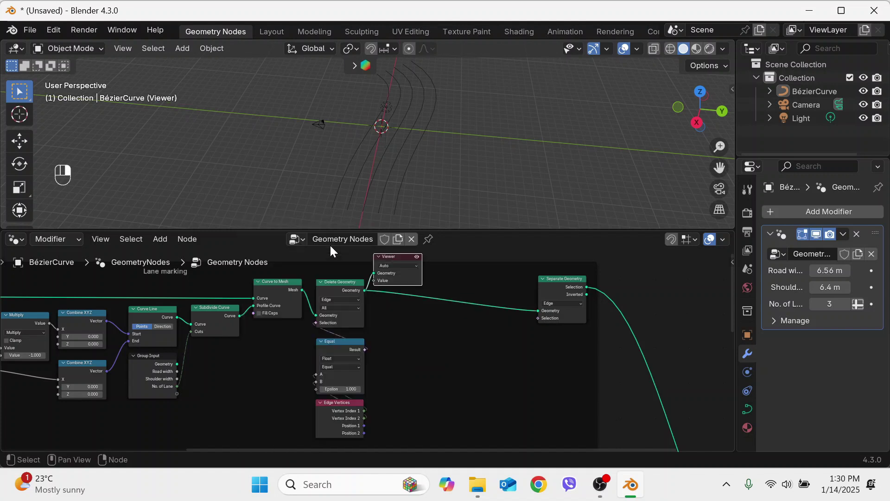
drag(399, 265, 466, 336)
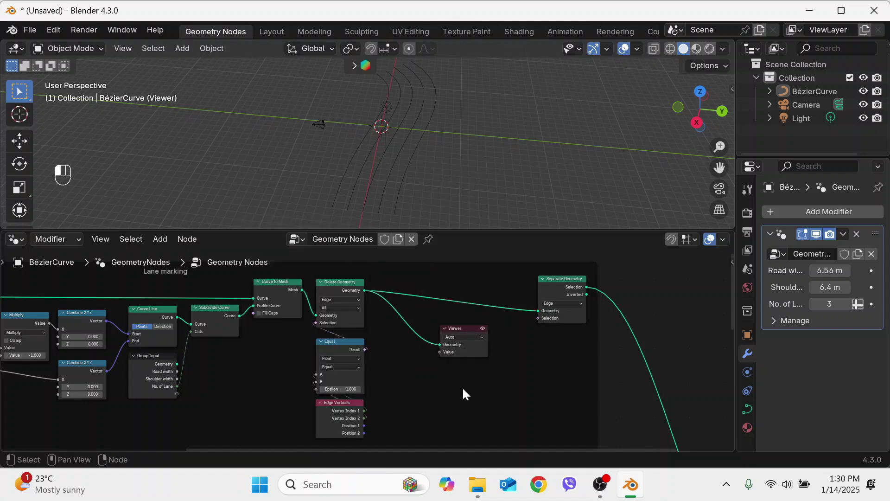
Add a Mesh Island node and link its Island Index to the Viewer's Value to display the indices
key(F3)
text(mesh i)
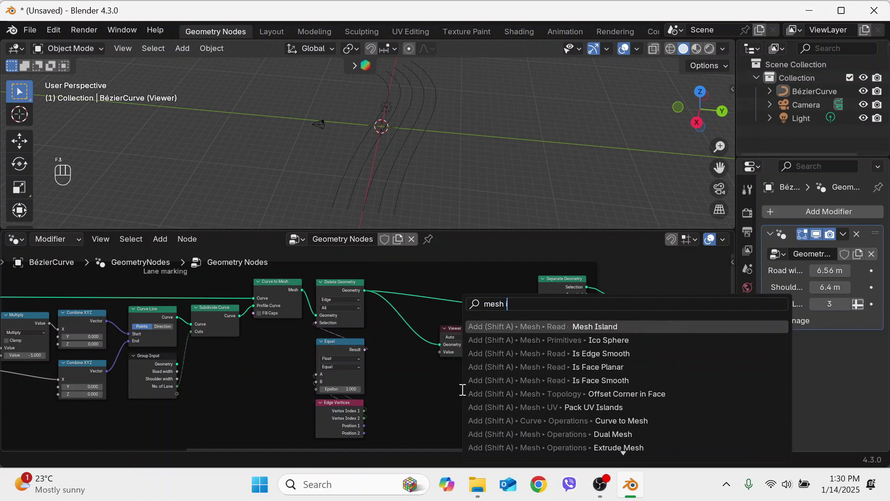
key(Return)
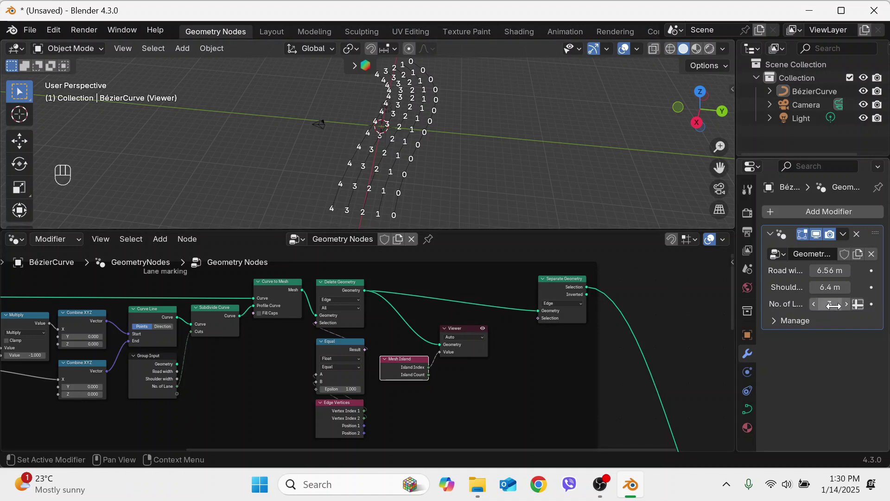
click(526, 354)
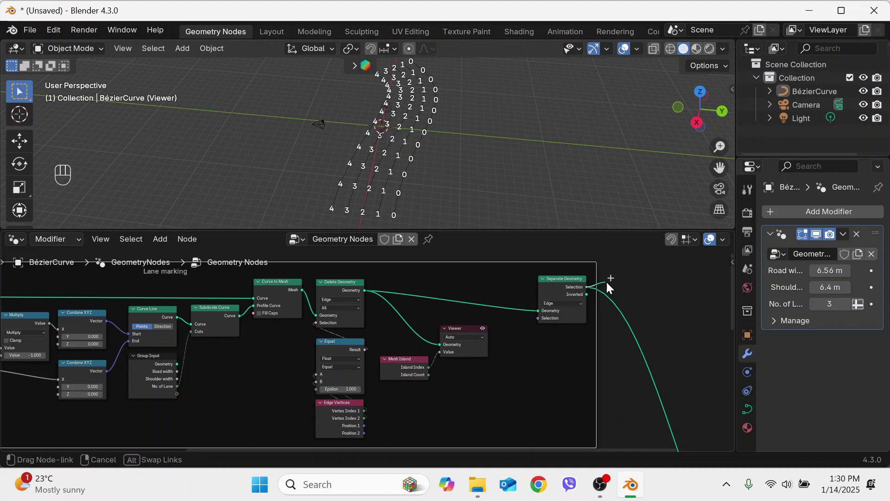
Move Separate Geometry farther along to make room and add a Compare node set to Equal below it
drag(580, 281, 685, 264)
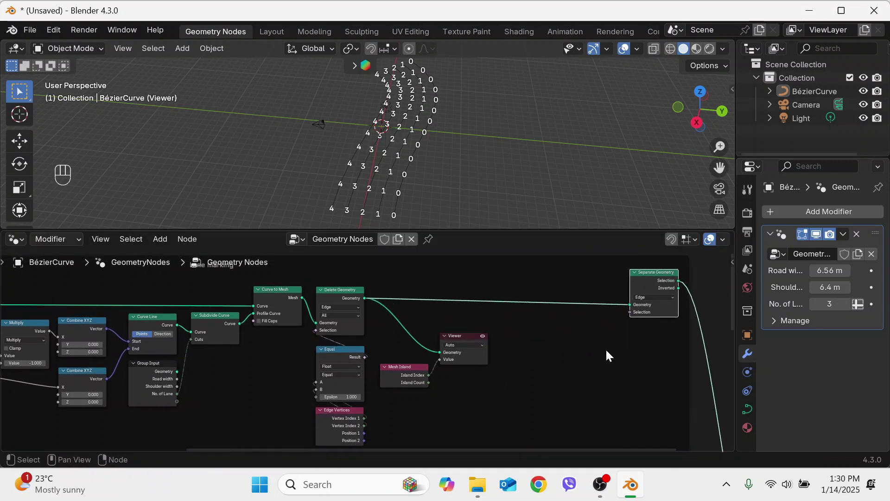
middle_drag(562, 398, 517, 375)
key(F3)
text(compare)
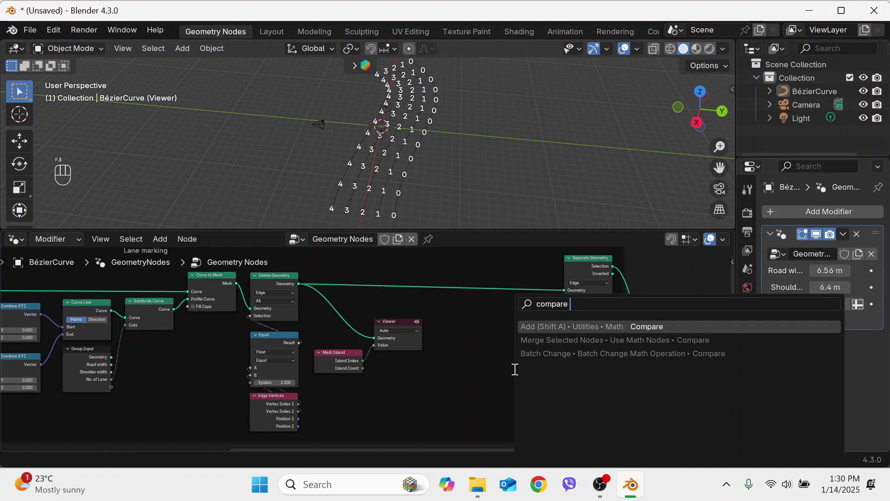
click(605, 327)
click(523, 333)
scroll(536, 354, up, 1)
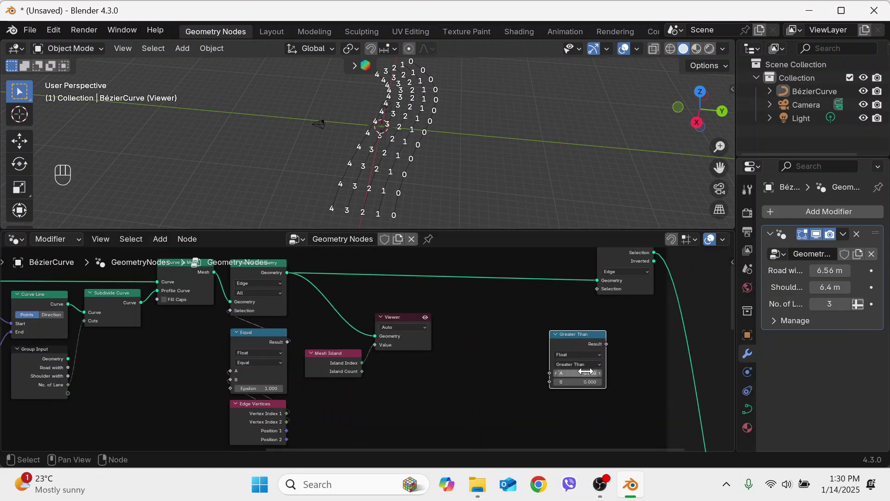
click(583, 365)
click(583, 417)
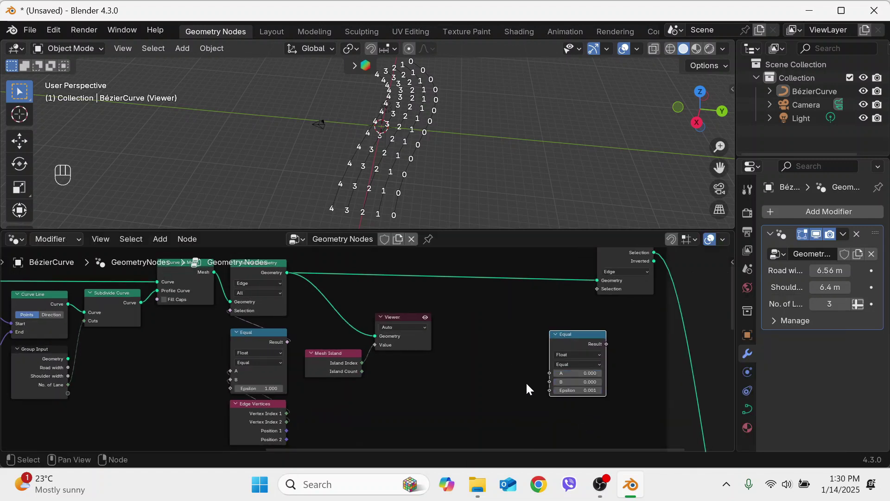
Duplicate the Mesh Island node and link the copy's Island Index to input A of the new Equal node
click(344, 368)
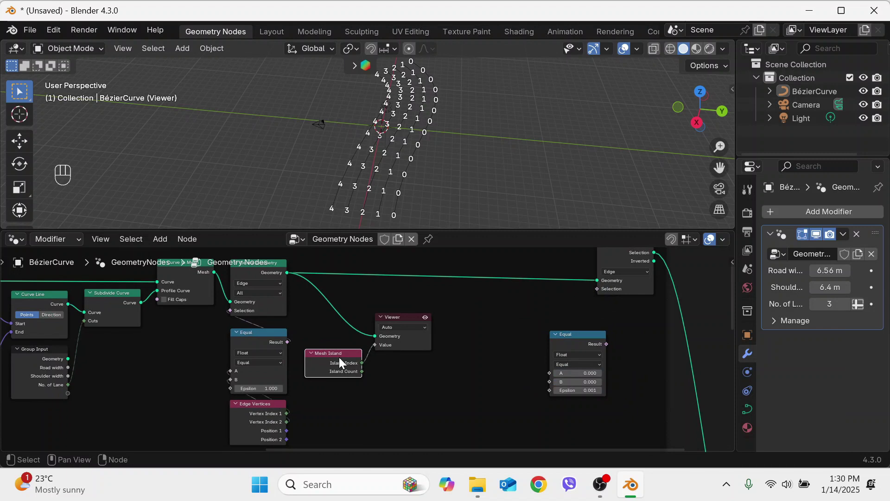
key(shift+d)
click(522, 350)
drag(524, 350, 506, 371)
middle_drag(580, 366, 564, 349)
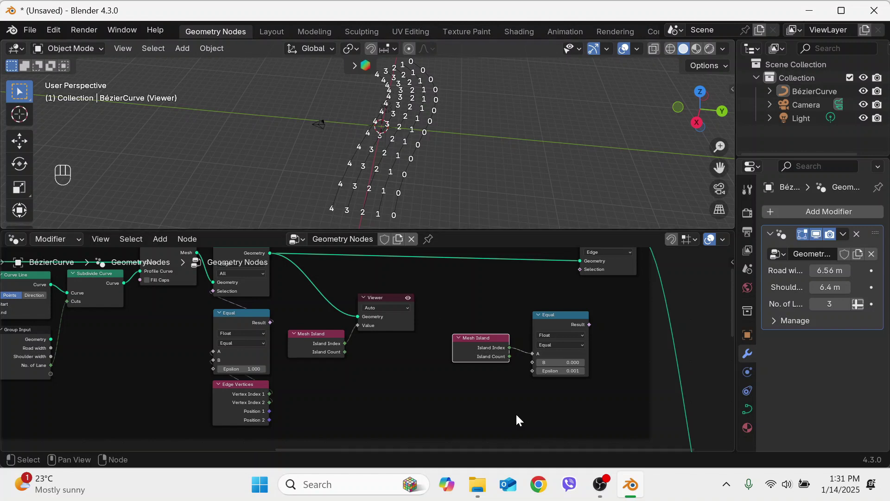
Duplicate the linked Mesh Island and Equal pair and place the copy directly below the original pair
drag(565, 395, 490, 320)
key(shift+d)
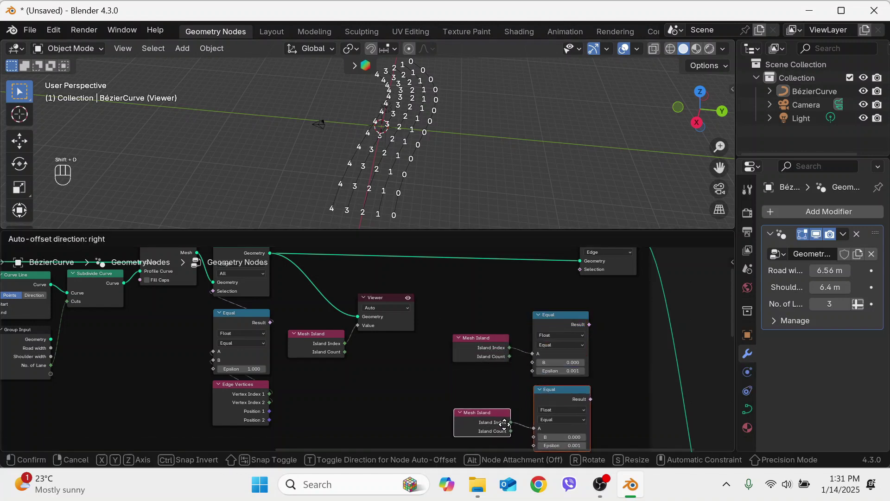
click(589, 391)
scroll(589, 391, down, 5)
click(482, 371)
drag(477, 373, 478, 353)
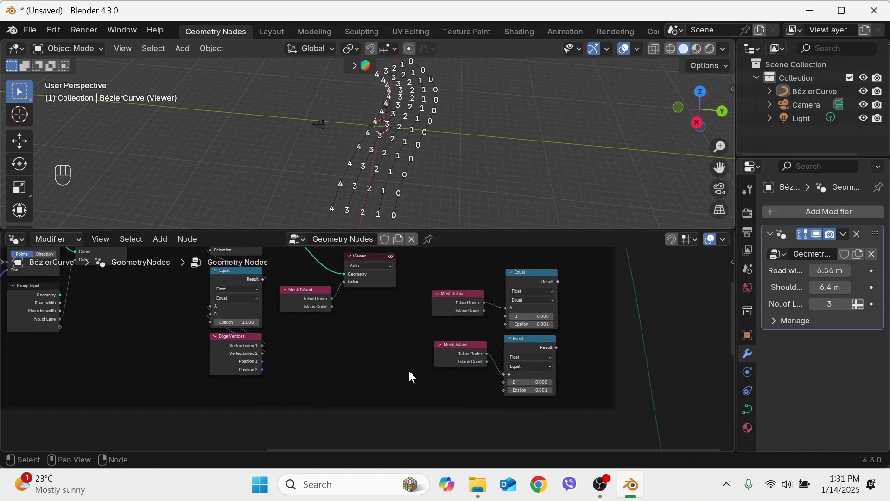
Add a Group Input node in the Lane marking frame, below and before the lower Mesh Island node
scroll(408, 368, down, 3)
middle_drag(261, 329, 293, 333)
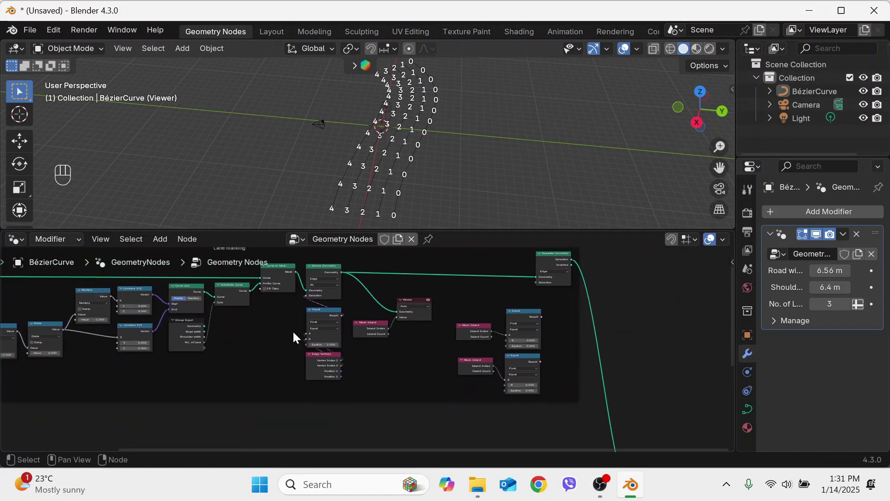
key(F3)
text(input)
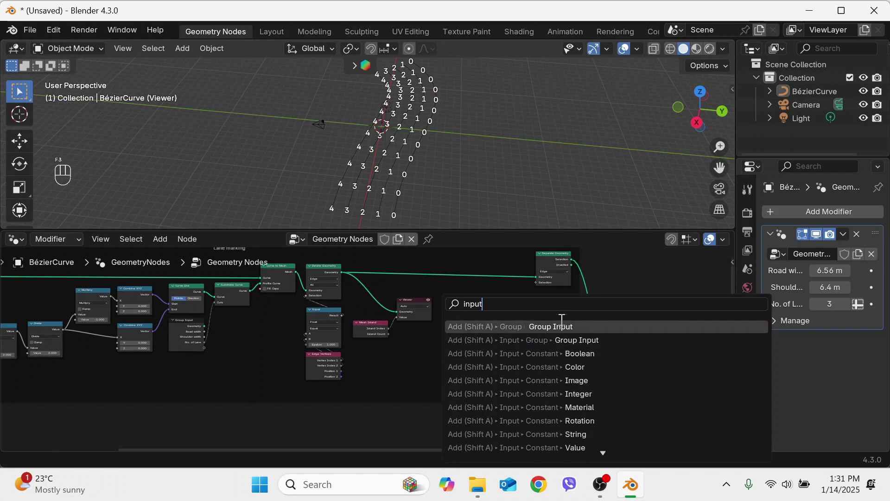
key(Return)
click(510, 400)
scroll(448, 335, up, 5)
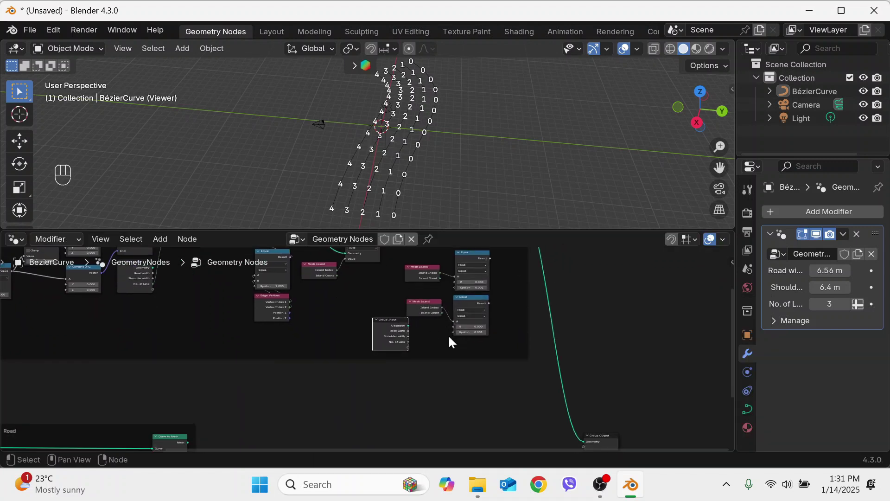
drag(412, 358, 390, 361)
click(438, 392)
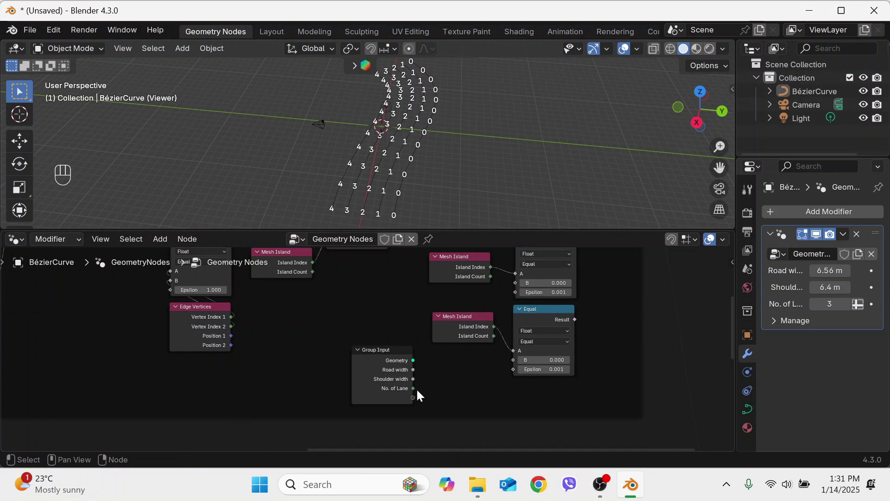
Add a Math node that adds 1 to No. of Lane and link its value to input B of the lower Equal node
key(F3)
text(math)
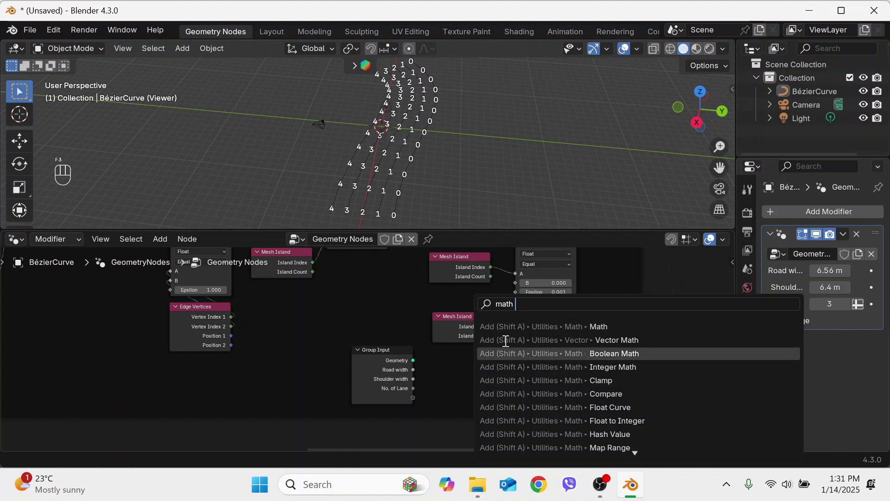
click(505, 327)
click(431, 362)
drag(413, 389, 431, 395)
click(473, 405)
text(1)
key(Return)
drag(495, 365, 513, 360)
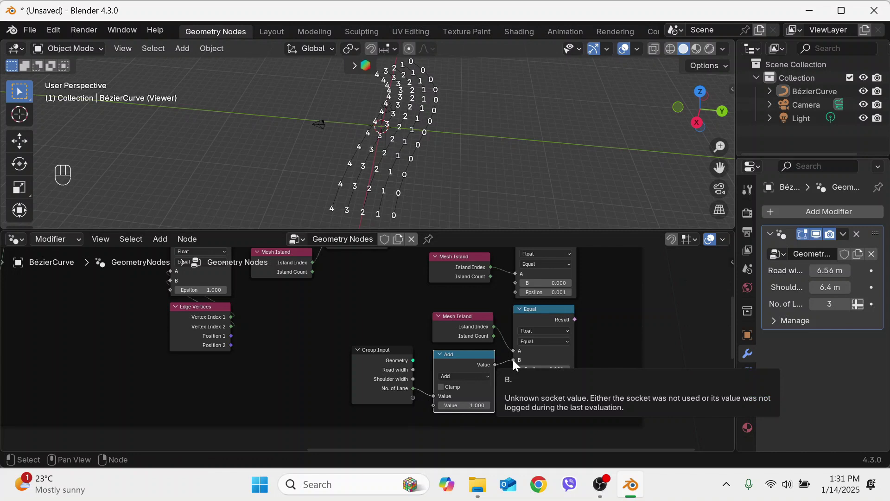
Move Separate Geometry farther along, add a Boolean Math node, and link both new Equal results to its inputs
scroll(513, 360, down, 3)
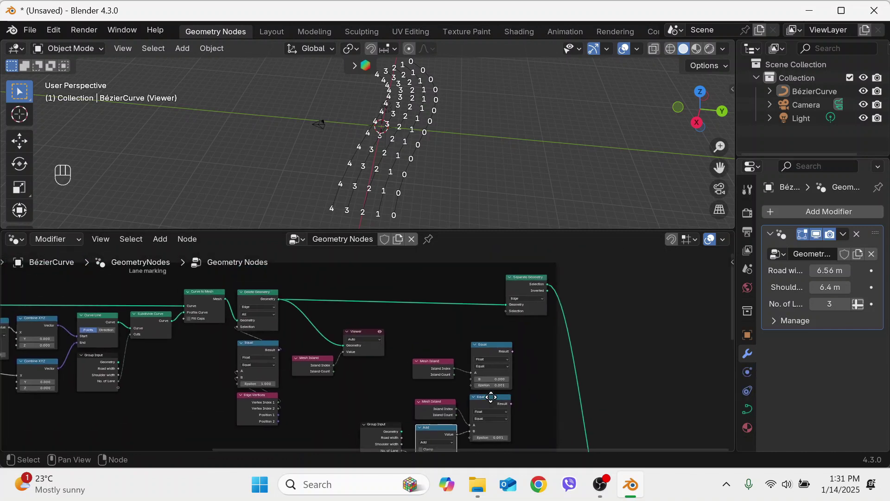
drag(517, 278, 625, 297)
middle_drag(551, 414, 534, 377)
key(F3)
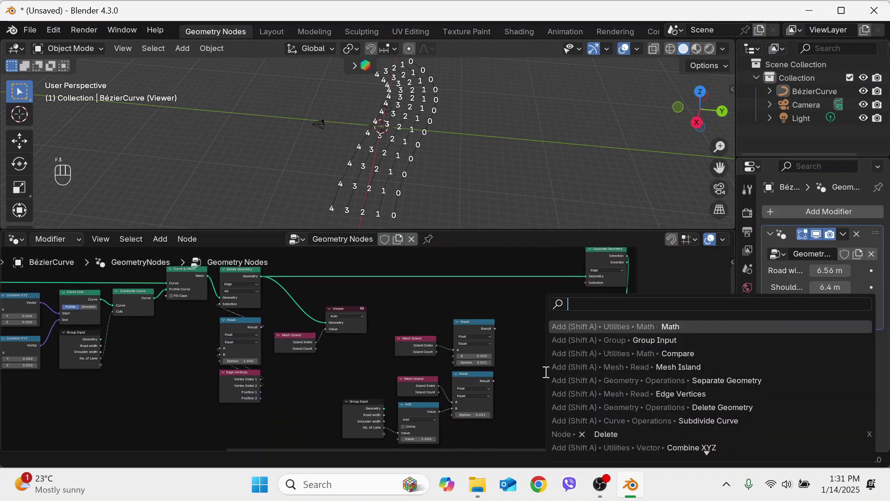
text(mesh bo)
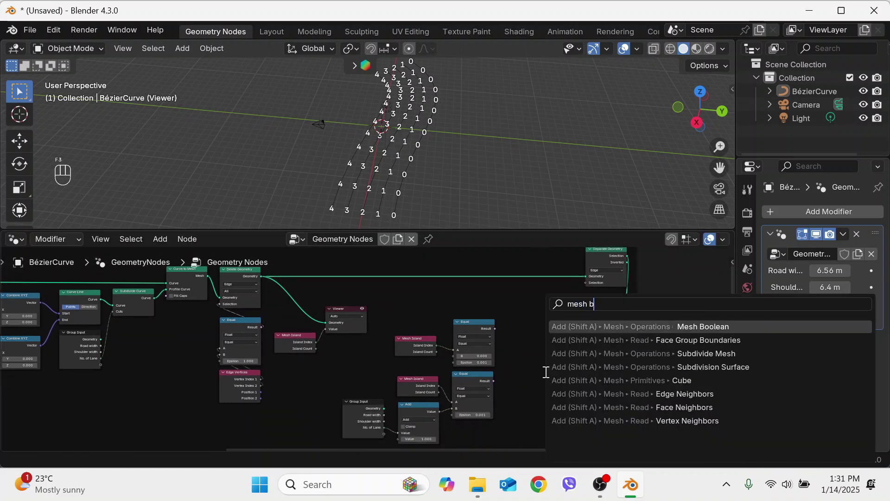
key(BackSpace)
key(BackSpace)
key(BackSpace)
key(BackSpace)
key(BackSpace)
key(BackSpace)
key(BackSpace)
text(bool)
click(678, 334)
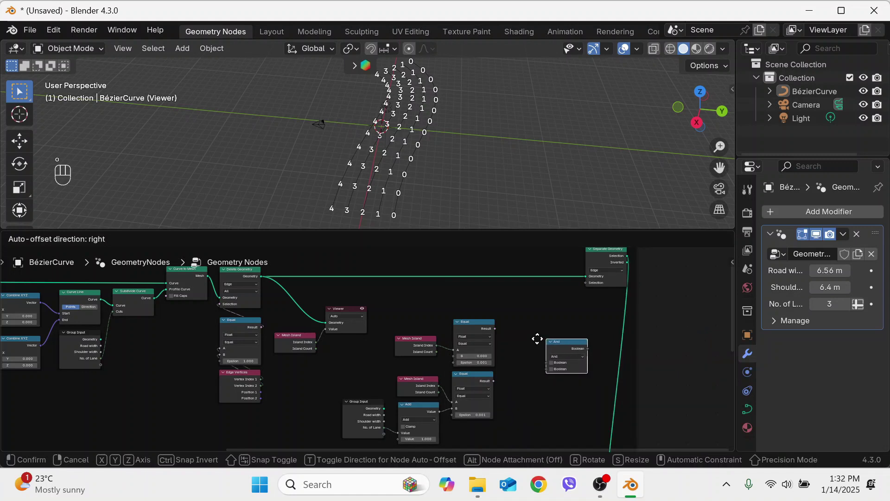
click(531, 355)
scroll(531, 355, up, 2)
drag(529, 323, 558, 377)
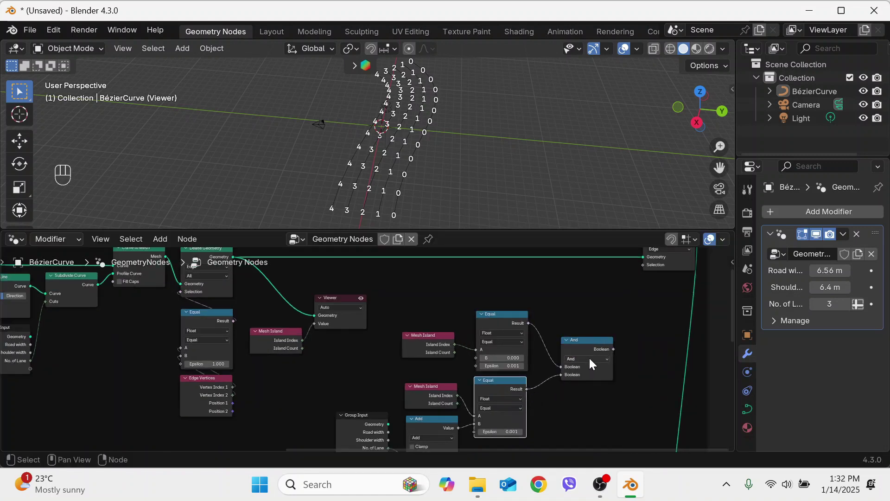
Set the Boolean Math node to Or and link its result to the Separate Geometry node's Selection input
click(589, 359)
click(581, 386)
drag(613, 349, 645, 279)
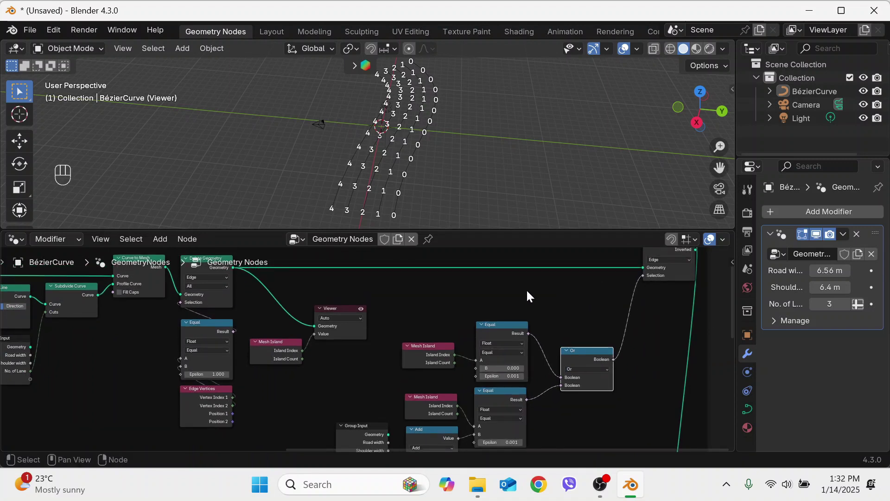
Delete the Viewer and the Mesh Island node feeding it, and move Group Output farther from the Lane marking frame
drag(358, 367, 281, 316)
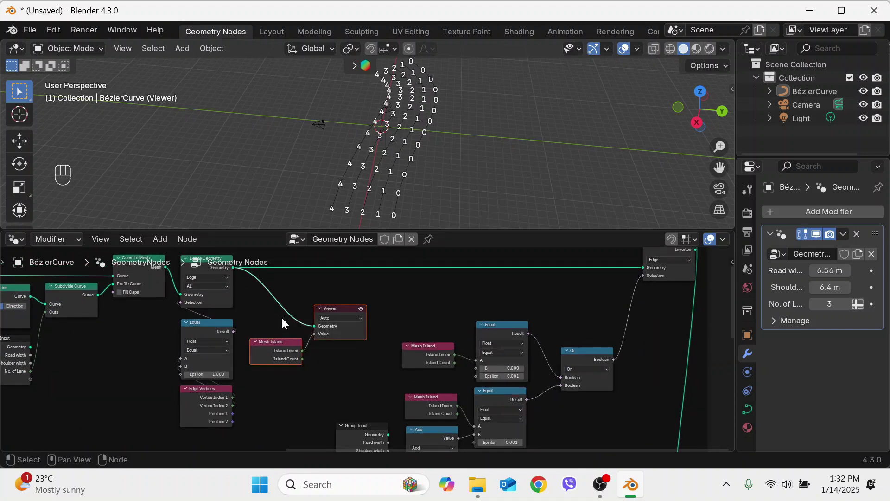
key(x)
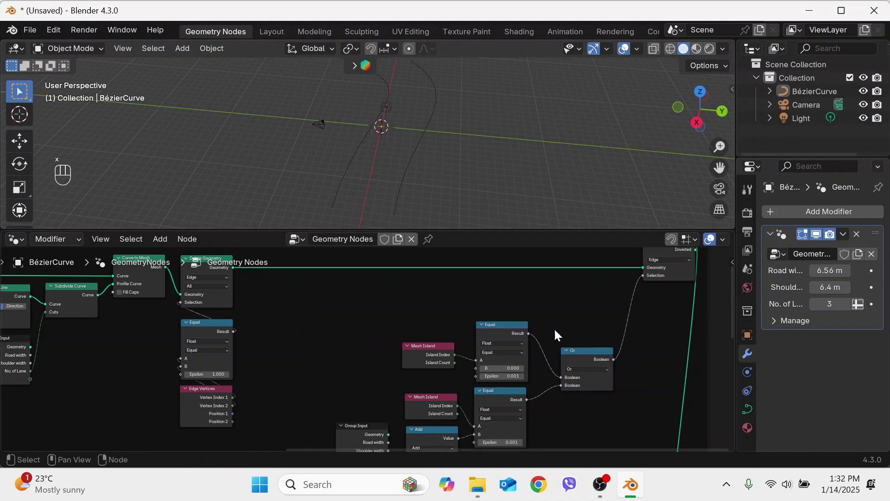
key(Home)
key(g)
click(632, 402)
ctrl+scroll(469, 322, right, 4)
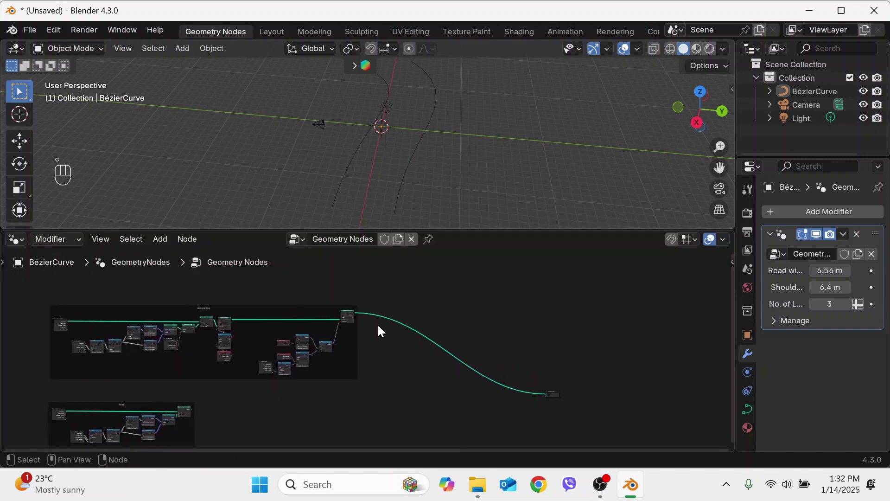
Insert a Curve to Mesh node on the link between Separate Geometry and Group Output, level with Separate Geometry
scroll(380, 330, up, 2)
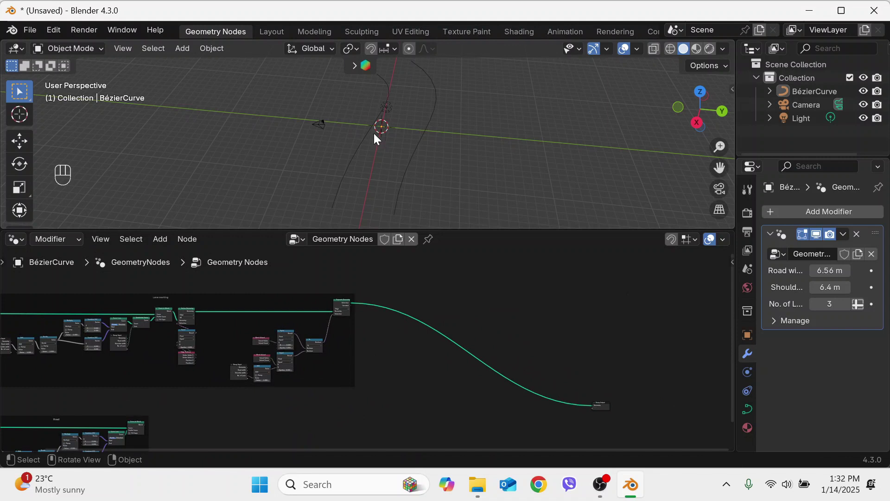
scroll(393, 349, up, 2)
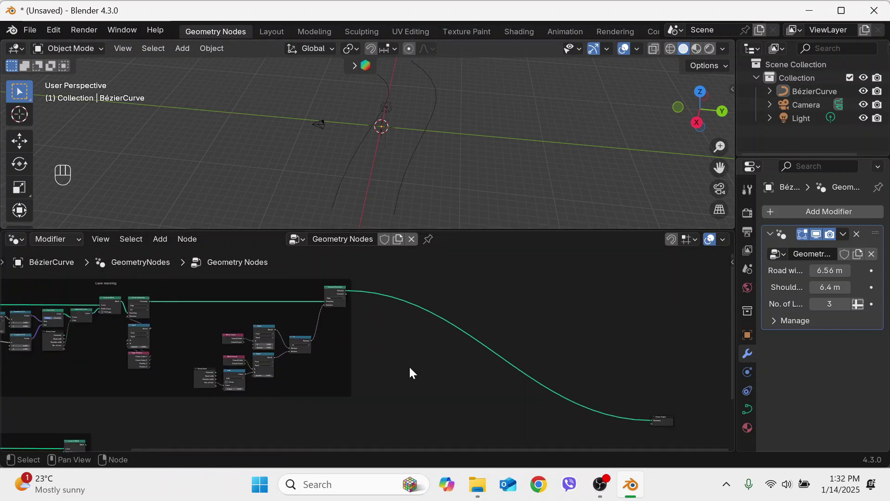
key(F3)
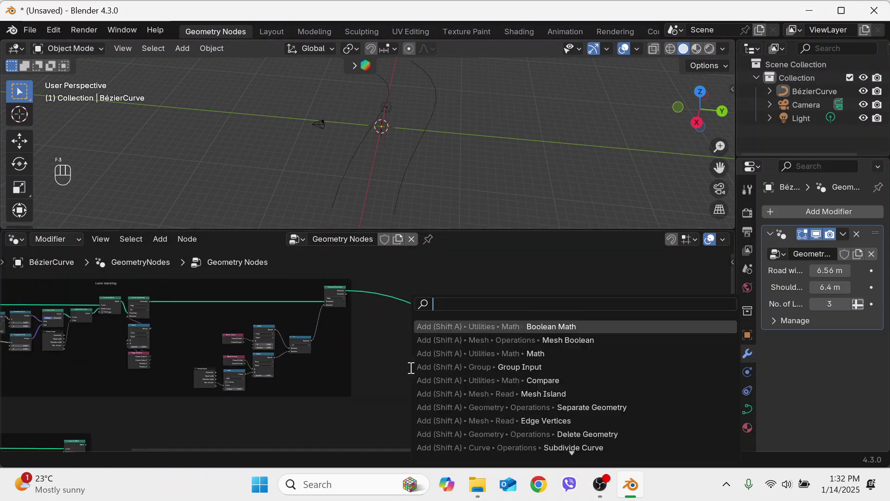
text(curve to mesh)
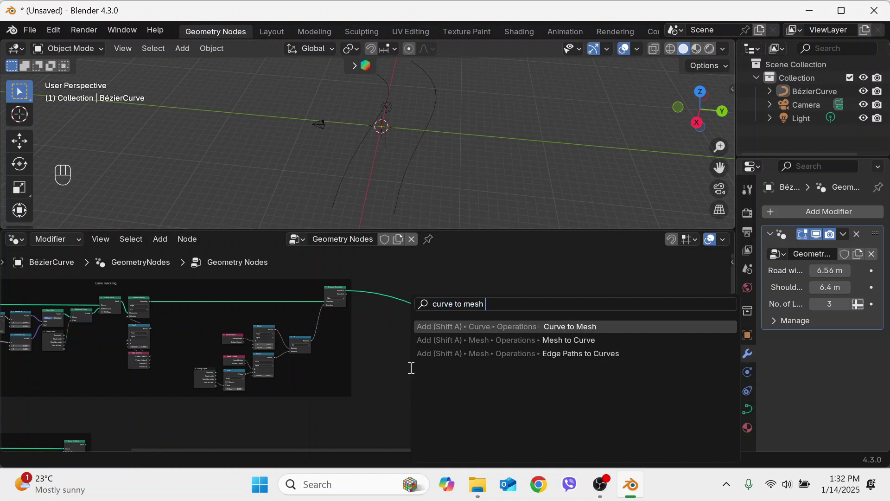
key(Return)
click(487, 337)
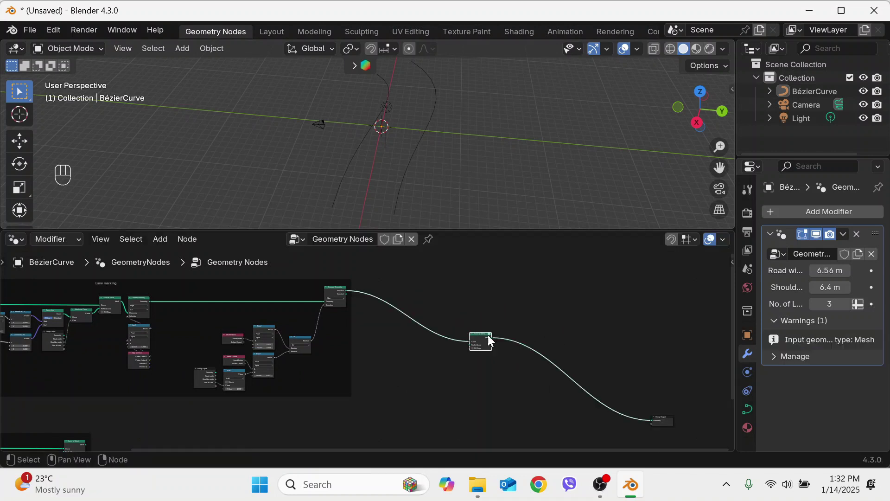
drag(480, 338, 536, 292)
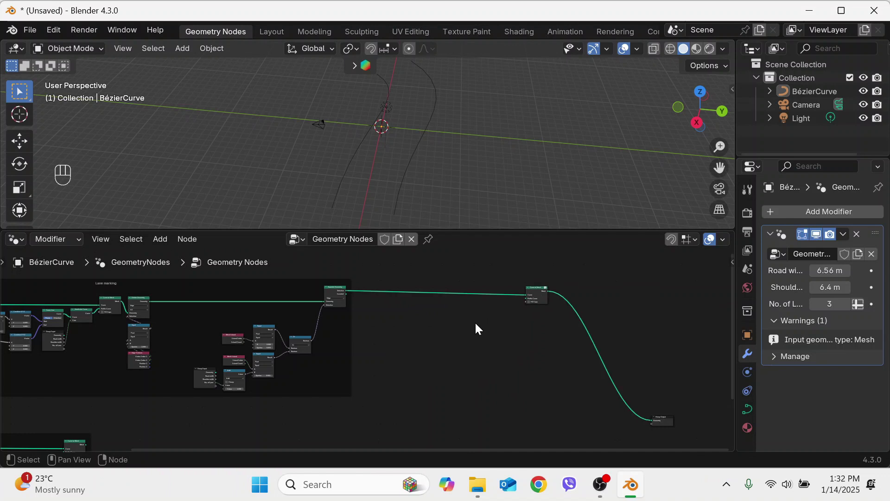
Insert a Mesh to Curve node on the link between Separate Geometry and Curve to Mesh
key(F3)
text(mes)
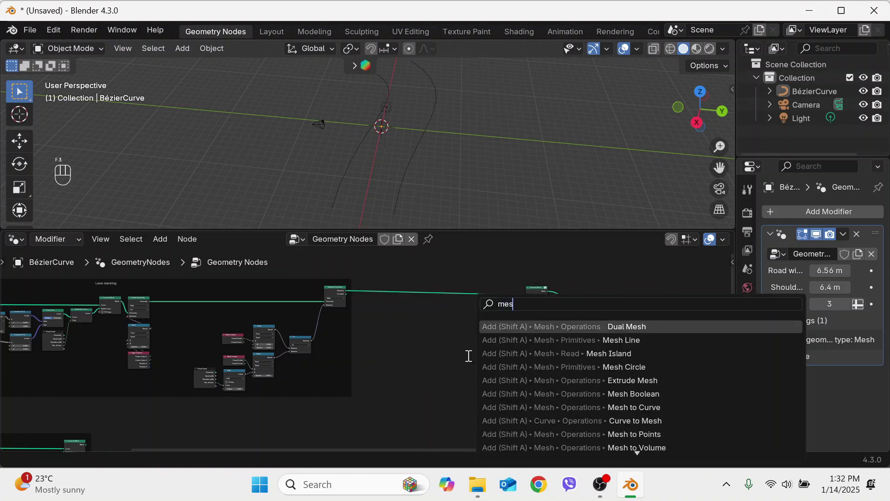
text(h to c)
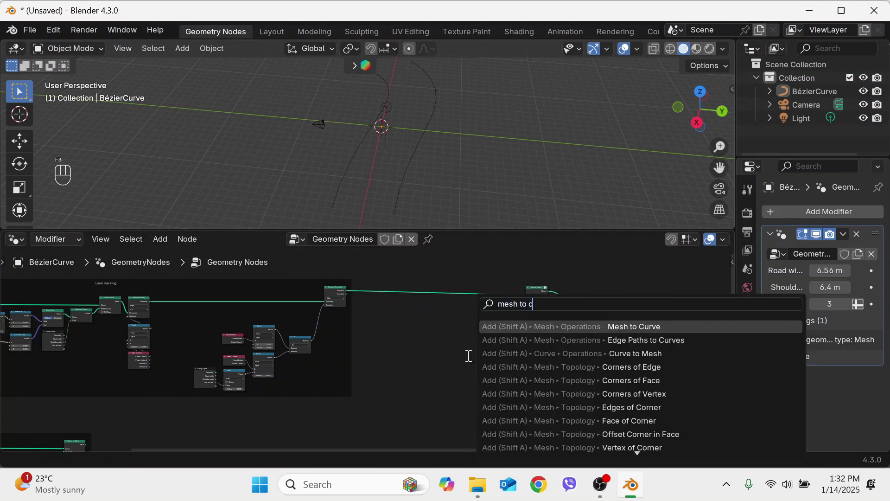
click(573, 326)
click(421, 285)
Add a Curve Line node below Curve to Mesh and link its curve to the Profile Curve input
scroll(457, 354, up, 2)
key(F3)
text(curve line)
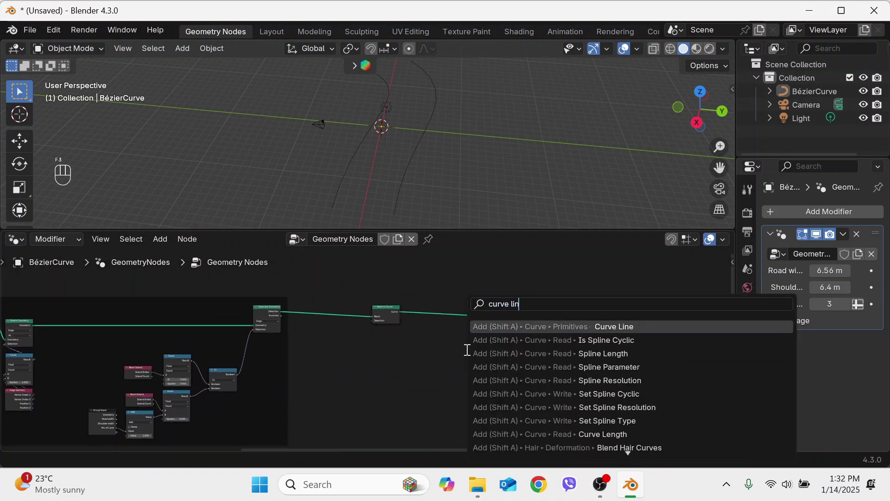
click(580, 326)
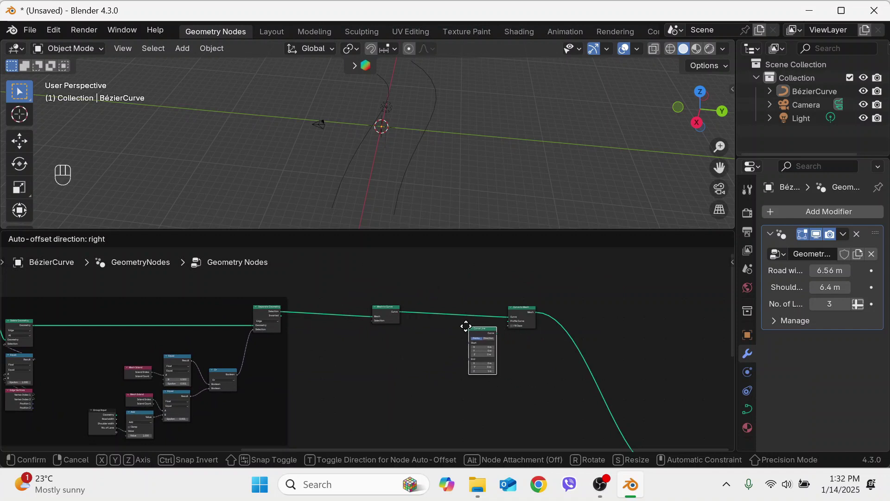
click(452, 330)
scroll(527, 329, up, 3)
mouse_move(567, 325)
mouse_down()
mouse_move(592, 304)
mouse_move(560, 309)
mouse_up()
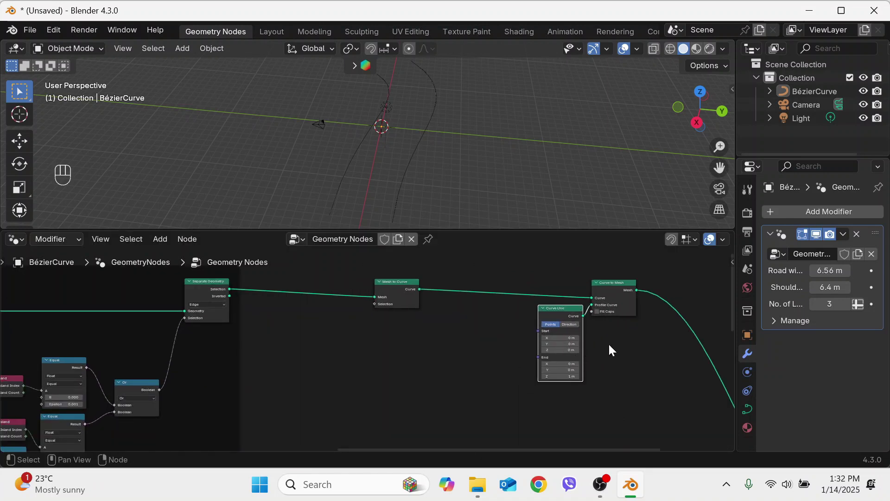
middle_drag(610, 350, 561, 359)
drag(562, 292, 564, 284)
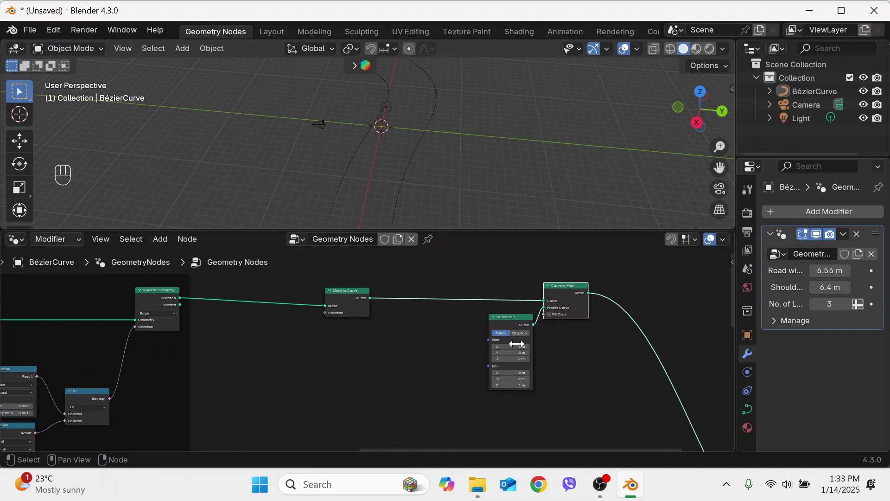
Set the Curve Line's Start X to -0.15/2, End X to 0.15/2 and End Z to 0
scroll(518, 368, up, 1)
click(555, 346)
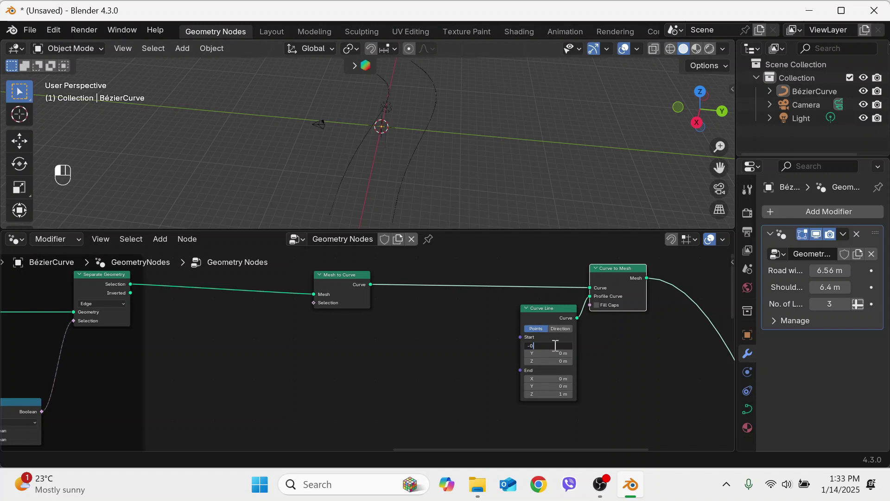
text(-0.15/2)
key(Return)
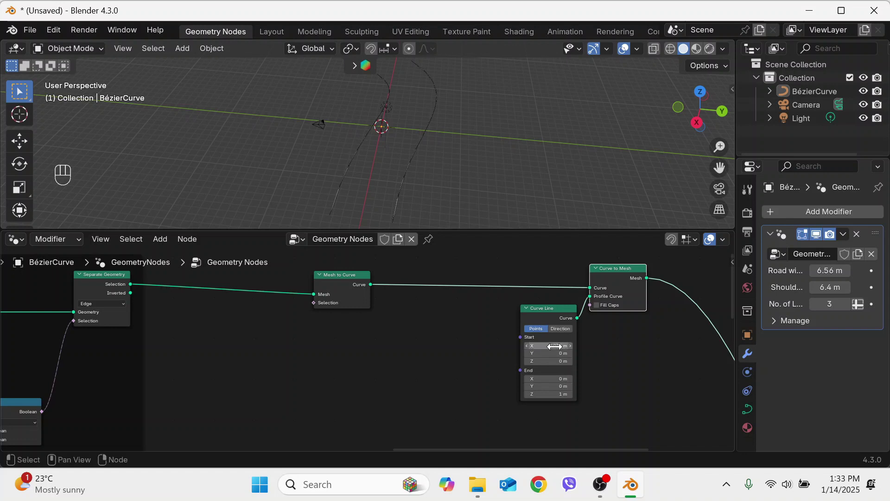
click(559, 379)
text(0.15/2)
key(Return)
click(558, 394)
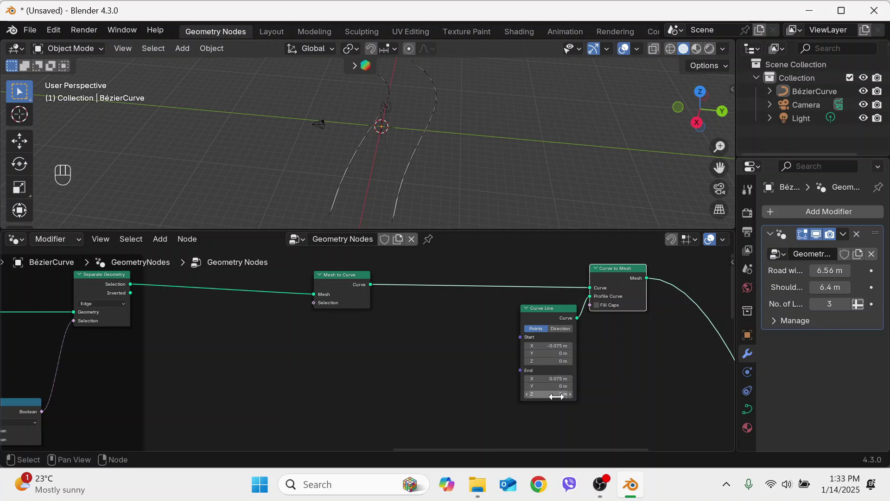
text(0)
key(Return)
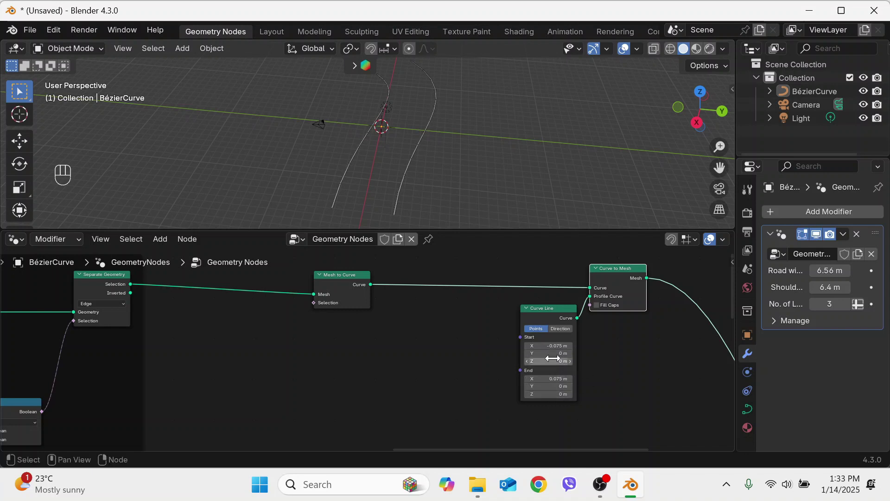
Tidy the Mesh to Curve, Curve Line and Curve to Mesh nodes and enclose them in a frame labelled "Edge yellow lane marking"
drag(550, 312, 547, 307)
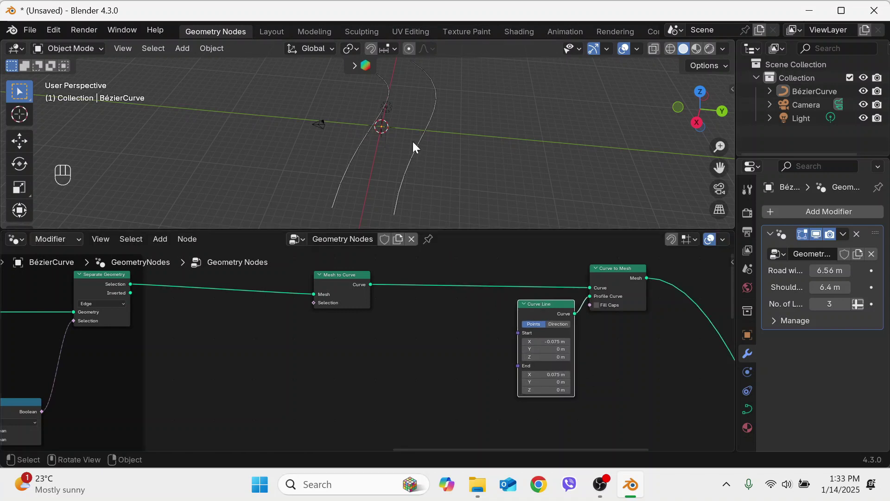
drag(347, 285, 427, 287)
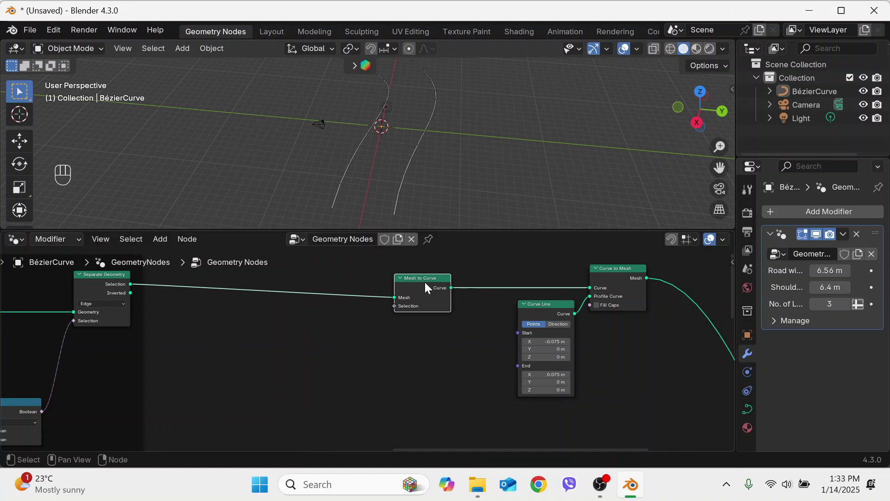
scroll(580, 325, down, 3)
drag(577, 391, 395, 284)
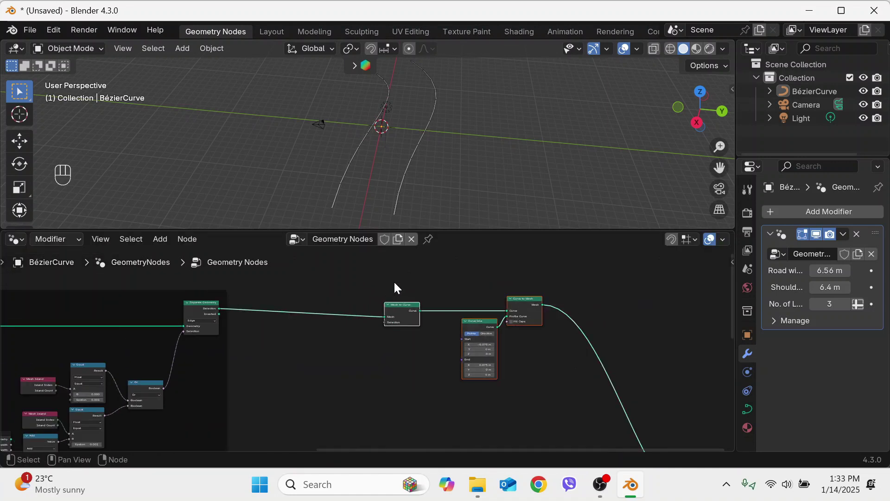
key(ctrl+j)
key(F2)
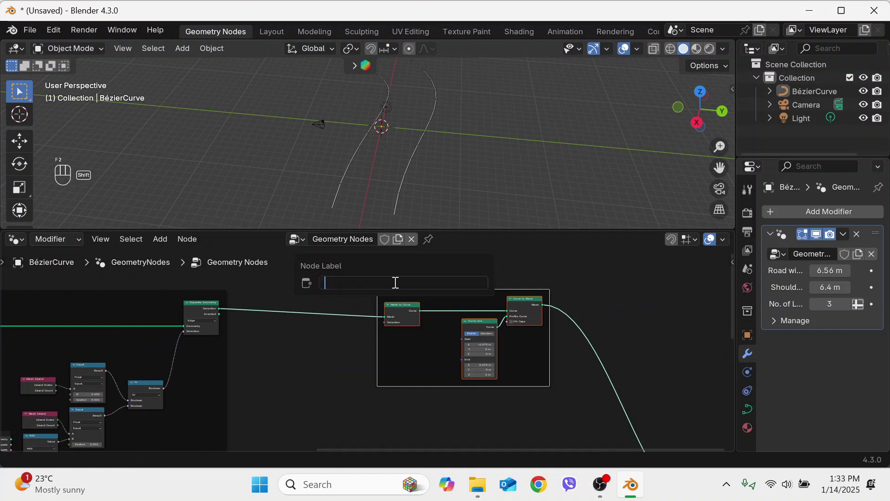
text(Edge yellow lane marking)
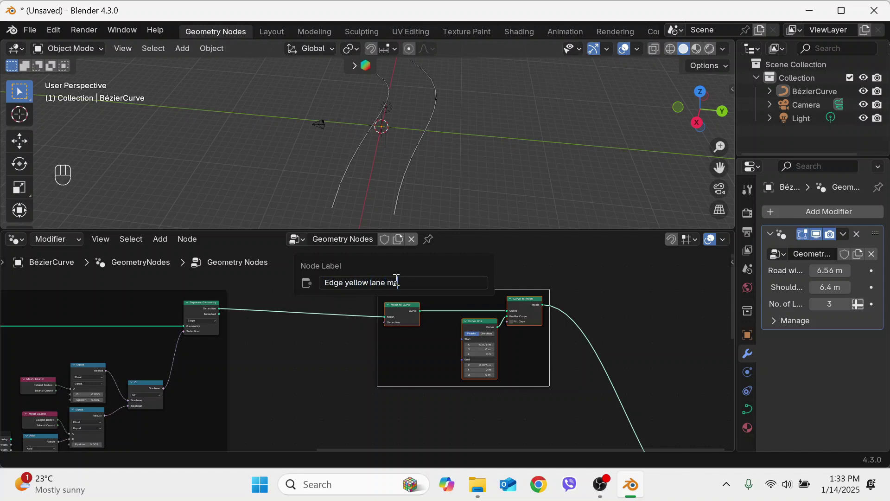
key(Return)
Move the Edge yellow lane marking frame higher and link Separate Geometry's Inverted output to Group Output
scroll(578, 342, down, 3)
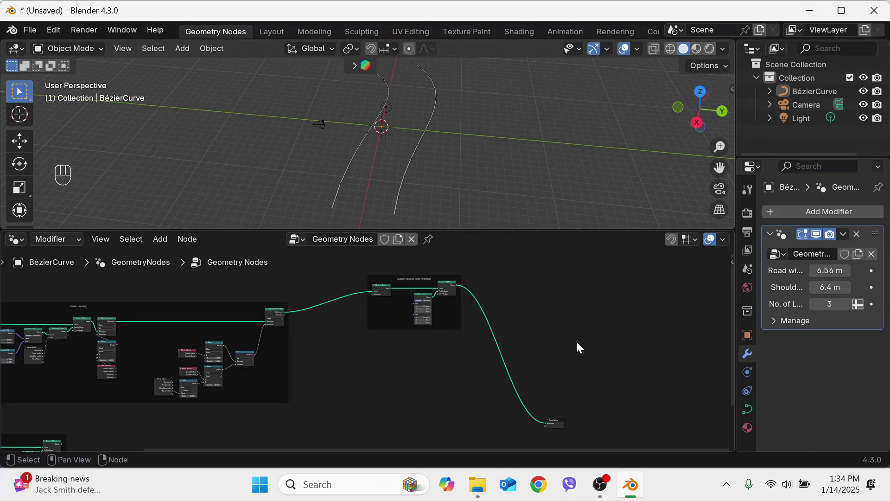
scroll(459, 292, up, 3)
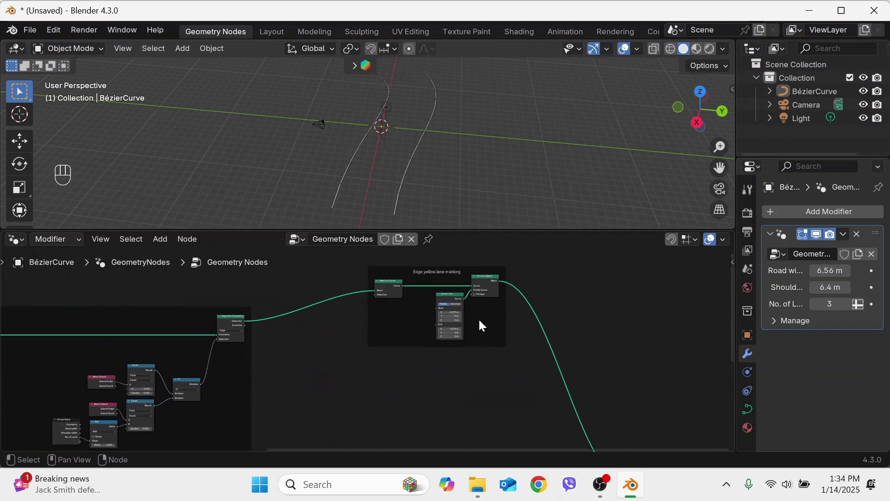
drag(503, 337, 495, 321)
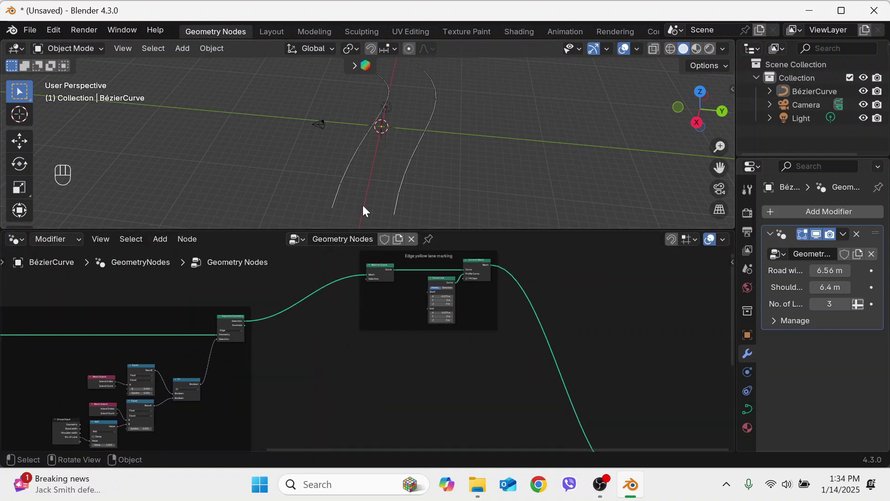
click(246, 323)
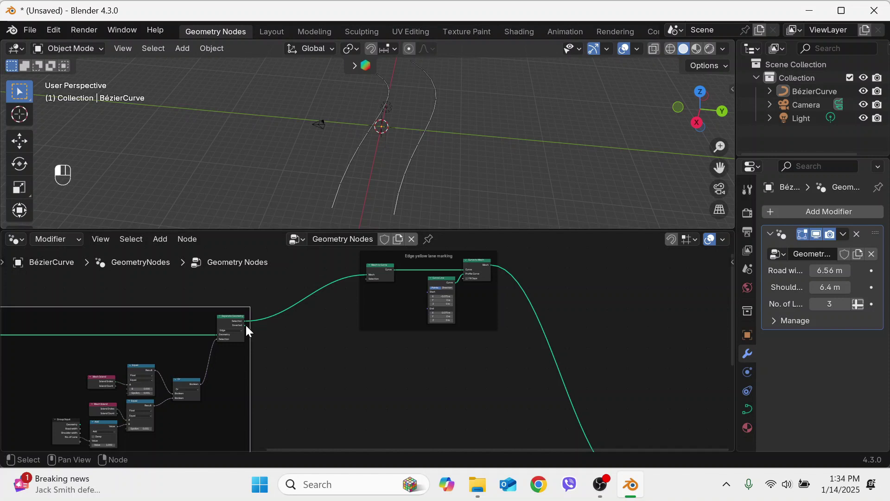
drag(245, 325, 632, 365)
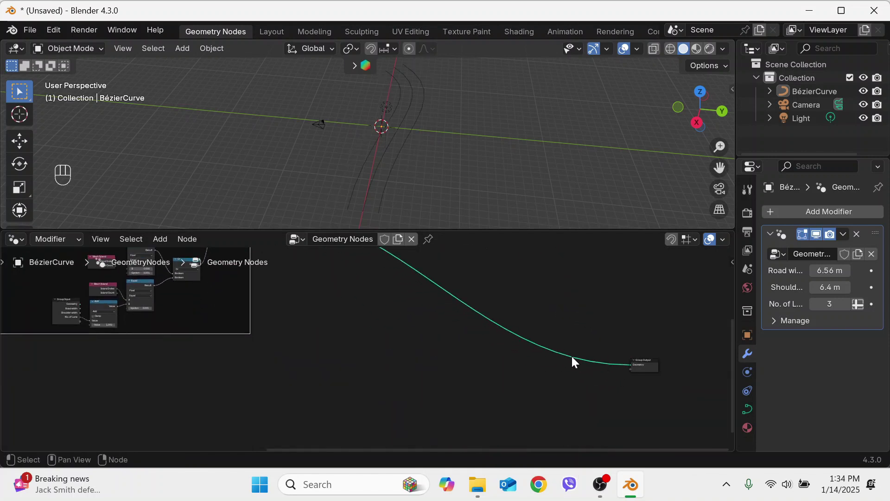
Add an Instance on Points node on the link between Separate Geometry's Inverted output and Group Output
scroll(533, 354, down, 1)
scroll(464, 352, up, 1)
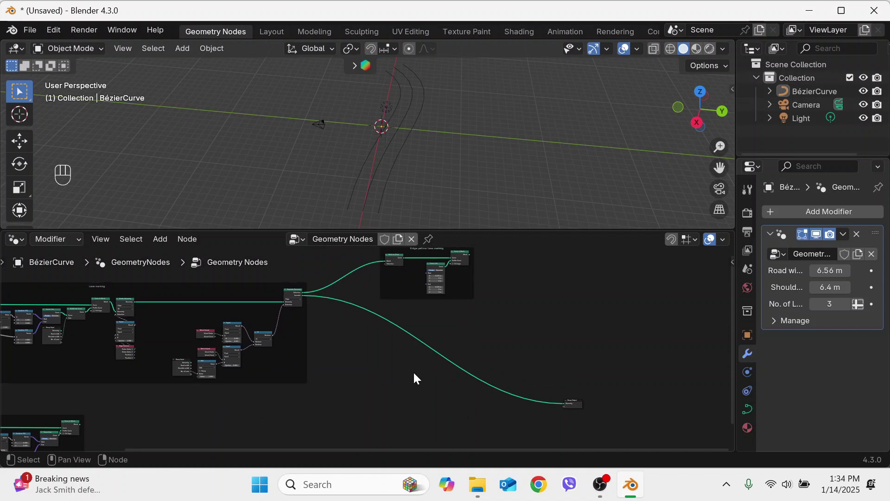
scroll(414, 374, up, 1)
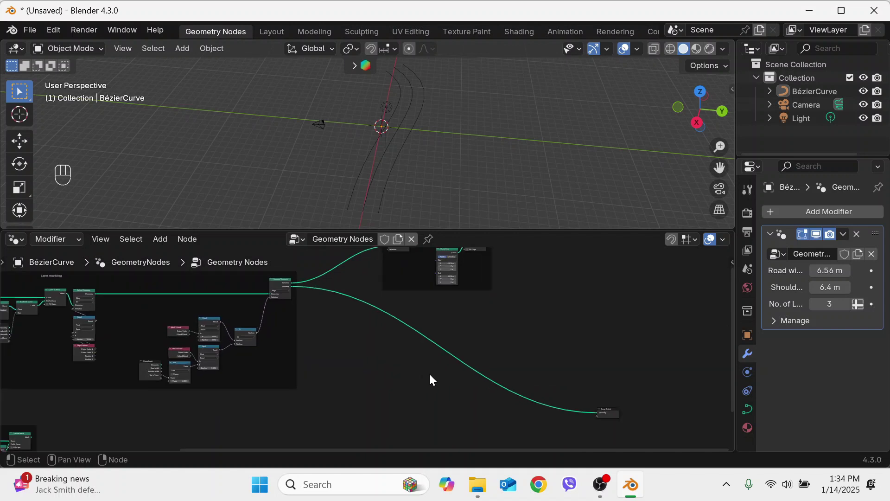
key(F3)
text(insts)
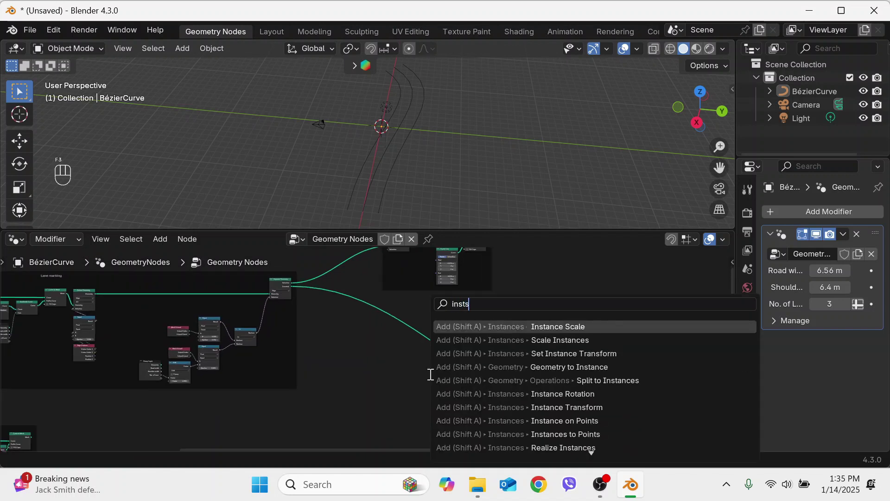
key(BackSpace)
key(BackSpace)
key(BackSpace)
text(tance)
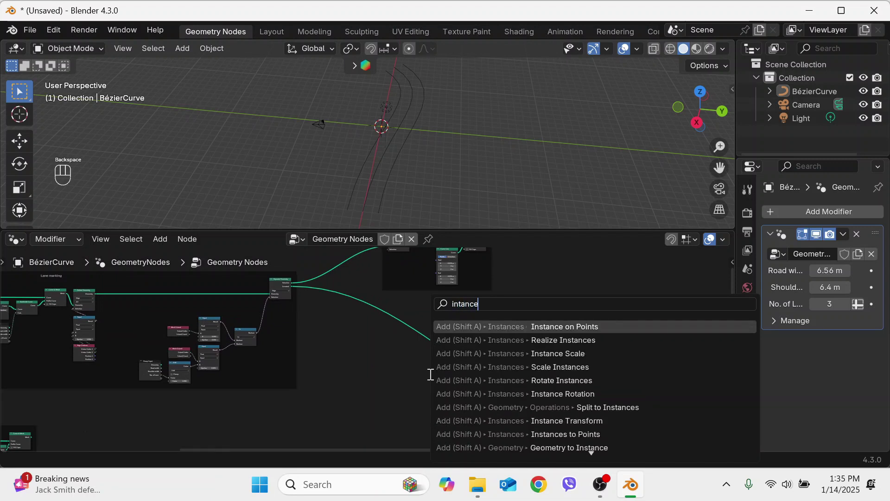
text( on point)
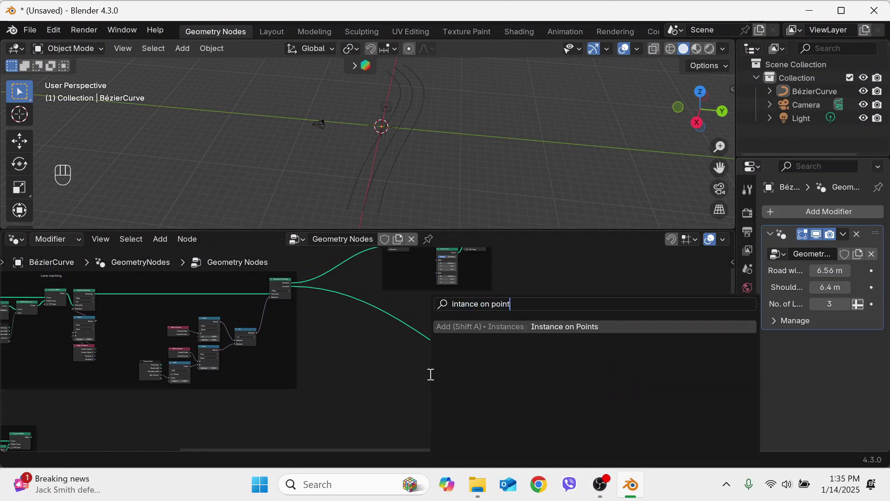
key(Return)
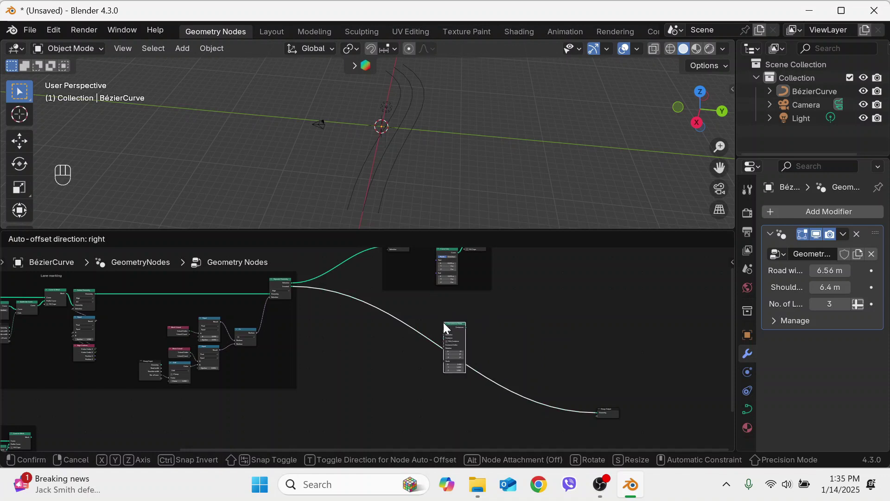
click(443, 322)
Add a Grid node beside Instance on Points and link its Mesh output to the Instance input
key(F3)
text(grid)
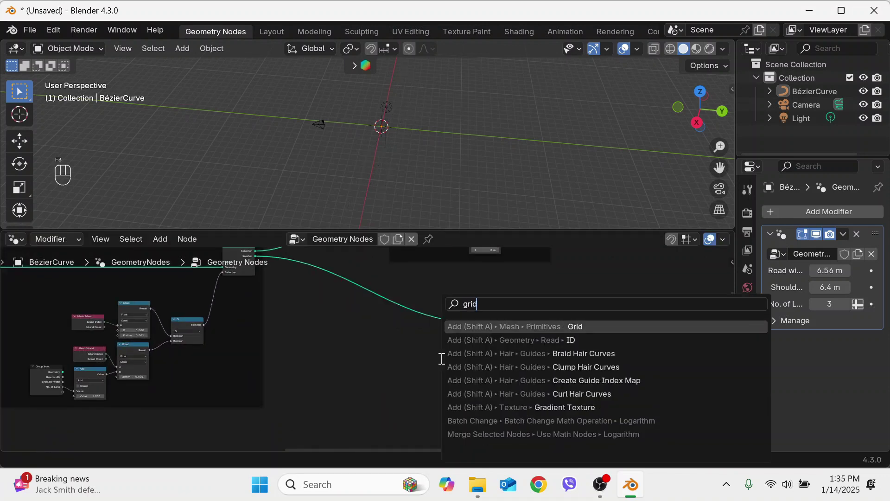
key(Return)
click(504, 343)
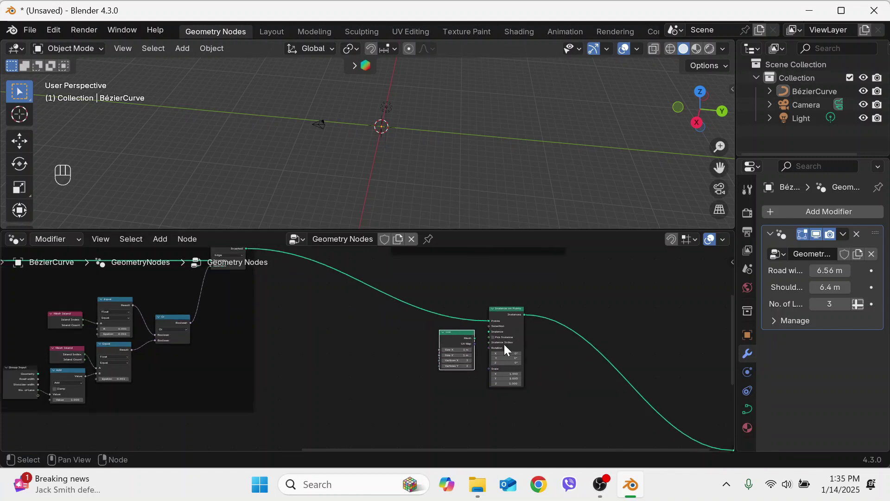
scroll(505, 344, up, 2)
drag(538, 332, 484, 325)
Set the Grid's Size Y to 0.1 m and both Vertices X and Vertices Y to 2, and select the road curve object
double_click(483, 357)
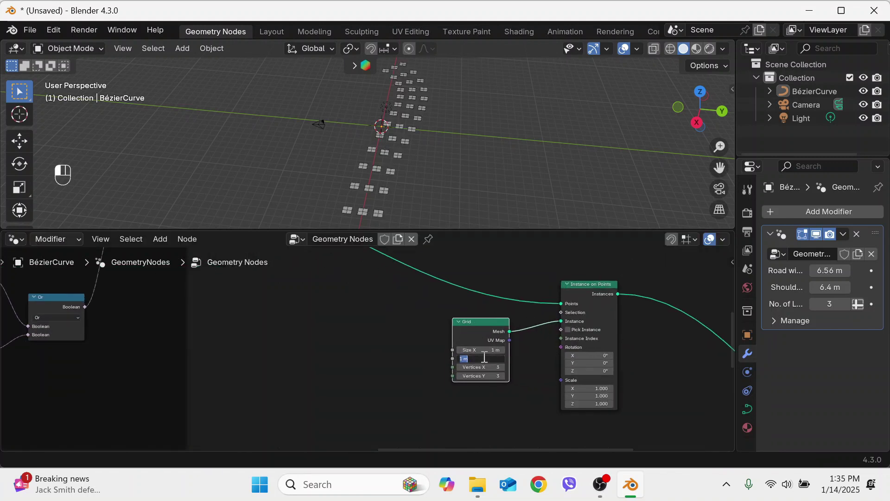
text(0.1)
key(Return)
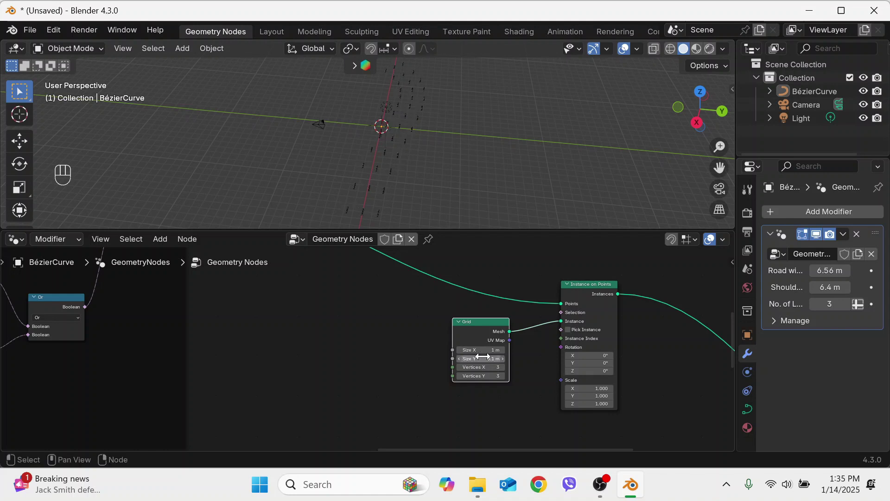
click(458, 366)
click(459, 375)
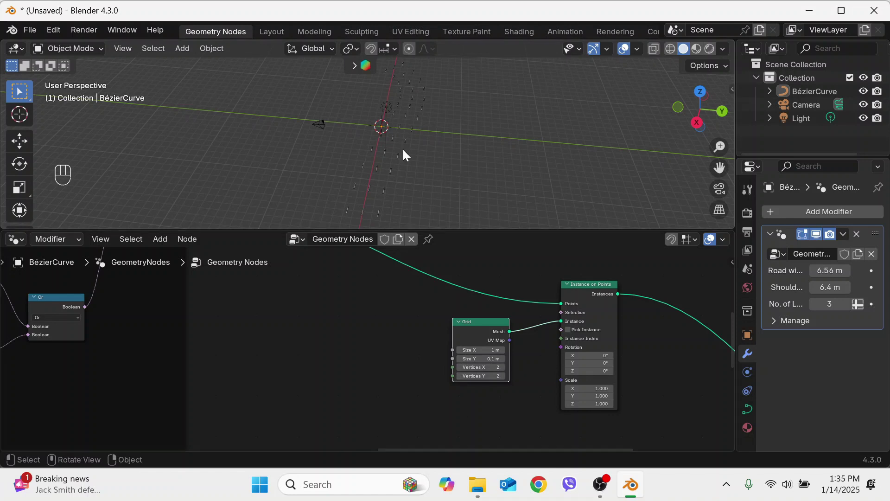
click(404, 134)
mouse_move(458, 135)
middle_down()
mouse_move(531, 163)
mouse_move(443, 138)
middle_up()
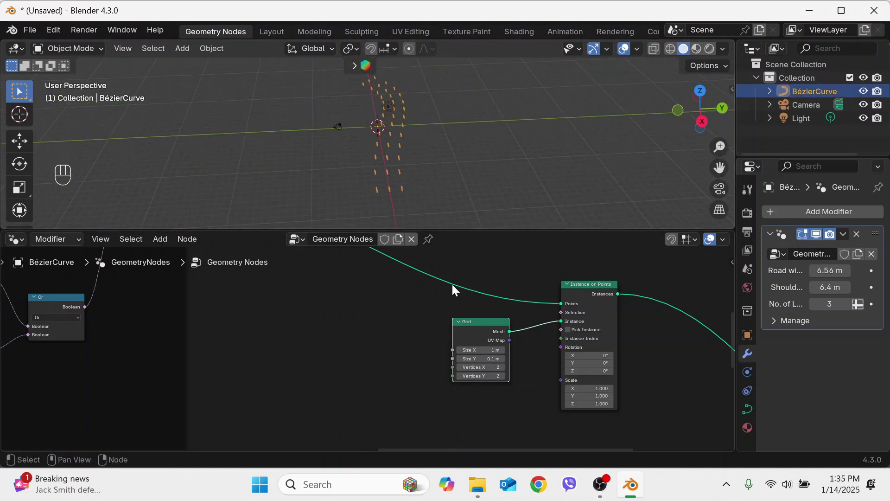
Insert a Resample Curve node on the link into Instance on Points' Points input
scroll(468, 327, down, 2)
middle_drag(385, 349, 430, 370)
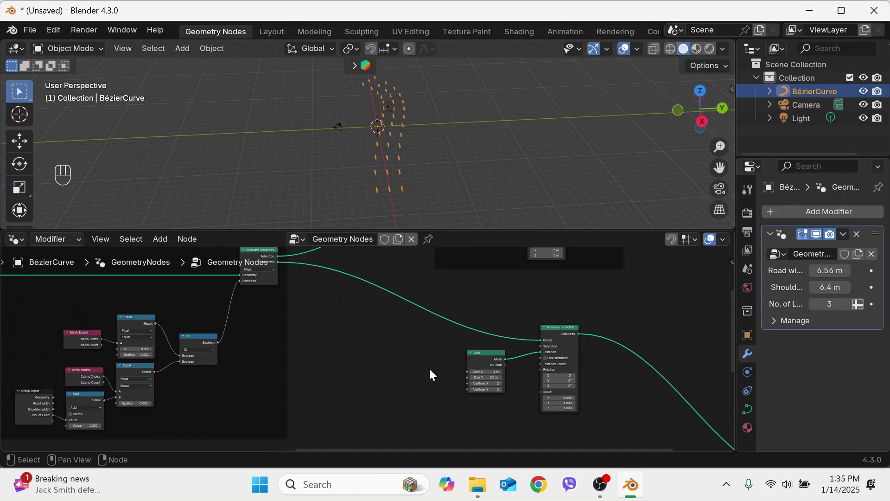
key(F3)
text(resa)
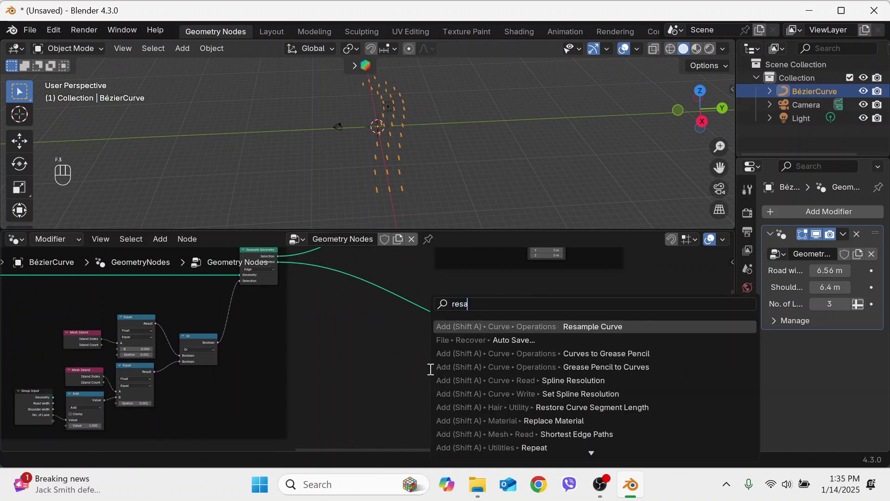
click(534, 326)
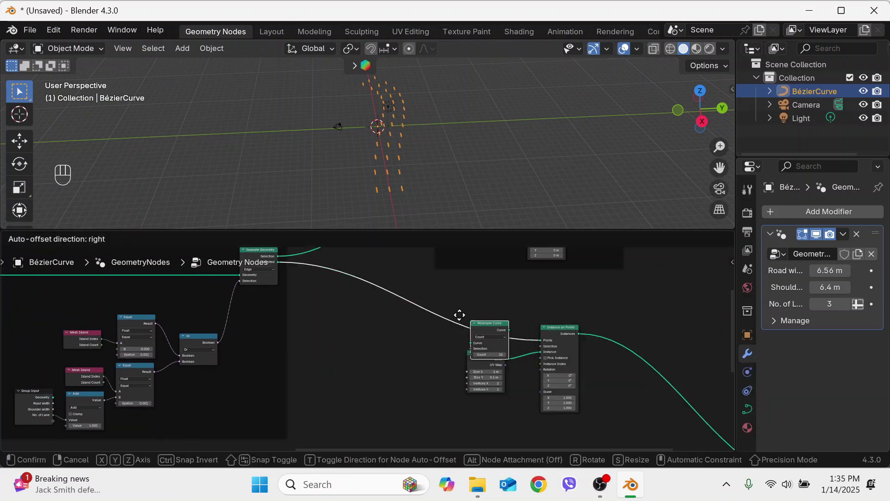
click(422, 326)
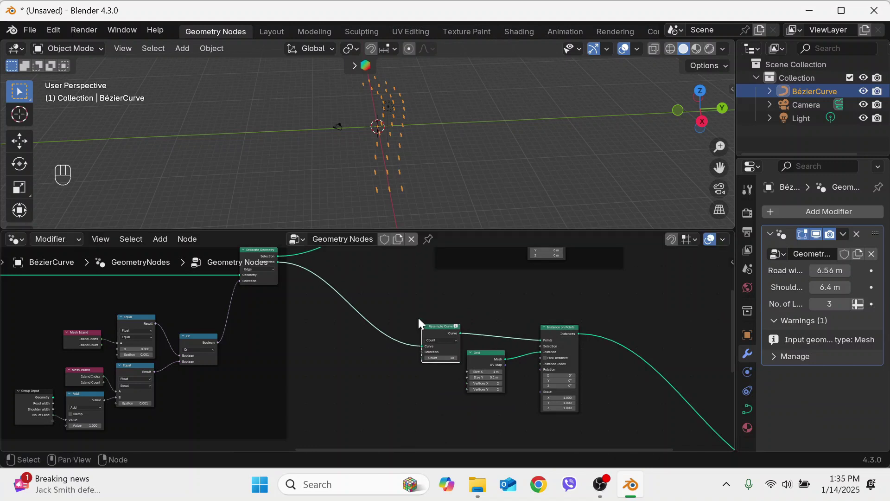
Insert a Mesh to Curve node between Separate Geometry and Resample Curve and line it up with its neighbour
key(F3)
text(mesh to curve)
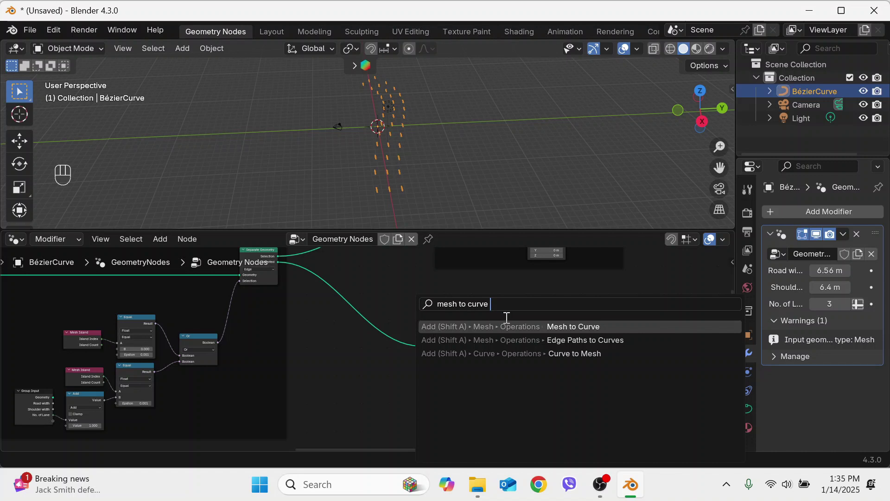
key(Return)
click(382, 324)
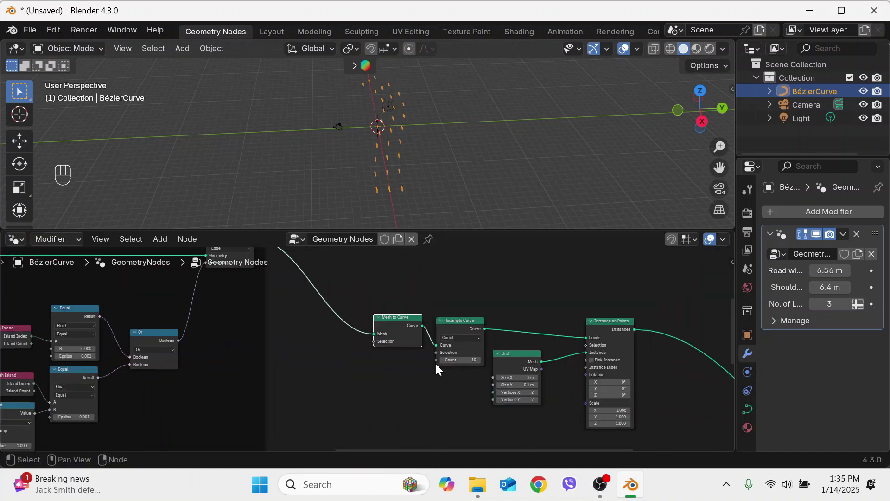
scroll(435, 362, up, 1)
drag(407, 318, 406, 326)
Switch Resample Curve to Length mode and set the length to 3 m
click(476, 337)
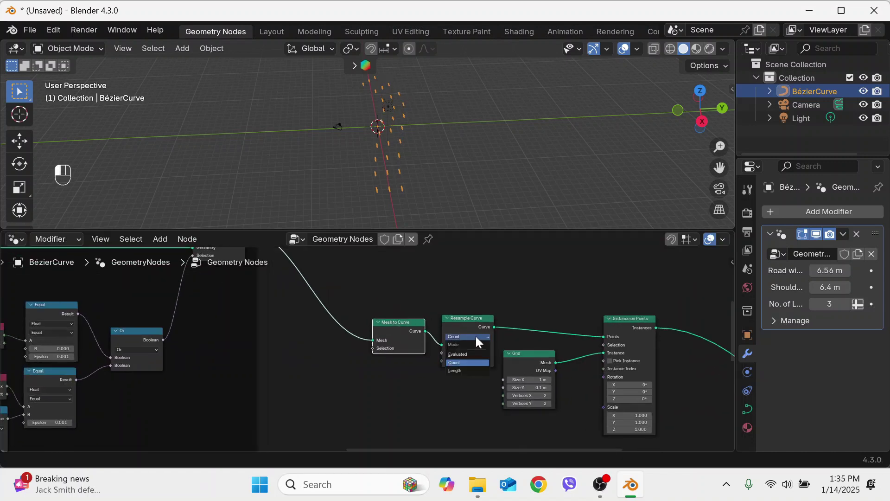
click(471, 371)
click(482, 362)
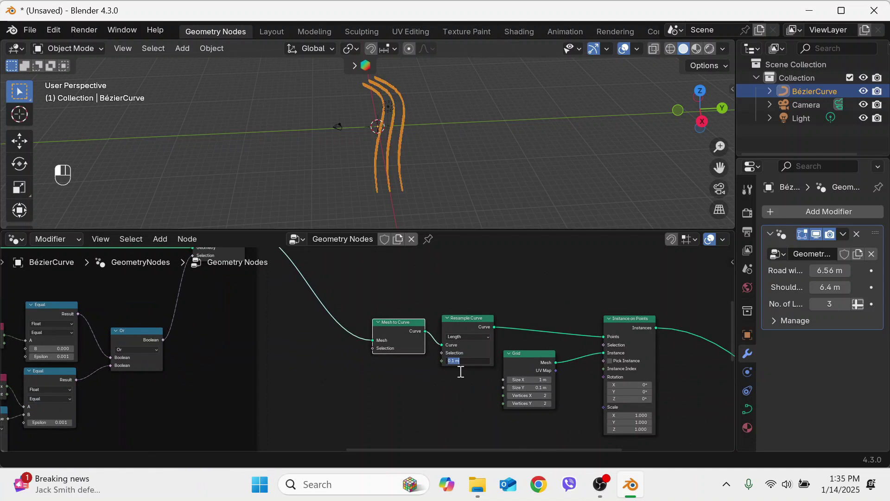
text(3)
key(Return)
Examine the spacing and direction of the dashes along the curve in the 3D view
click(417, 134)
middle_drag(417, 133, 437, 121)
click(422, 160)
mouse_move(458, 170)
middle_down()
mouse_move(463, 179)
mouse_move(444, 163)
middle_up()
mouse_move(445, 202)
middle_down()
mouse_move(429, 181)
mouse_move(438, 191)
middle_up()
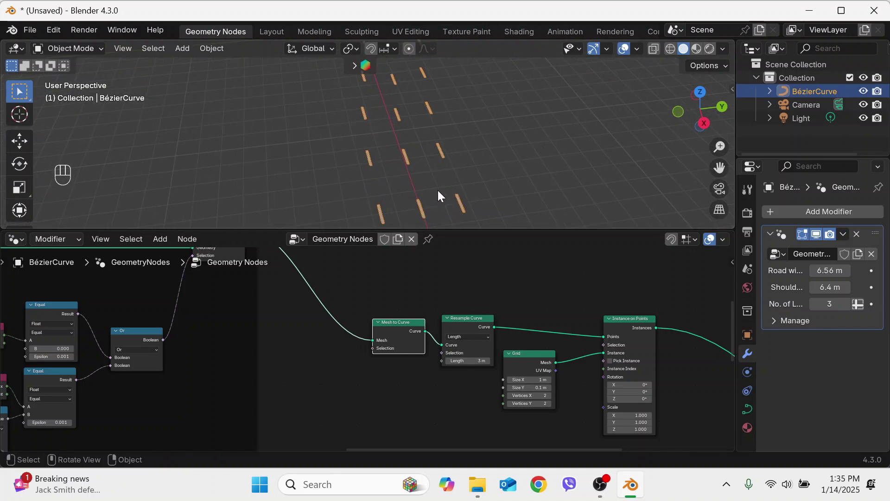
scroll(418, 139, down, 4)
shift+scroll(436, 190, up, 3)
shift+middle_drag(422, 117, 411, 121)
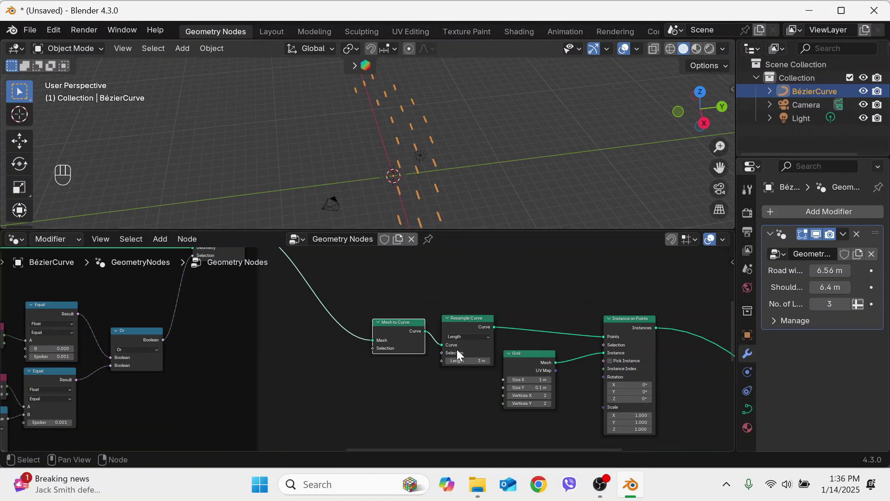
Move the Grid node slightly up, add an Align Rotation to Vector node below it and link its output to Instance on Points' Rotation
scroll(457, 349, down, 1)
drag(515, 355, 526, 345)
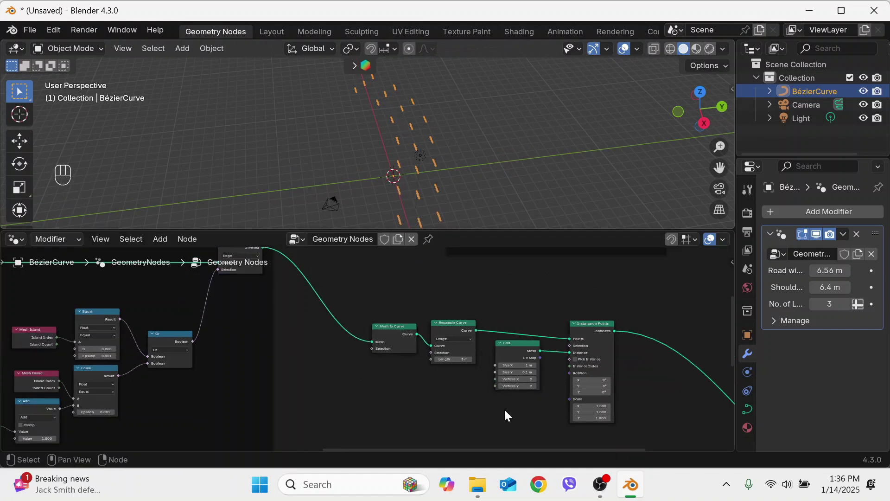
key(F3)
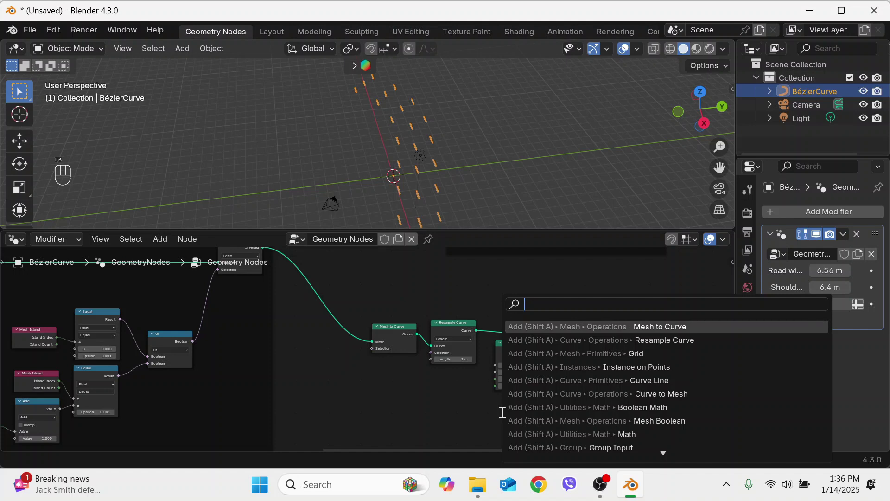
text(align)
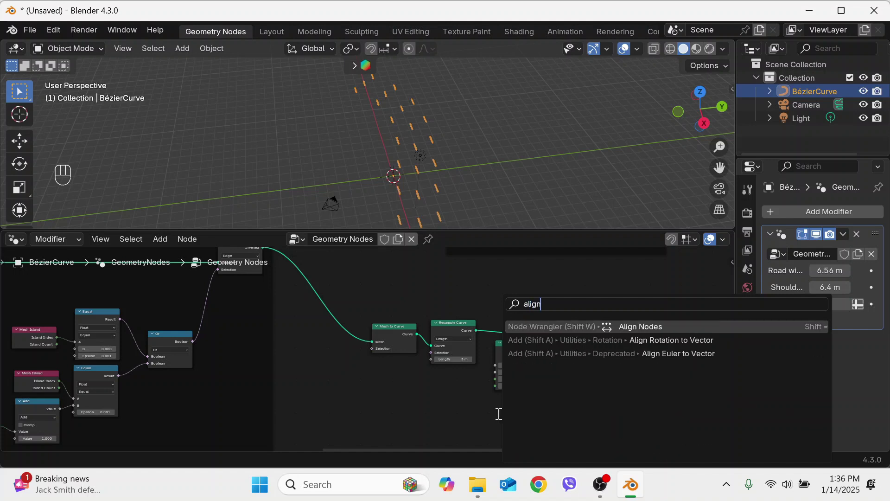
key(Down)
key(Down)
key(Up)
key(Return)
click(496, 404)
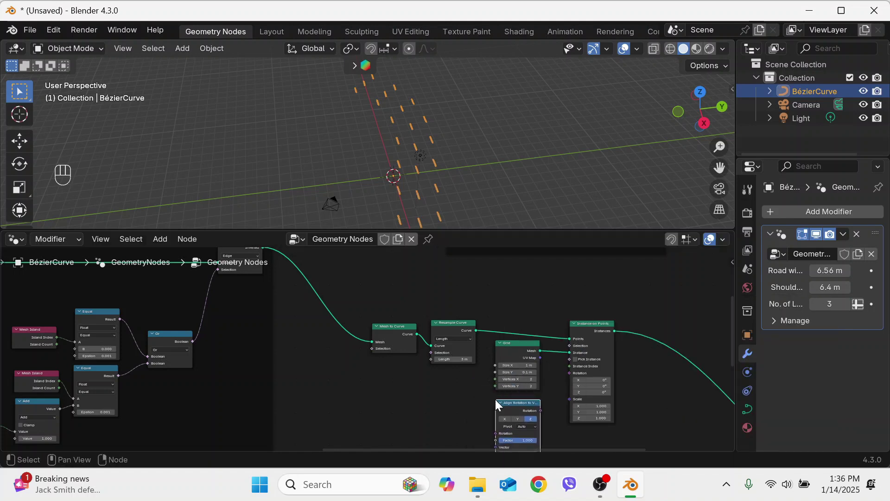
shift+scroll(549, 403, down, 1)
drag(541, 391, 571, 355)
shift+scroll(445, 384, down, 2)
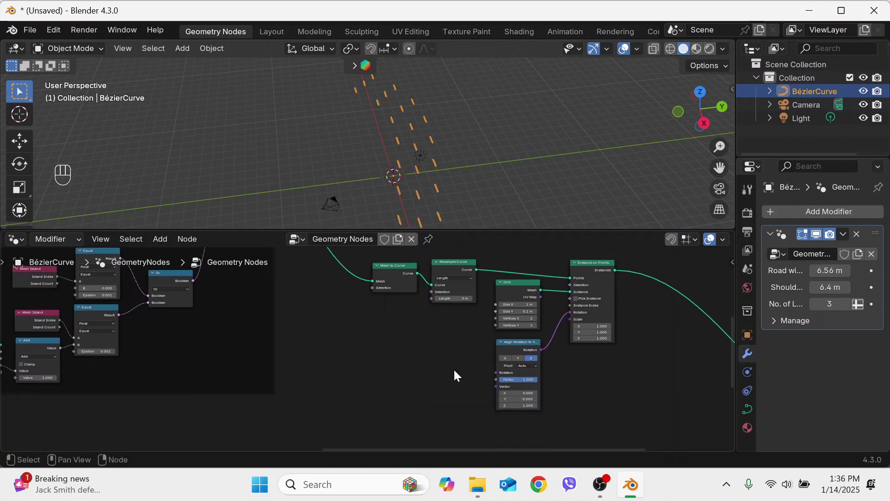
Add a Curve Tangent node, link it to Align Rotation to Vector's Vector input and set the alignment axis to X
key(F3)
text(curve tange)
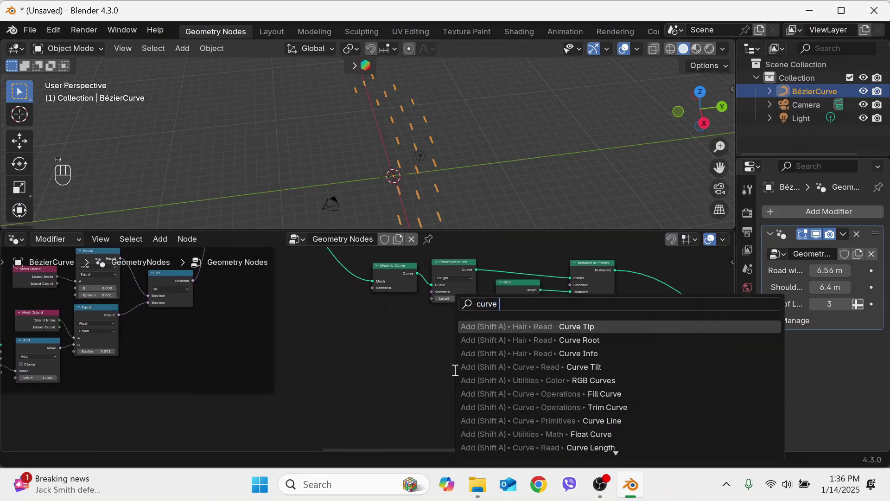
click(548, 327)
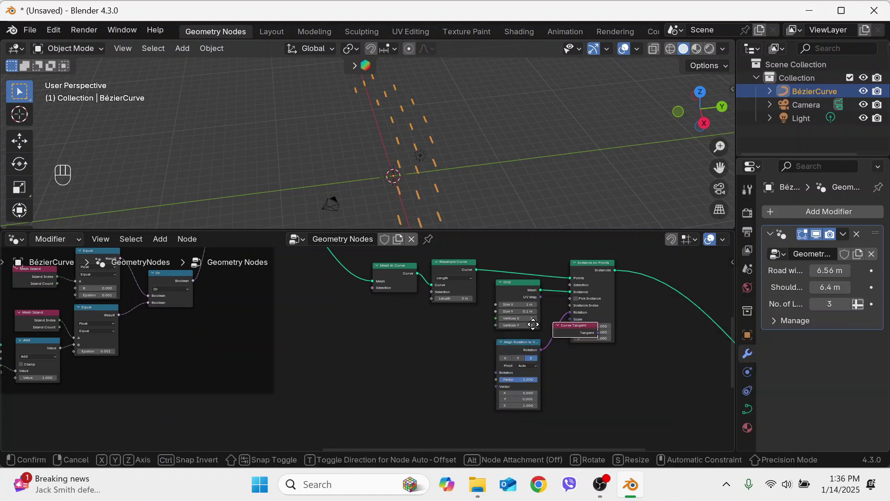
click(414, 358)
drag(460, 370, 497, 389)
click(506, 359)
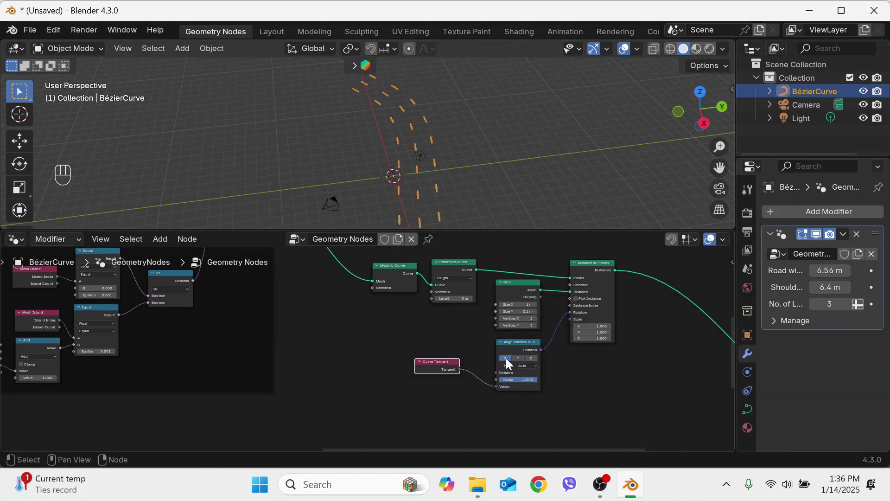
middle_drag(417, 158, 423, 126)
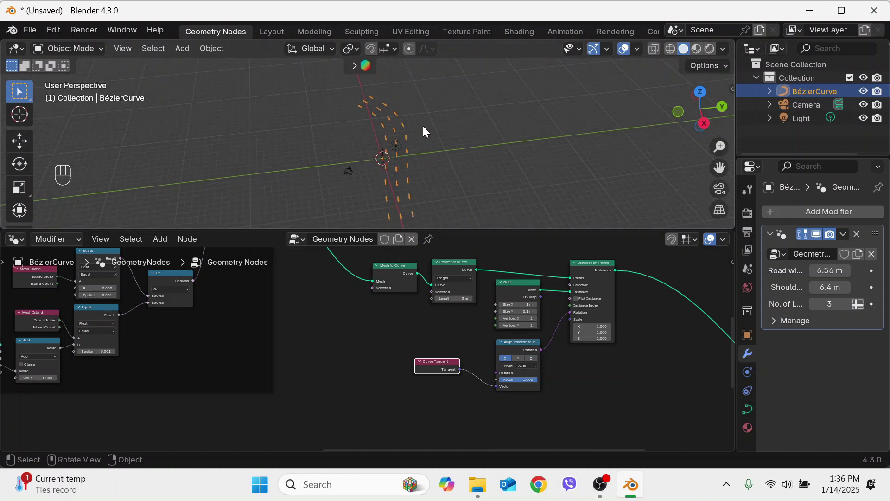
scroll(451, 375, down, 2)
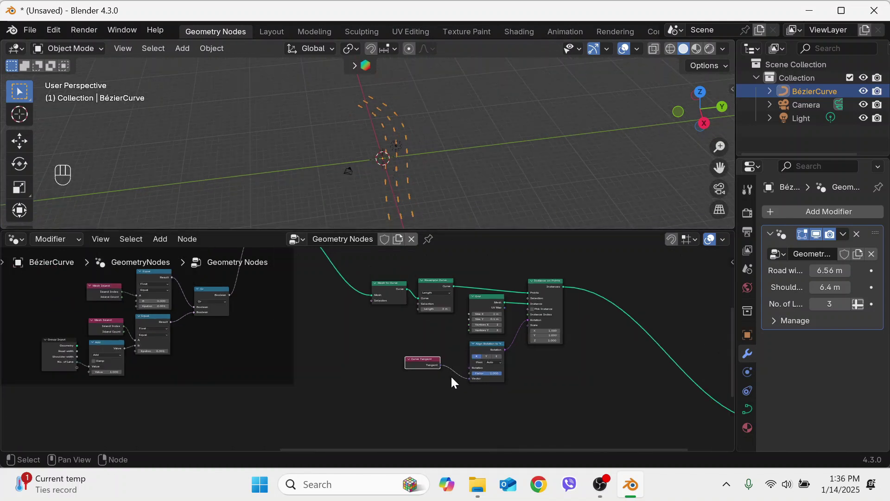
Enclose the nodes from Mesh to Curve through Instance on Points, including Curve Tangent, in a frame labelled "Dash line"
middle_drag(549, 360, 522, 392)
drag(538, 427, 341, 311)
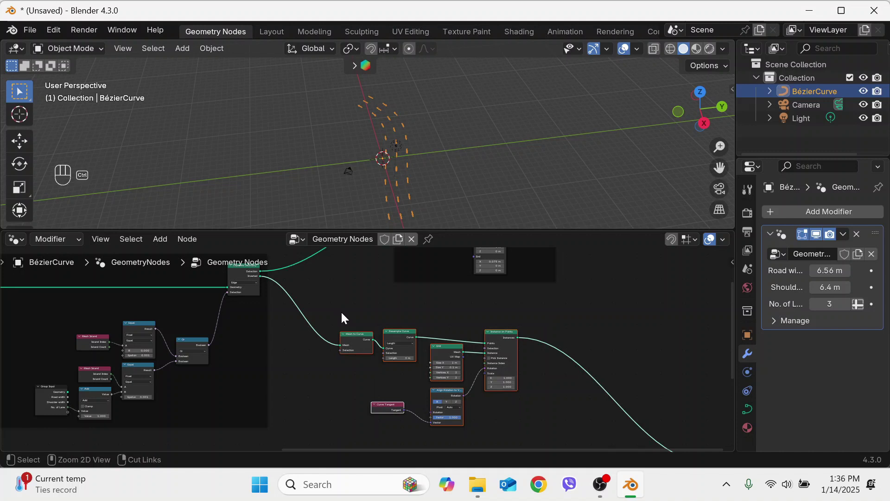
key(ctrl+j)
key(F2)
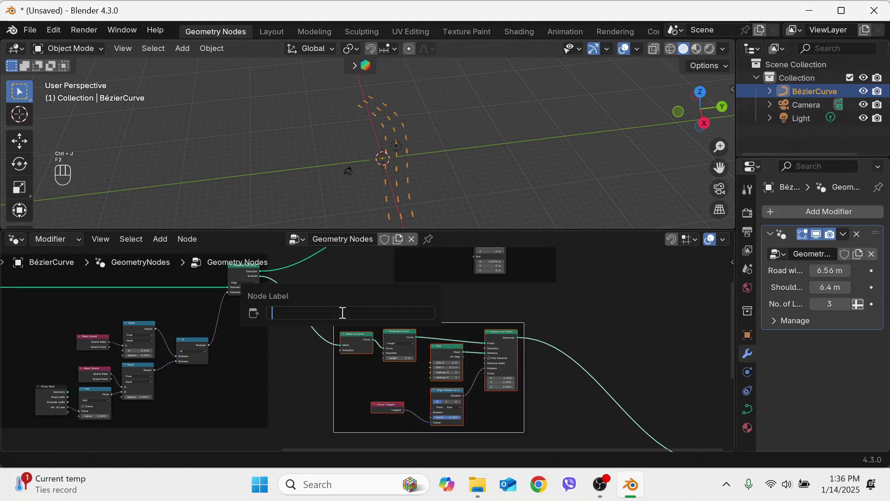
text(Dash line)
key(Return)
scroll(384, 304, down, 3)
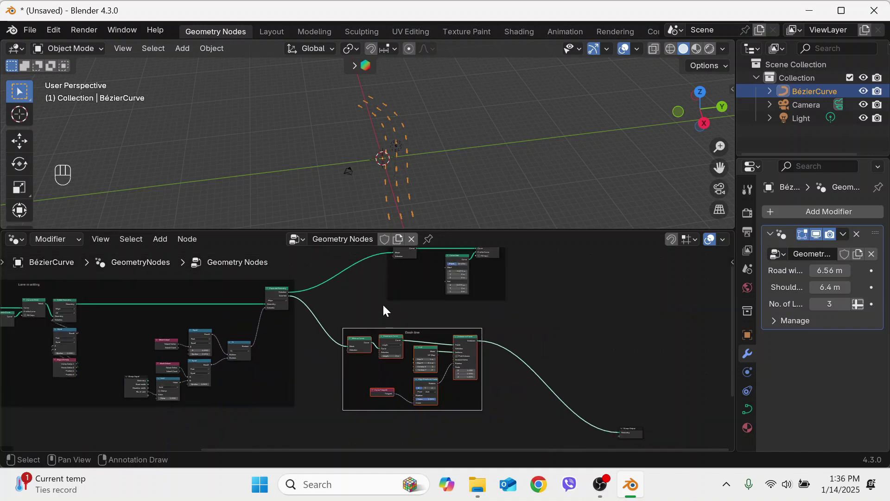
Reposition the Dash line frame, insert a Join Geometry node before Group Output and link the edge marking's Curve to Mesh output into it
key(g)
click(495, 385)
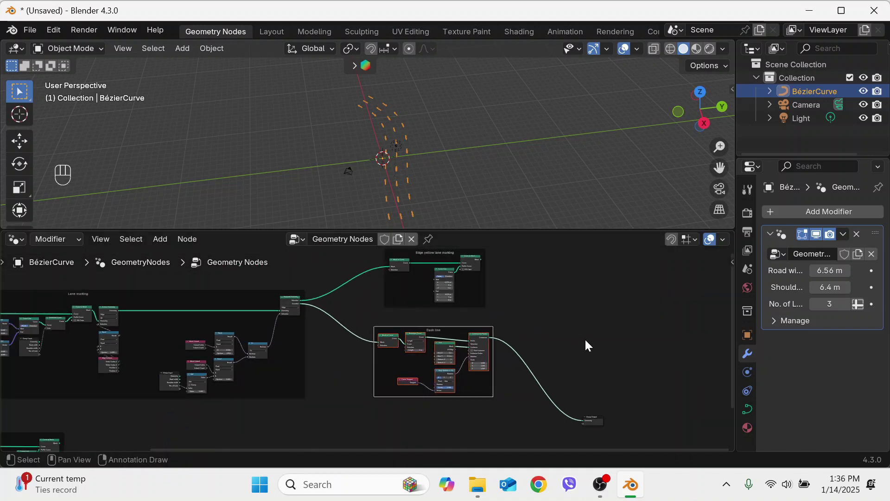
key(F3)
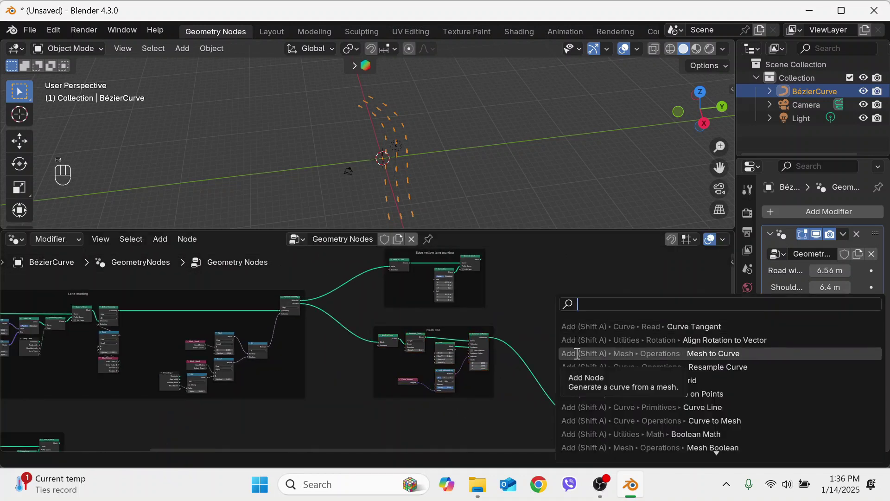
text(join)
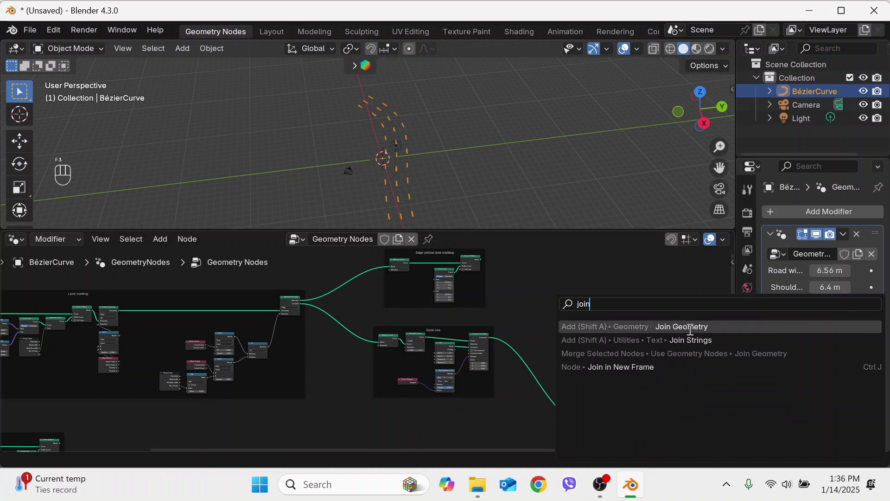
click(691, 330)
click(566, 409)
drag(592, 423, 592, 405)
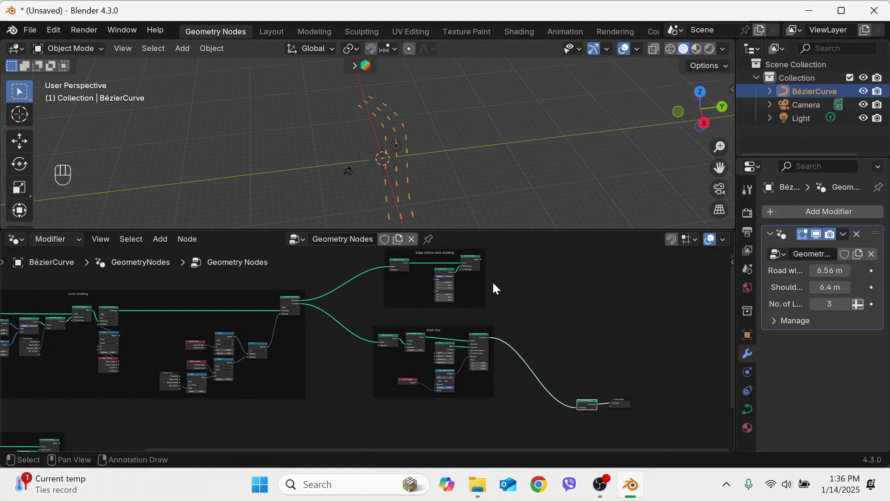
drag(481, 260, 571, 402)
Examine the combined edge lines and inner dashes along the road, including both road ends, in the 3D view
click(480, 108)
middle_drag(479, 108, 498, 180)
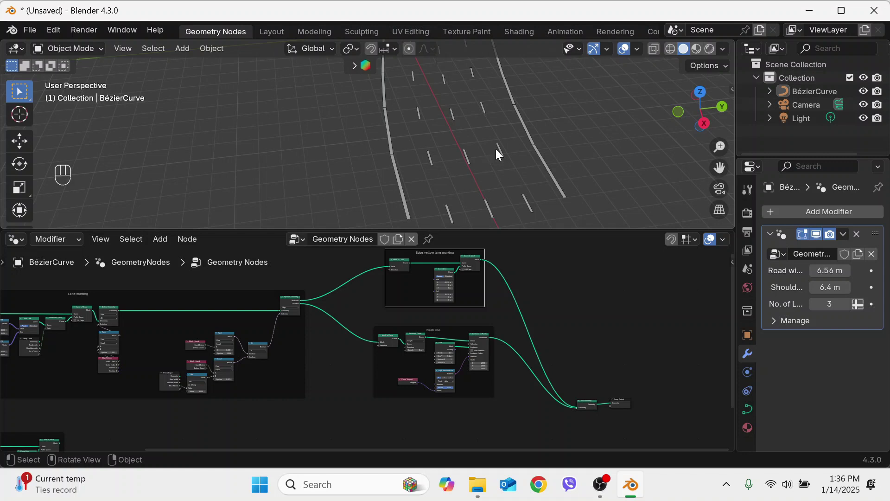
shift+middle_drag(533, 201, 535, 179)
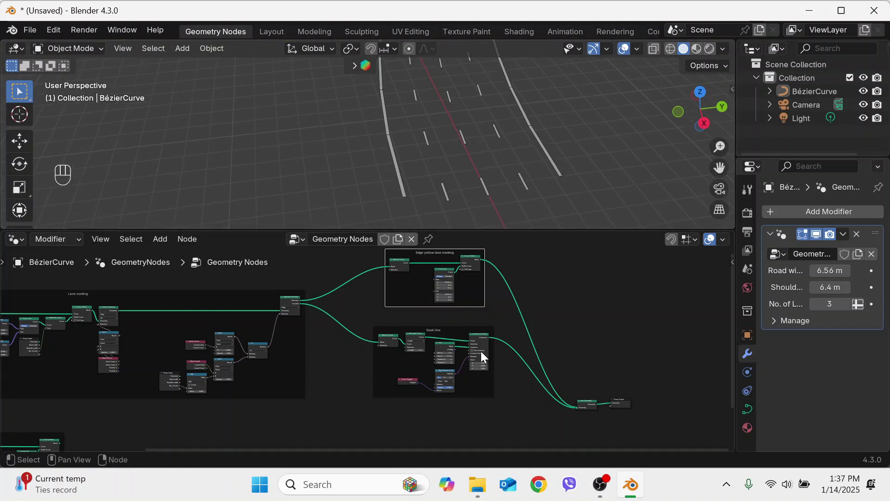
scroll(482, 355, up, 2)
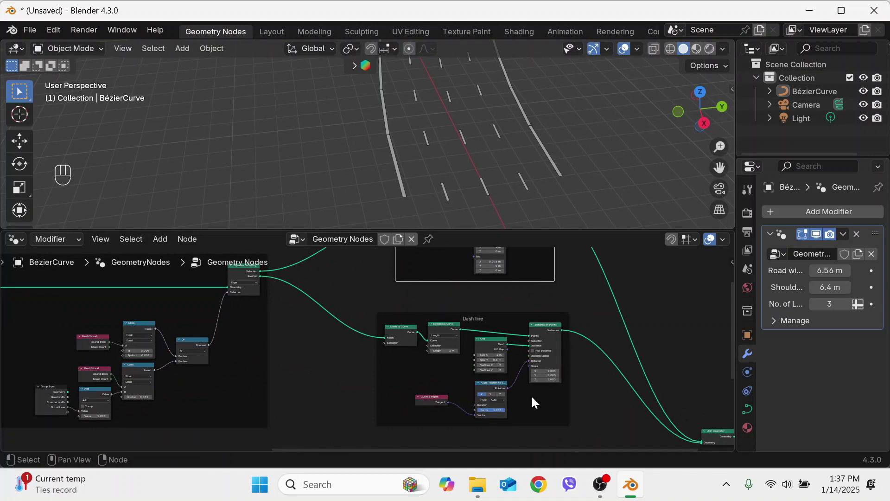
shift+middle_drag(522, 182, 578, 175)
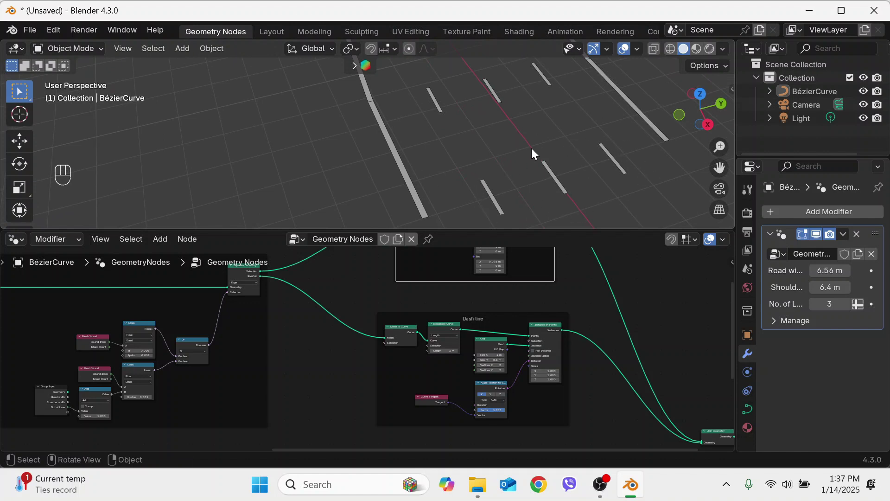
scroll(532, 148, down, 3)
shift+middle_drag(523, 179, 522, 122)
Add an Endpoint Selection node above Grid and link its Selection output to Instance on Points' Selection
scroll(508, 392, up, 2)
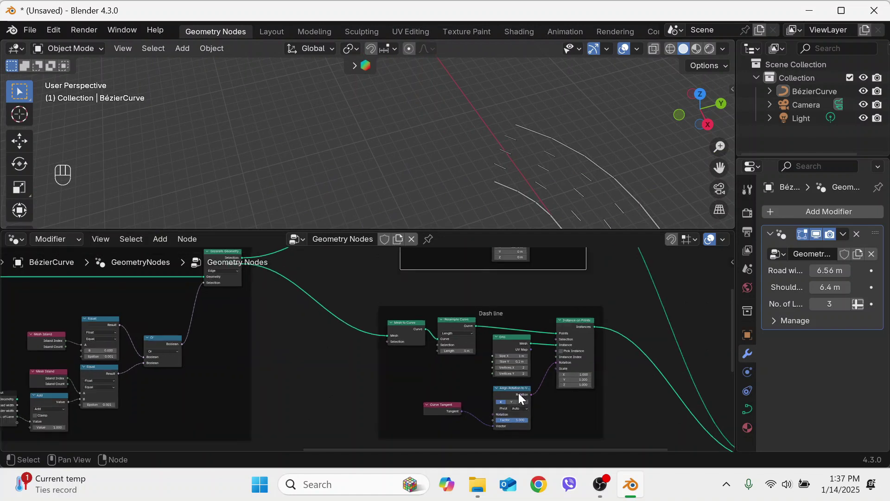
key(F3)
text(end)
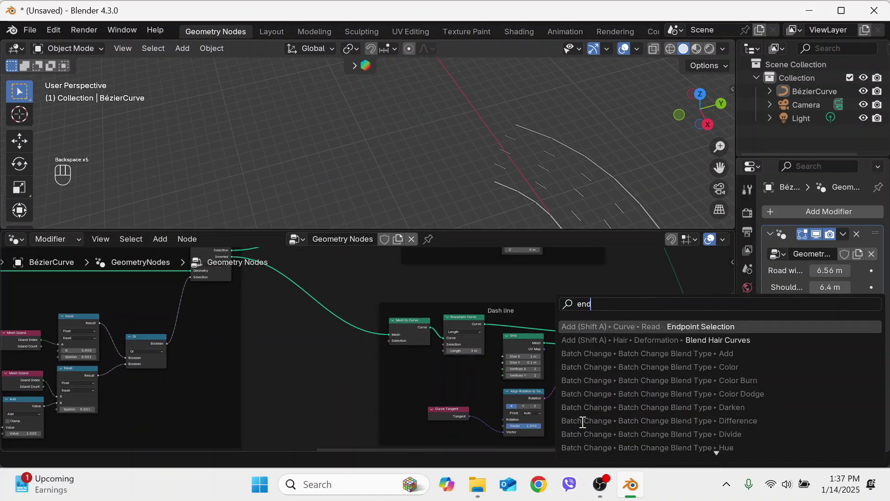
key(Return)
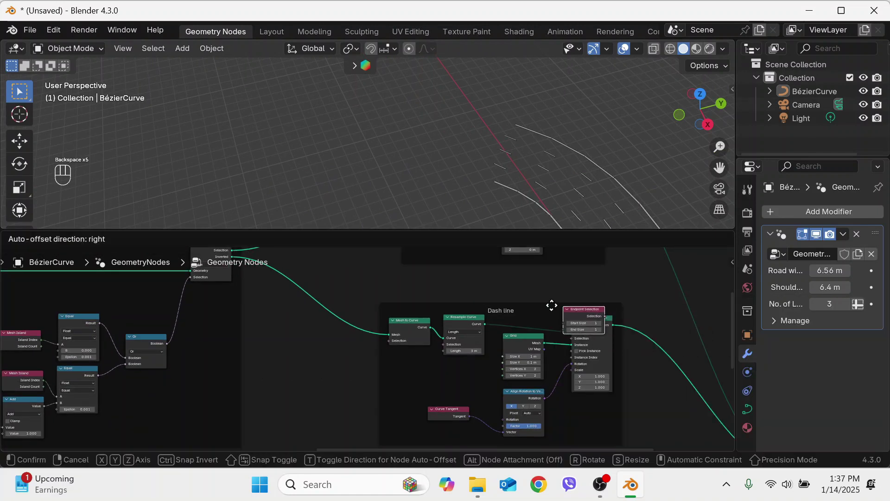
click(536, 304)
drag(555, 310, 572, 338)
click(576, 301)
Insert a Boolean Math node set to Not between Endpoint Selection and Instance on Points, and inspect the dashes at the road ends
key(F3)
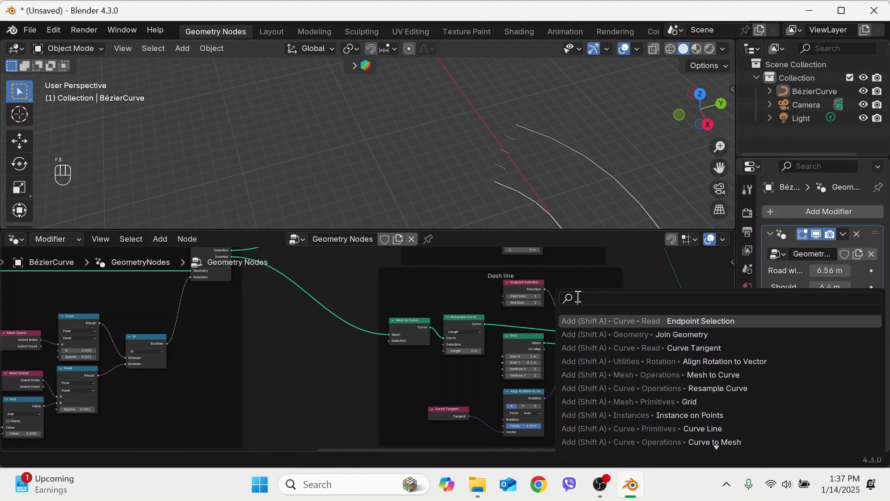
text(math)
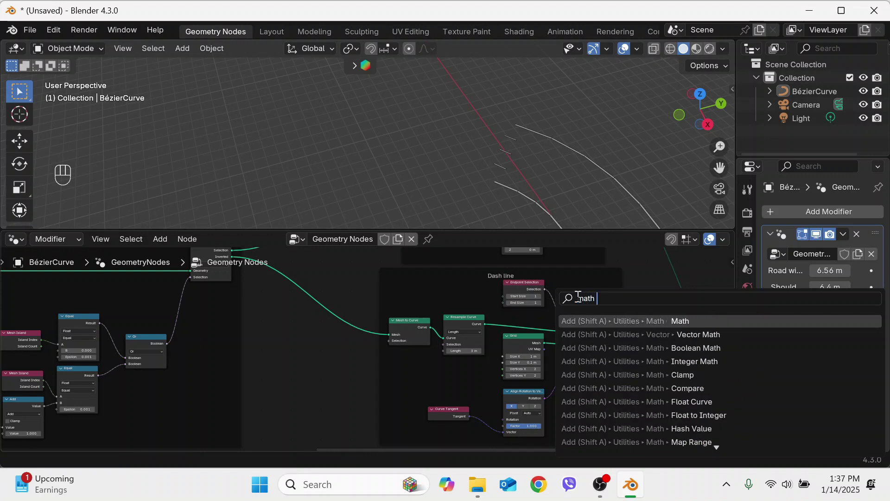
click(678, 348)
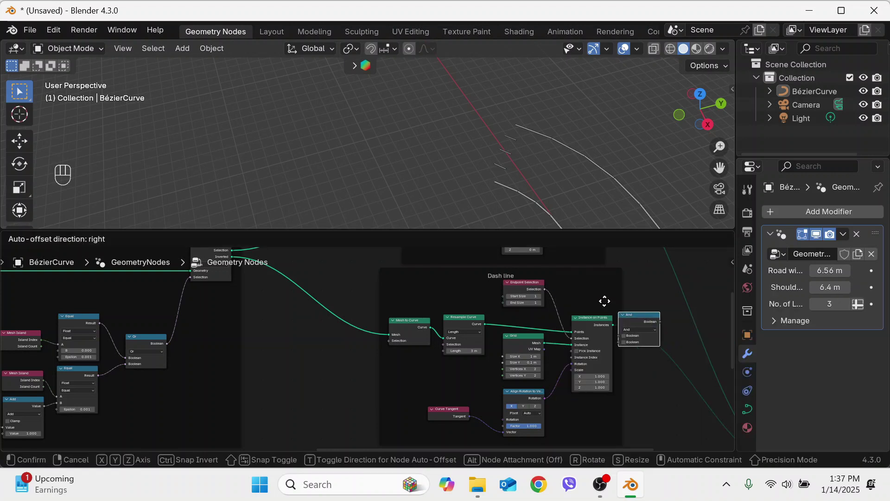
click(548, 281)
scroll(603, 289, up, 1)
click(616, 285)
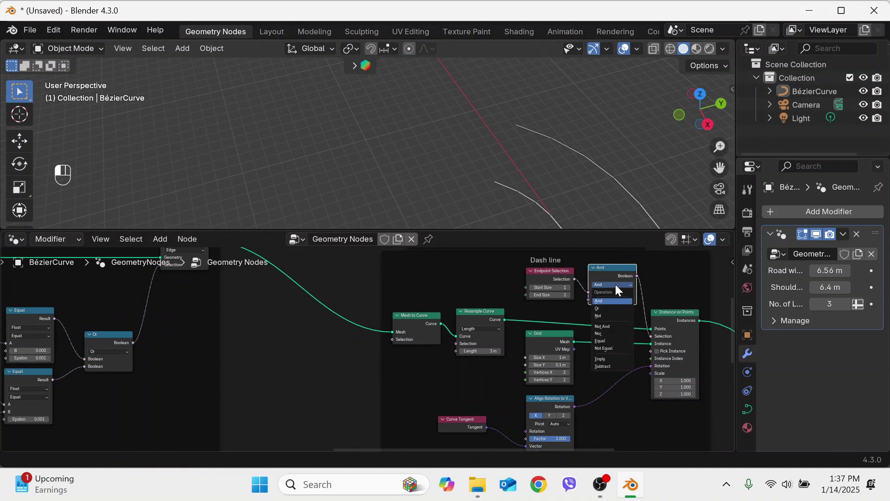
click(613, 316)
shift+middle_drag(566, 175, 555, 55)
click(536, 165)
click(582, 153)
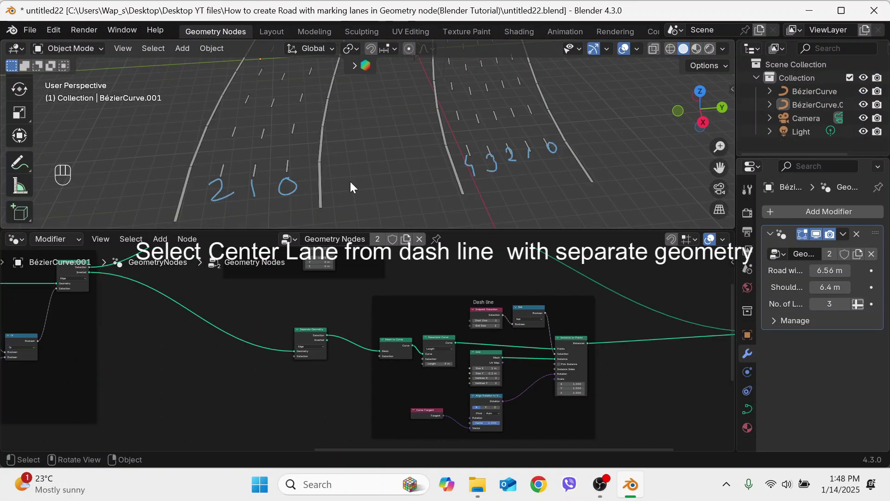
Preview the five-lane road's new Separate Geometry output in a Viewer and feed it the Island Index of an added Mesh Island node
click(320, 155)
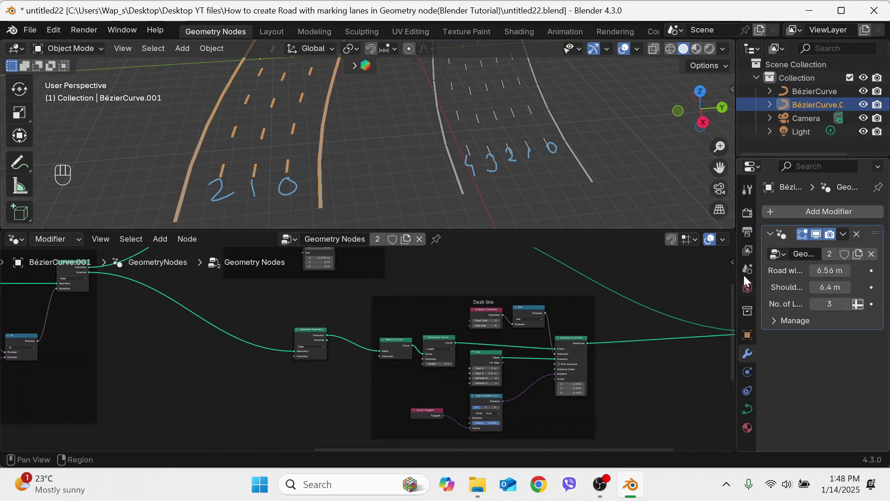
click(568, 159)
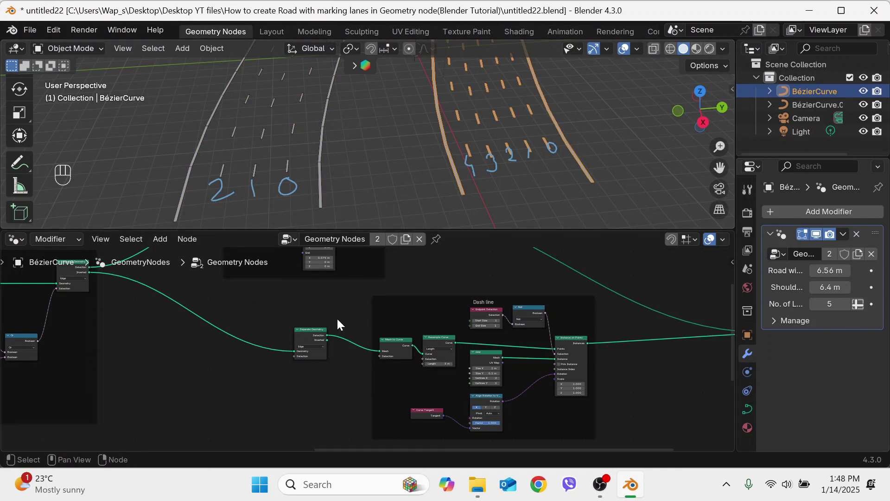
right_click(310, 330)
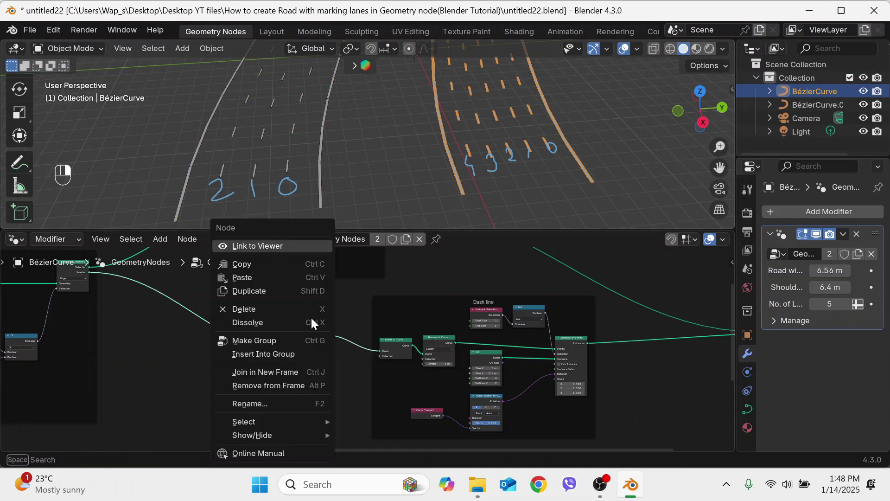
click(296, 246)
drag(348, 310, 362, 374)
key(F3)
text(i)
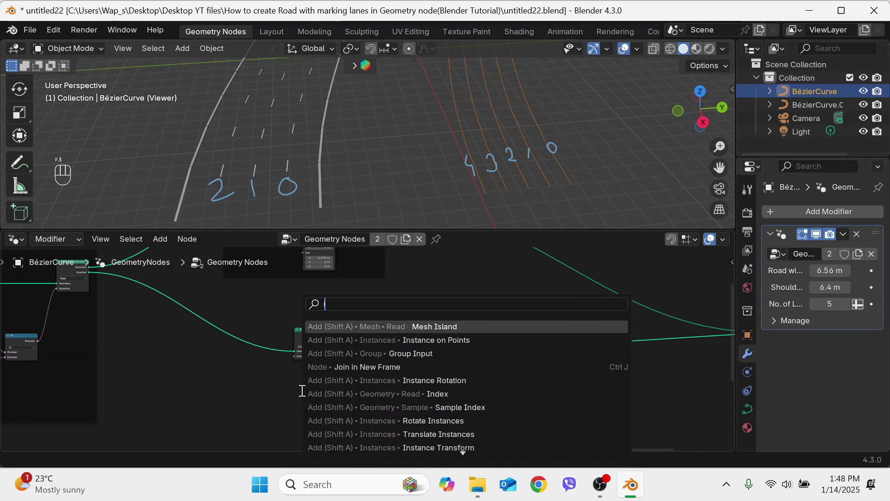
text(sland)
click(414, 327)
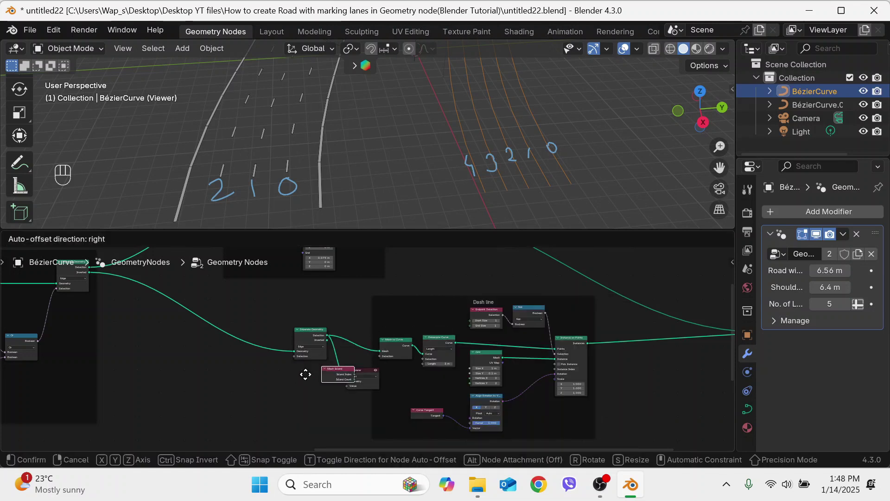
click(297, 383)
drag(331, 387, 349, 385)
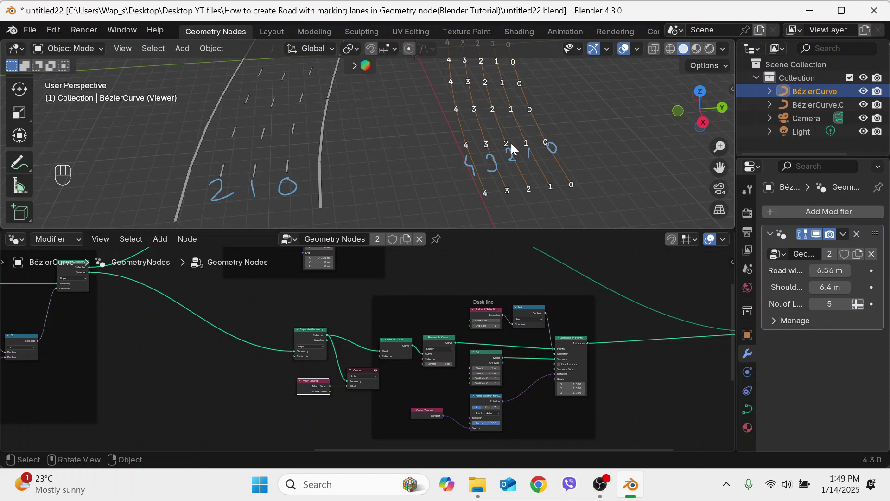
Check the island indices on the three-lane road, then delete the Viewer and Mesh Island nodes
click(319, 156)
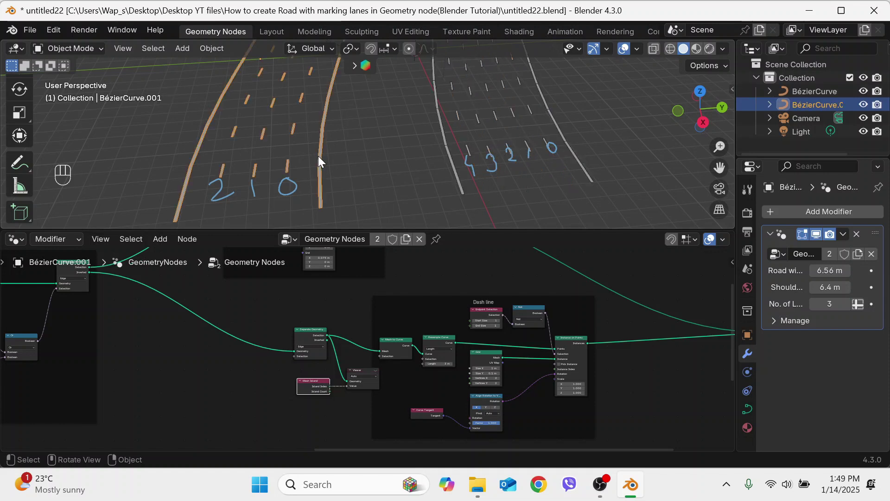
click(375, 369)
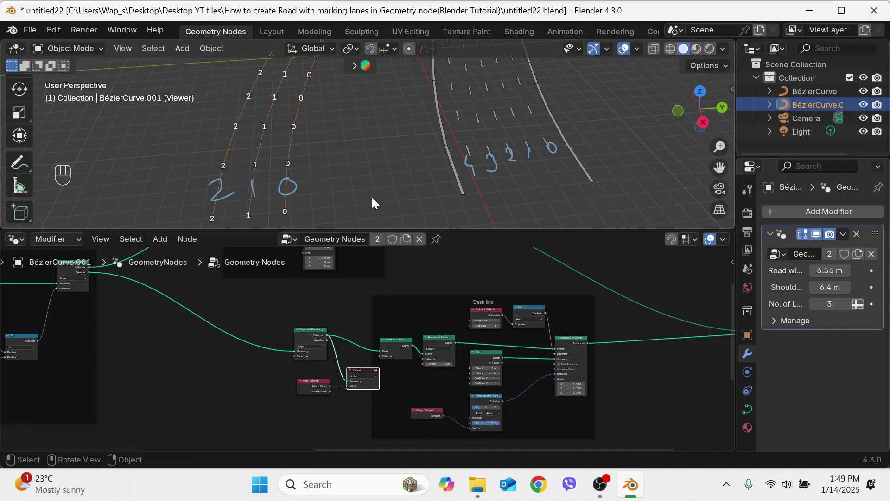
drag(352, 410, 310, 369)
key(x)
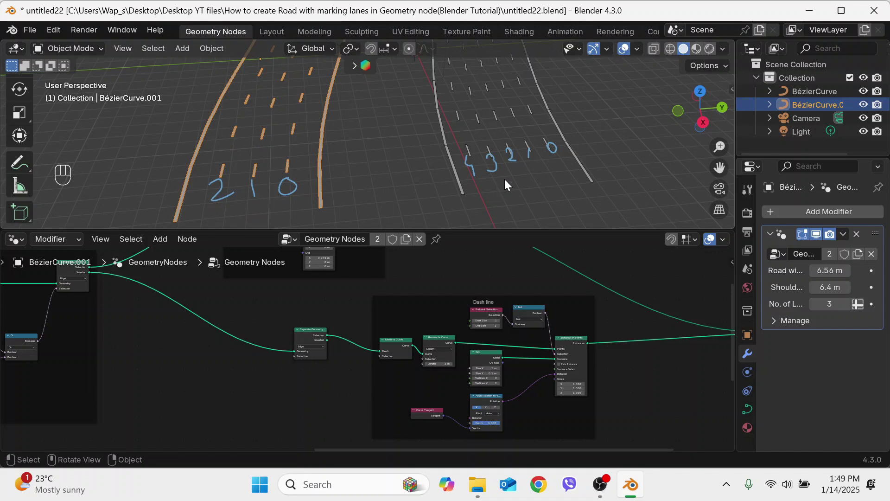
Annotate a line along the three-lane road's middle dashes and circle the middle index on both roads, 1 and 2
click(25, 163)
mouse_move(275, 95)
mouse_down()
mouse_move(244, 184)
mouse_move(251, 198)
mouse_move(267, 186)
mouse_move(251, 170)
mouse_move(253, 201)
mouse_up()
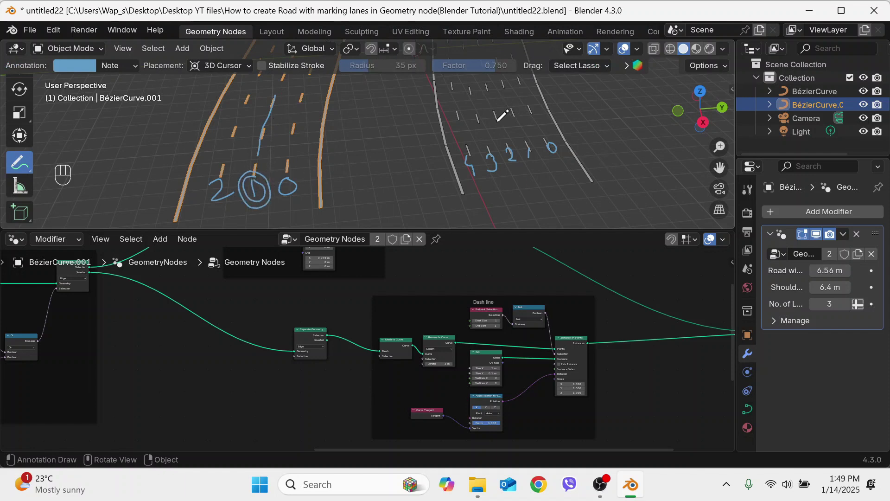
mouse_move(510, 147)
mouse_down()
mouse_move(504, 158)
mouse_move(521, 154)
mouse_move(515, 135)
mouse_move(500, 139)
mouse_move(510, 169)
mouse_move(523, 149)
mouse_up()
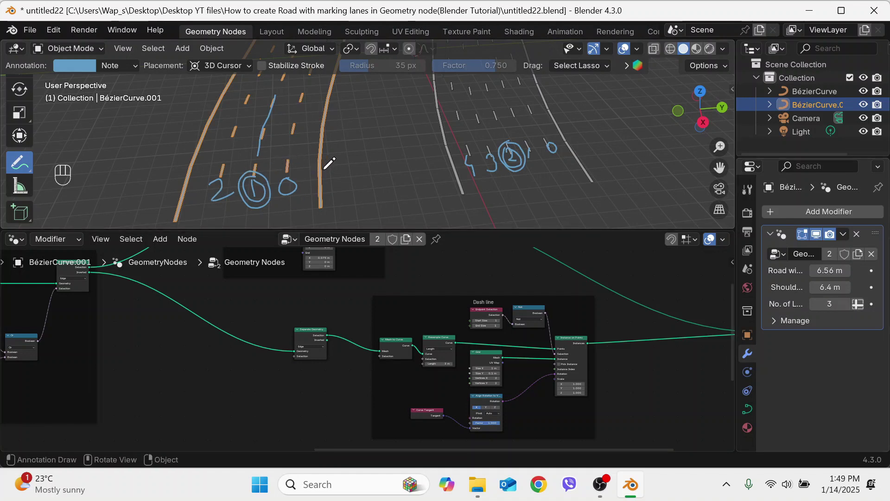
Annotate the middle-index calculations: 3-1=2/2=1 beside the three-lane road and 5-1=4/2=2 beneath the five-lane road
mouse_move(326, 167)
mouse_down()
mouse_move(334, 185)
mouse_move(346, 174)
mouse_move(350, 182)
mouse_move(358, 170)
mouse_move(352, 179)
mouse_move(363, 178)
mouse_move(372, 161)
mouse_move(373, 181)
mouse_move(387, 178)
mouse_move(380, 204)
mouse_move(401, 182)
mouse_up()
drag(392, 189, 410, 185)
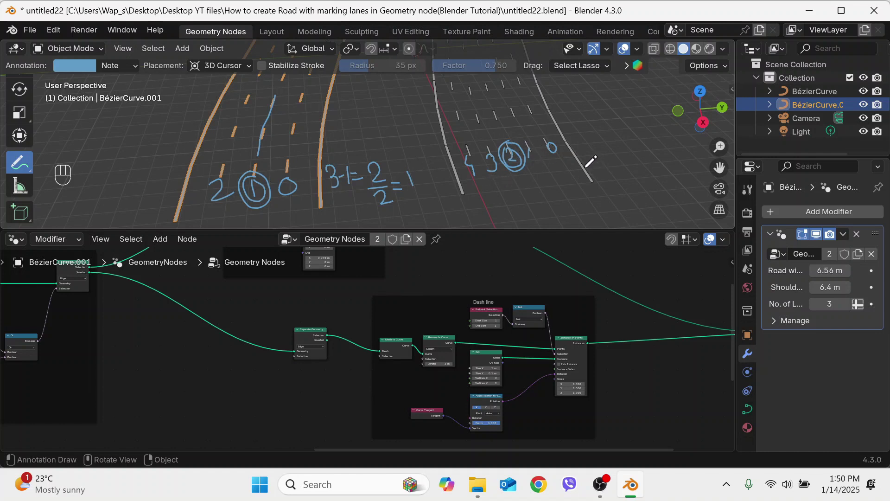
key(w)
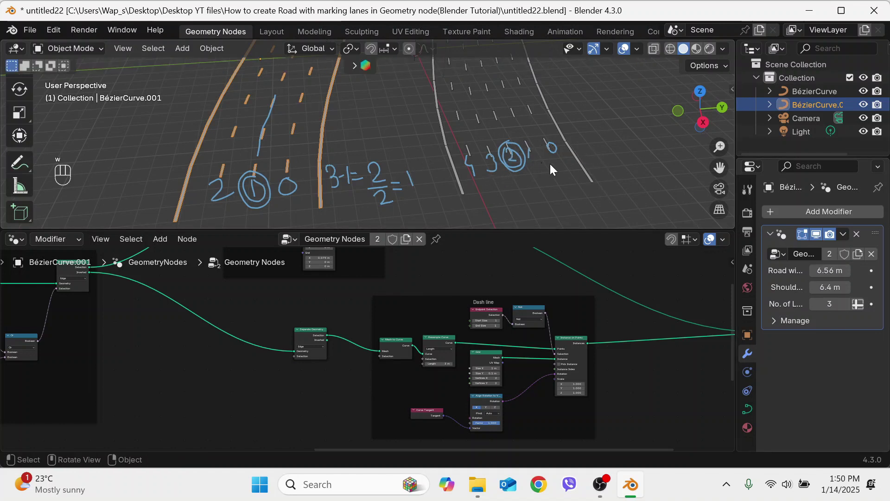
click(578, 160)
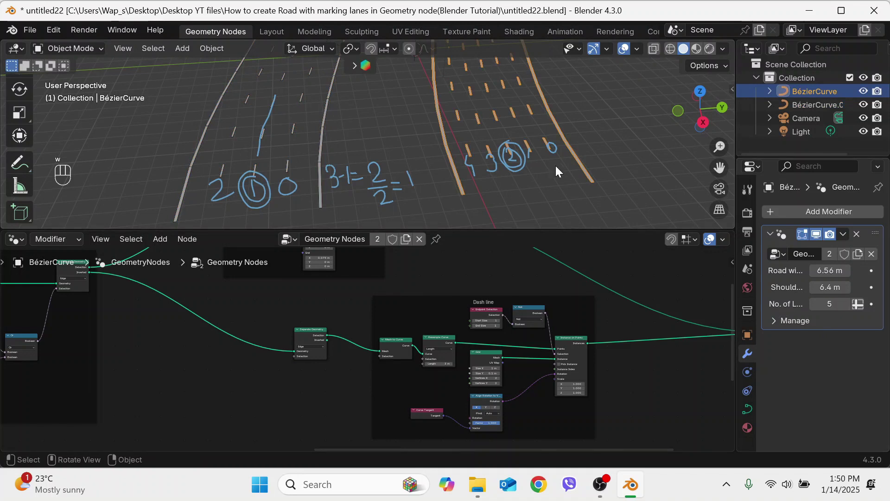
key(w)
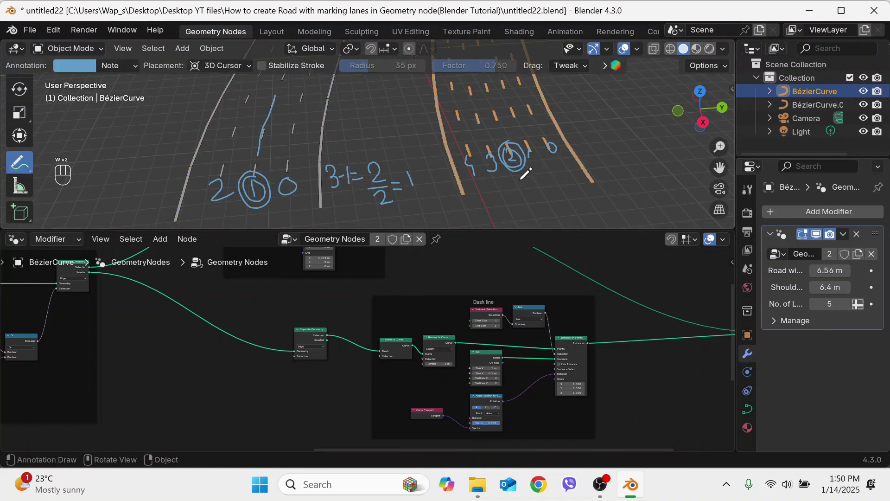
mouse_move(512, 178)
mouse_down()
mouse_move(499, 196)
mouse_move(529, 186)
mouse_move(537, 199)
mouse_move(555, 186)
mouse_move(584, 186)
mouse_move(579, 207)
mouse_move(588, 209)
mouse_move(603, 195)
mouse_up()
drag(613, 186, 642, 203)
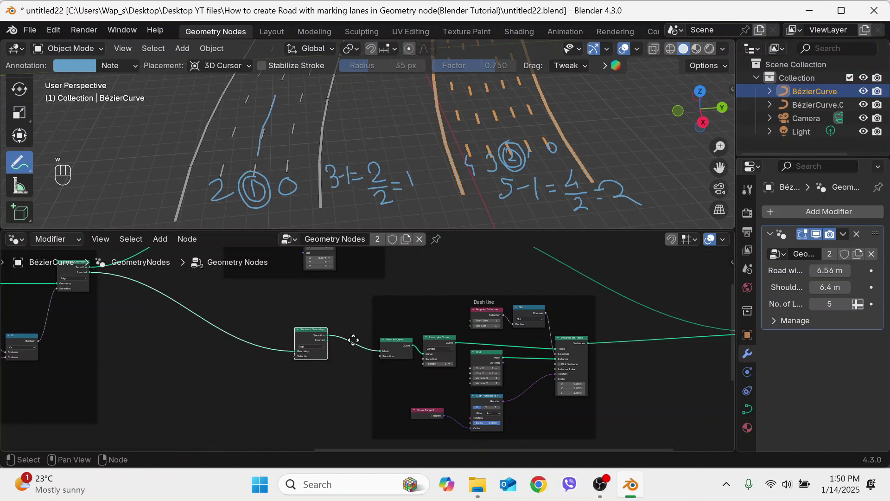
Add a Compare node to the node tree, just below the Separate Geometry node that precedes the Dash line frame
middle_drag(354, 342, 492, 338)
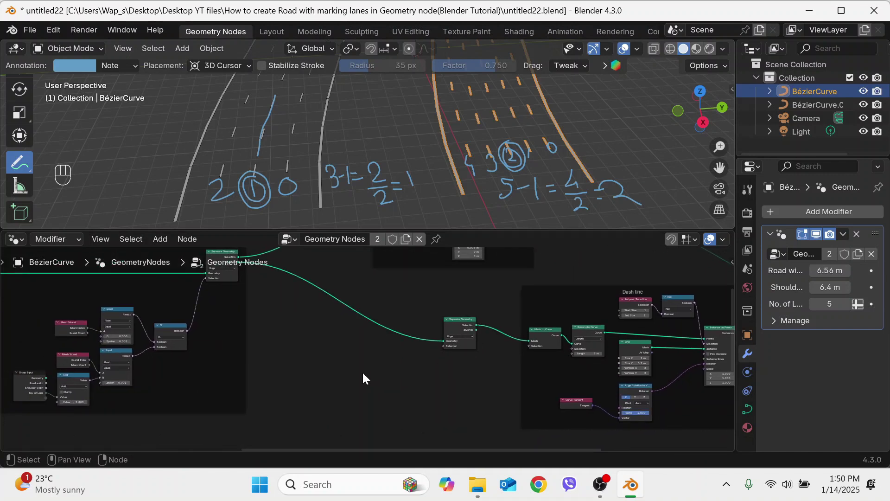
key(F3)
text(compare)
key(Down)
key(Up)
key(Return)
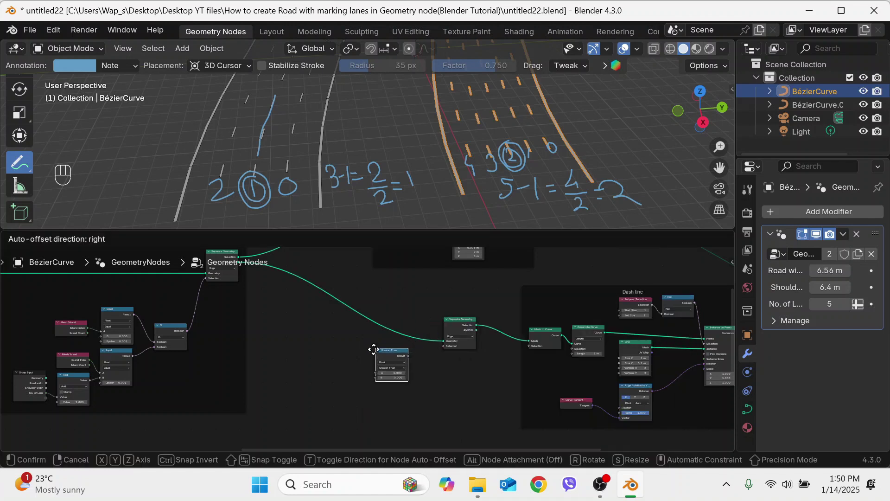
click(397, 354)
scroll(399, 353, up, 2)
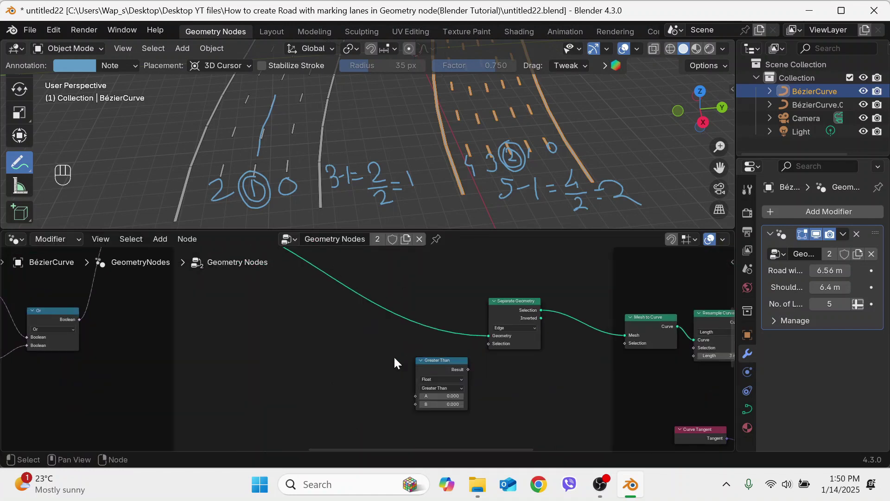
Add a Mesh Island node and place it beside the Compare node below Separate Geometry
key(F3)
text(mesh)
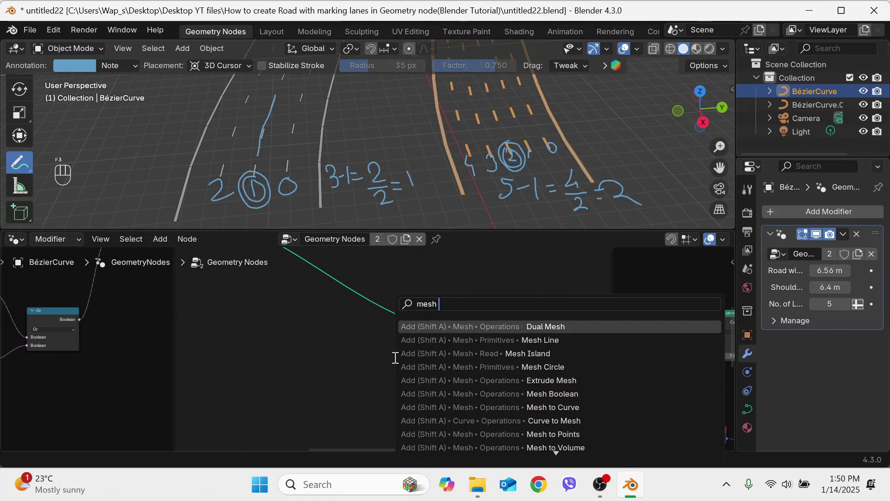
key(Down)
key(Down)
key(Return)
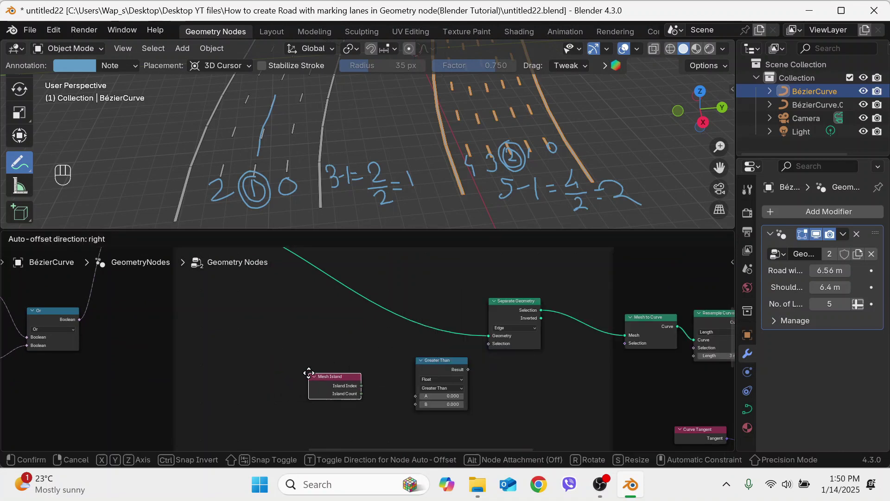
click(308, 373)
middle_drag(401, 376, 435, 334)
drag(376, 346, 309, 366)
click(347, 392)
Add a Math node below the Mesh Island and Compare nodes, with a Group Input node beside it
key(F3)
text(math)
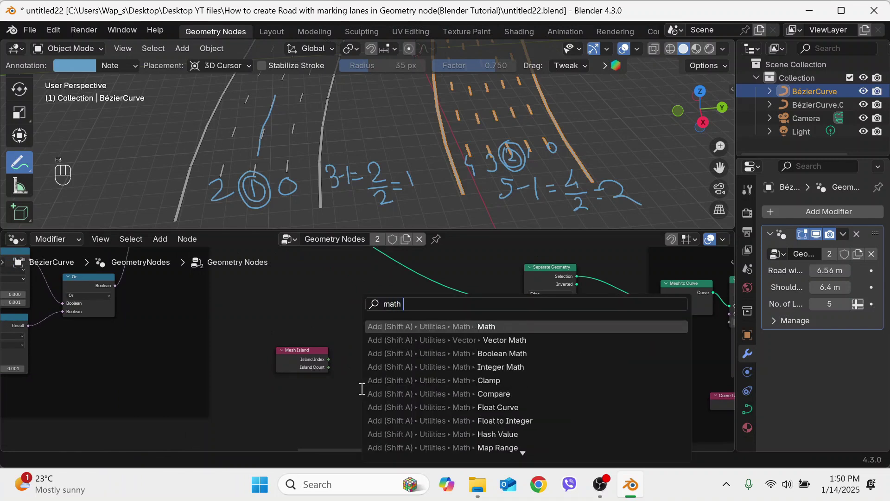
click(459, 328)
click(351, 367)
click(350, 339)
key(F3)
text(inpu)
click(419, 330)
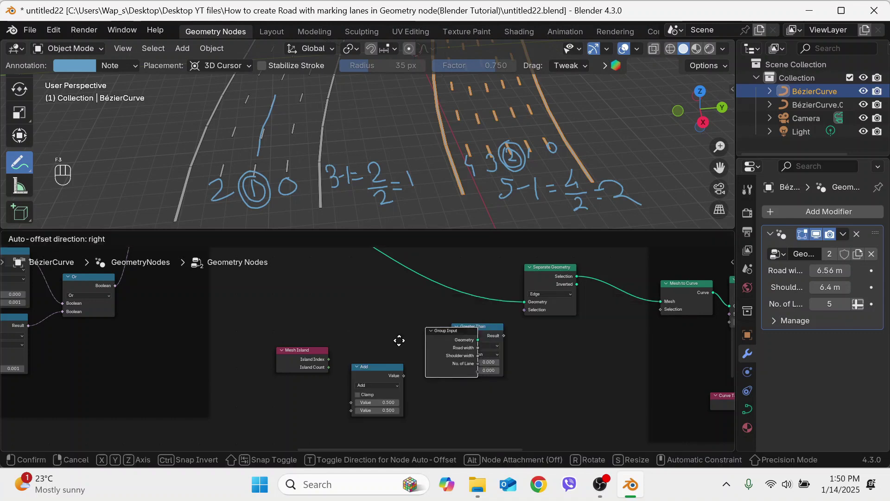
click(257, 389)
Connect the Mesh Island's Island Index to the Compare node's A input and set the comparison to Equal
drag(301, 364, 449, 362)
click(475, 355)
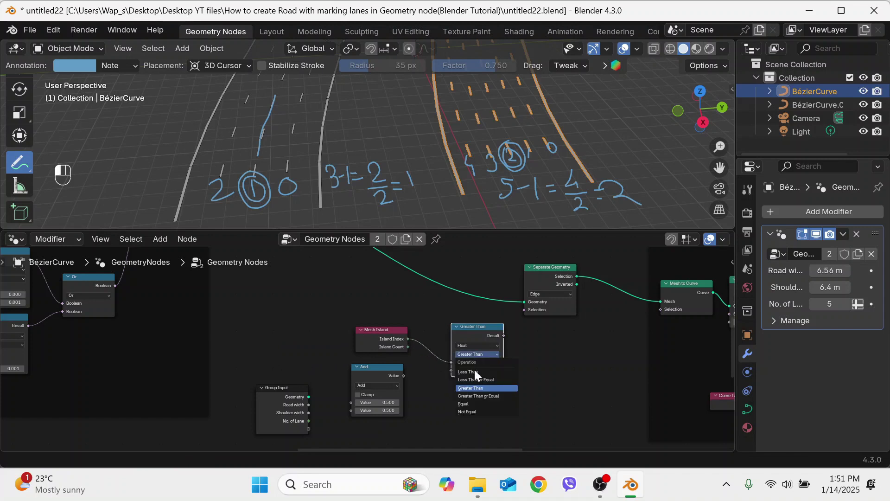
click(474, 404)
Feed No. of Lane into the Math node, set it to Subtract and use 1.000 as the second value
drag(382, 371, 388, 382)
drag(299, 427, 359, 412)
drag(374, 380, 336, 377)
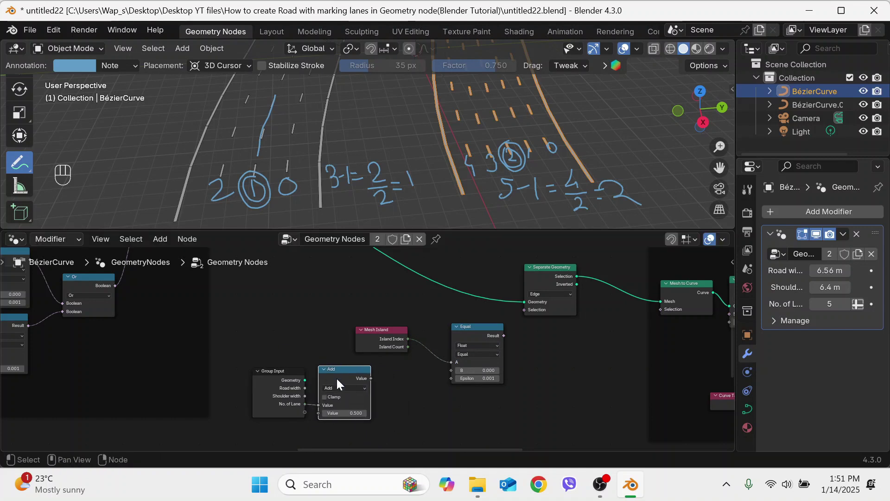
click(339, 389)
click(344, 305)
drag(348, 413, 405, 414)
click(405, 414)
Add a second Math node after Subtract, set to Divide with a second value of 2
key(F3)
text(math)
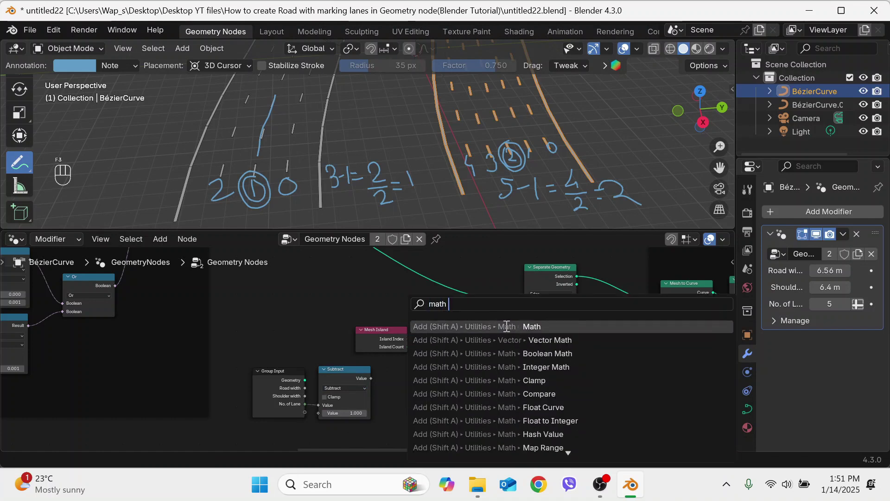
key(Return)
click(404, 394)
click(404, 388)
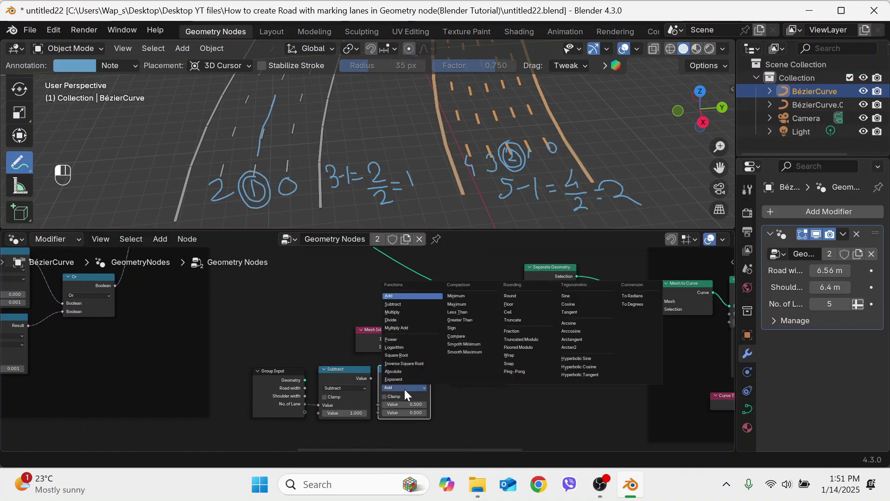
click(408, 318)
click(410, 411)
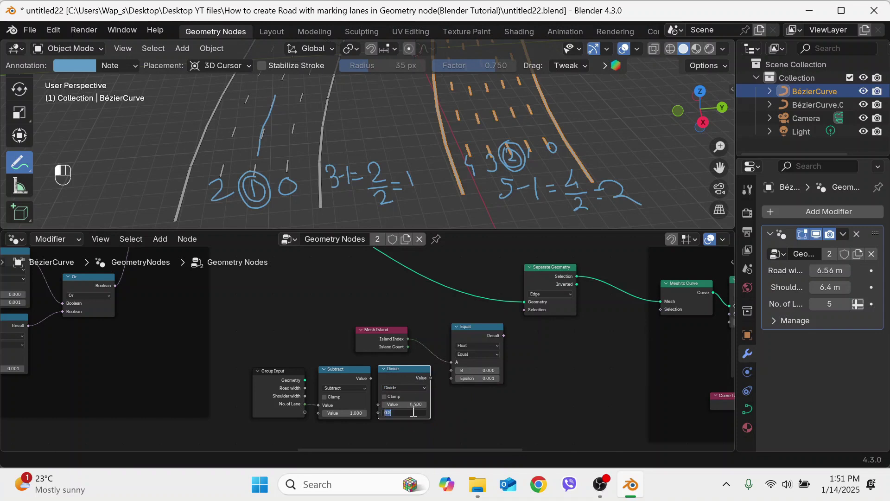
text(2)
key(Return)
Link Subtract through Divide into the Compare node's B input, and its Result into the Separate Geometry Selection
drag(371, 378, 378, 404)
drag(430, 378, 451, 370)
middle_drag(514, 357, 483, 391)
drag(466, 369, 482, 349)
Erase all handwritten annotations around both roads with the Annotate Eraser and return to the selection tool
drag(518, 149, 513, 155)
key(w)
scroll(500, 166, down, 2)
middle_drag(580, 171, 548, 174)
middle_drag(419, 143, 477, 142)
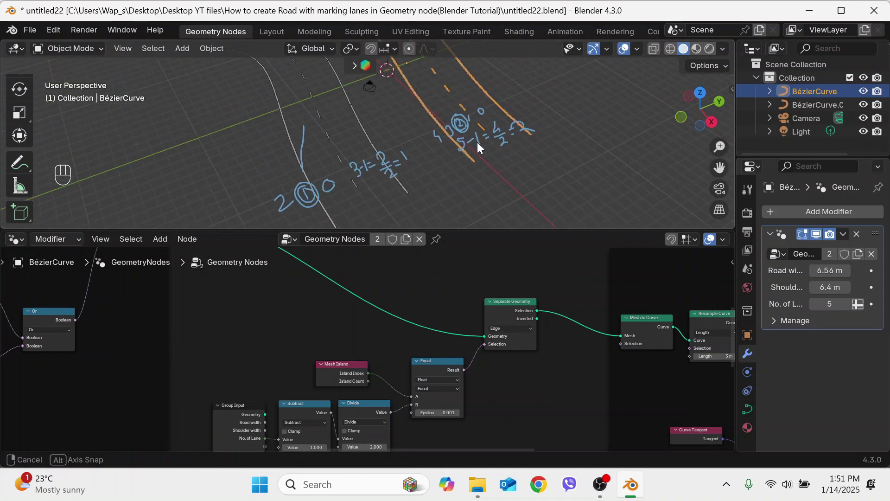
click(29, 173)
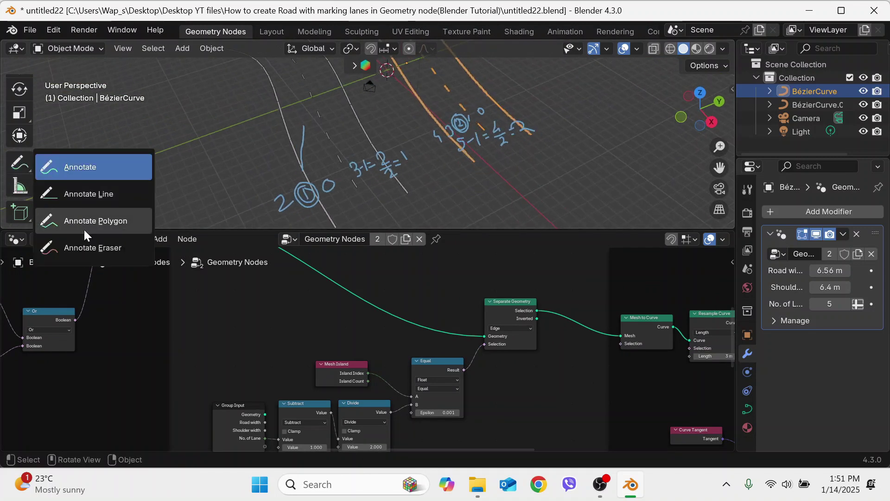
click(88, 248)
mouse_move(353, 171)
mouse_down()
mouse_move(313, 179)
mouse_move(314, 198)
mouse_move(529, 97)
mouse_move(570, 111)
mouse_up()
key(w)
click(562, 139)
middle_drag(580, 166, 473, 176)
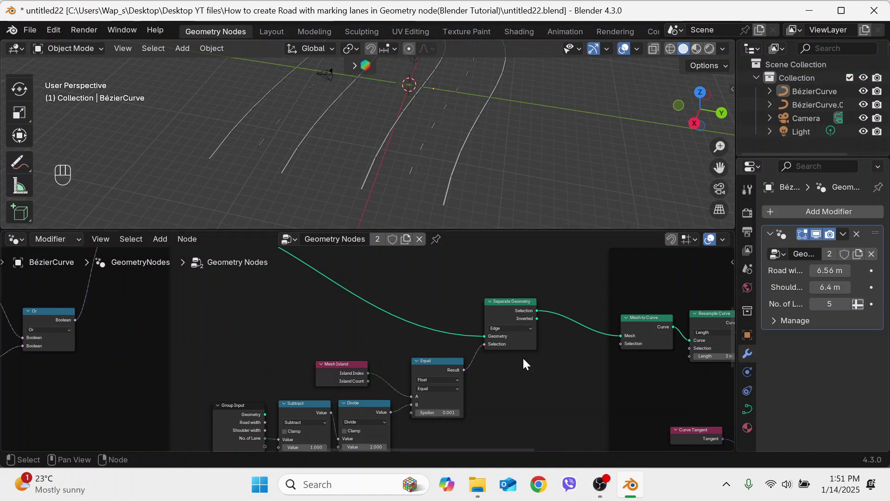
Change the Compare node's operation to Not Equal so the middle line is excluded from the dashes
middle_drag(477, 397, 479, 338)
click(449, 329)
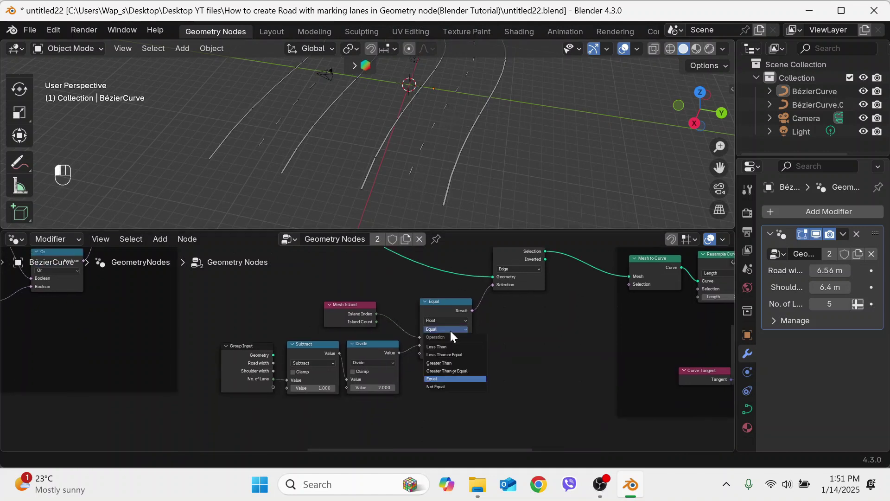
click(447, 387)
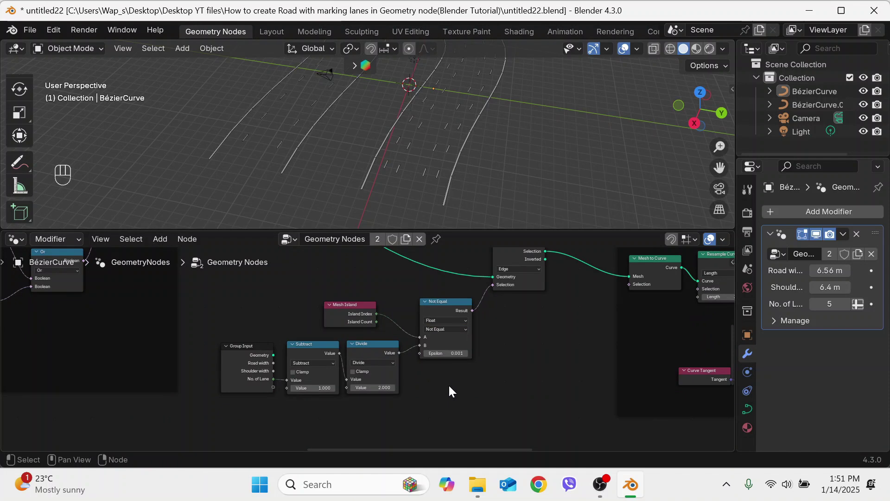
scroll(473, 383, down, 3)
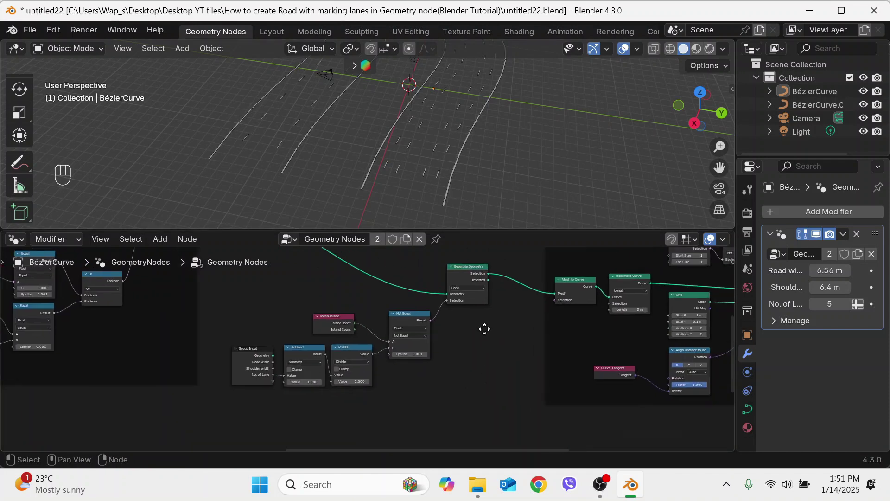
middle_drag(483, 328, 377, 342)
scroll(377, 345, down, 1)
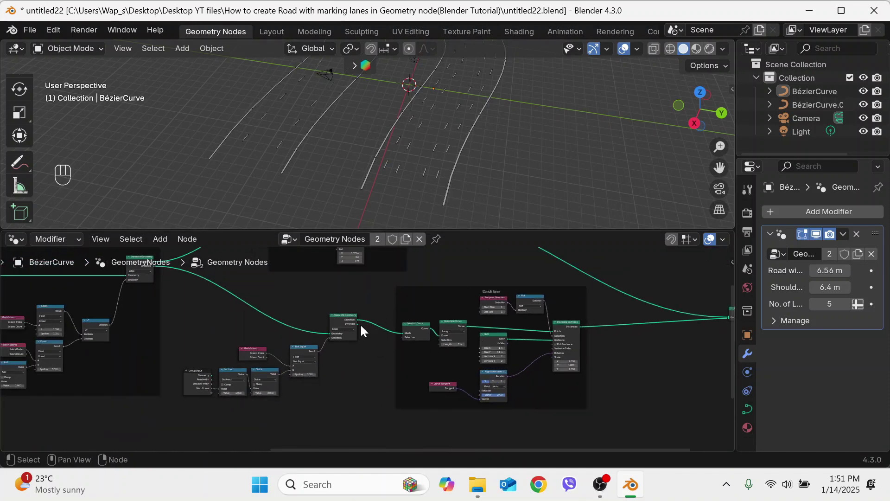
drag(357, 323, 360, 327)
drag(373, 391, 448, 415)
key(Escape)
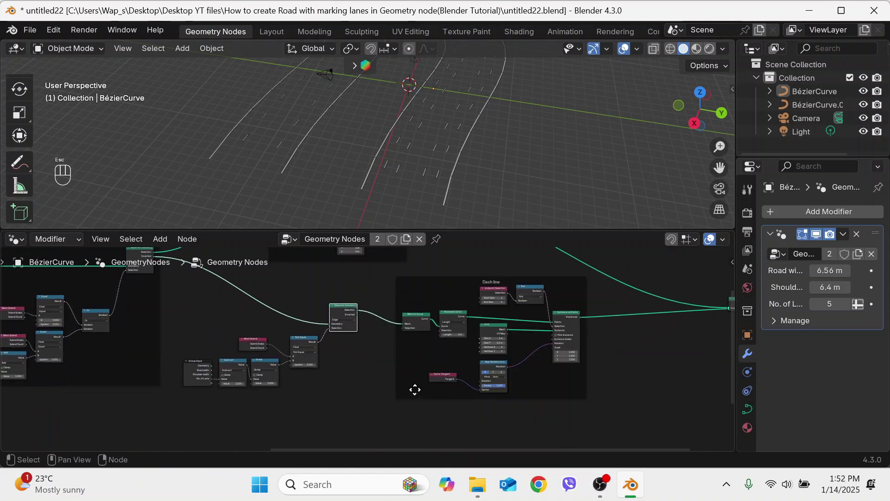
Restore the Not Equal operation on the Compare node that drives the dash line selection
scroll(413, 319, up, 2)
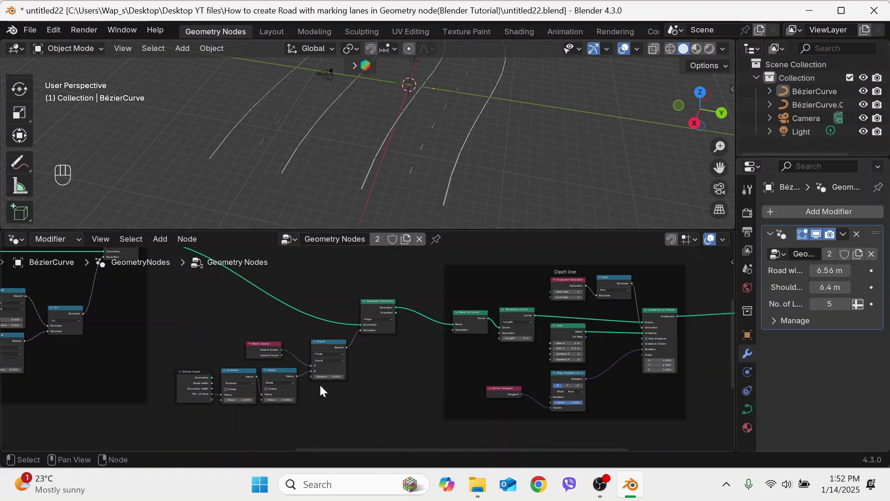
scroll(319, 383, up, 2)
click(302, 364)
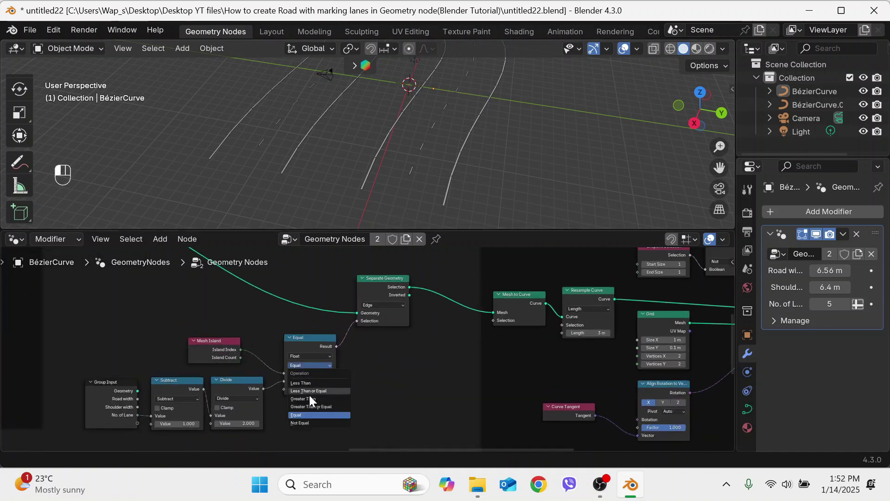
click(319, 428)
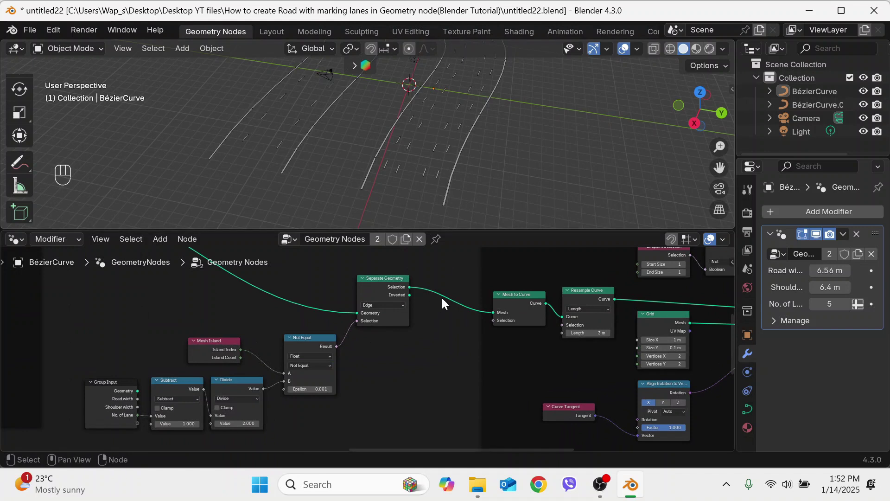
Copy the Edge yellow lane marking frame with its nodes and place the duplicate below the Dash line frame
scroll(452, 301, down, 3)
scroll(453, 299, down, 1)
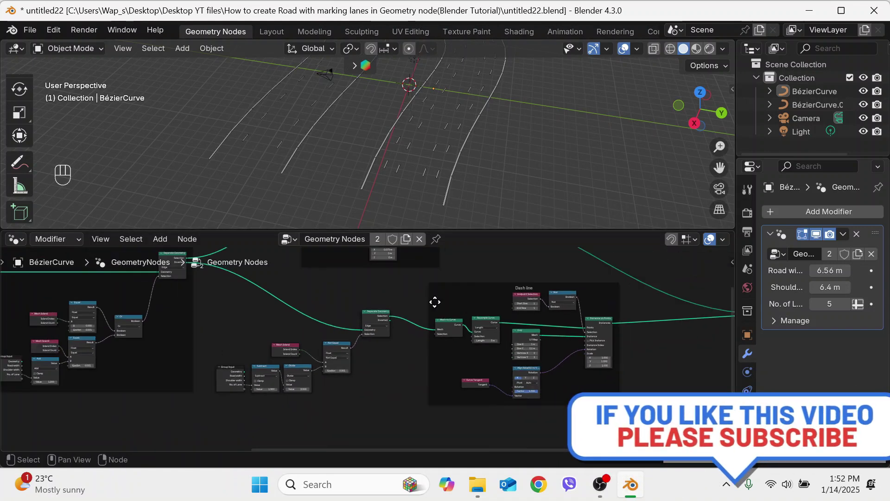
middle_drag(417, 290, 406, 362)
drag(445, 354, 295, 263)
key(ctrl+c)
middle_drag(484, 367, 436, 247)
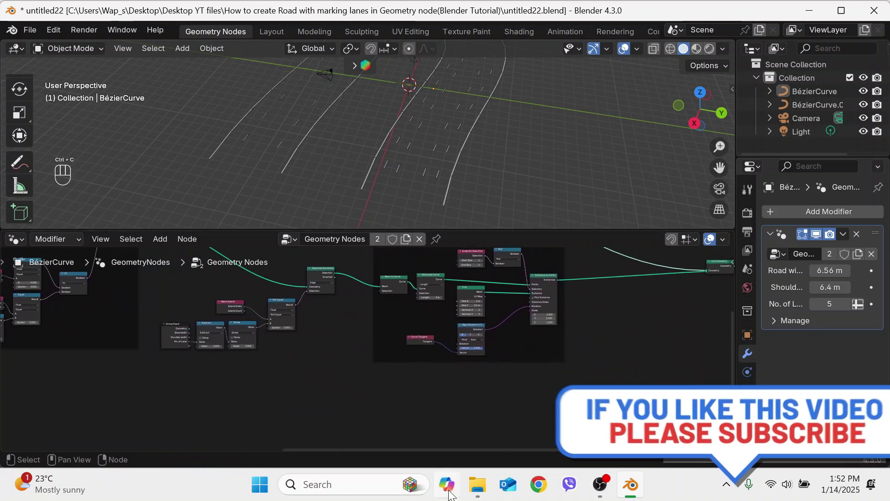
key(ctrl+v)
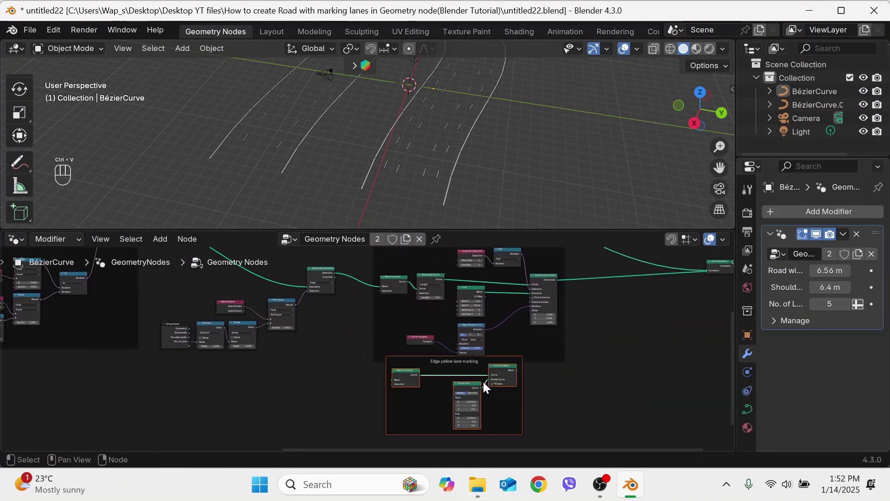
key(g)
click(526, 404)
click(605, 389)
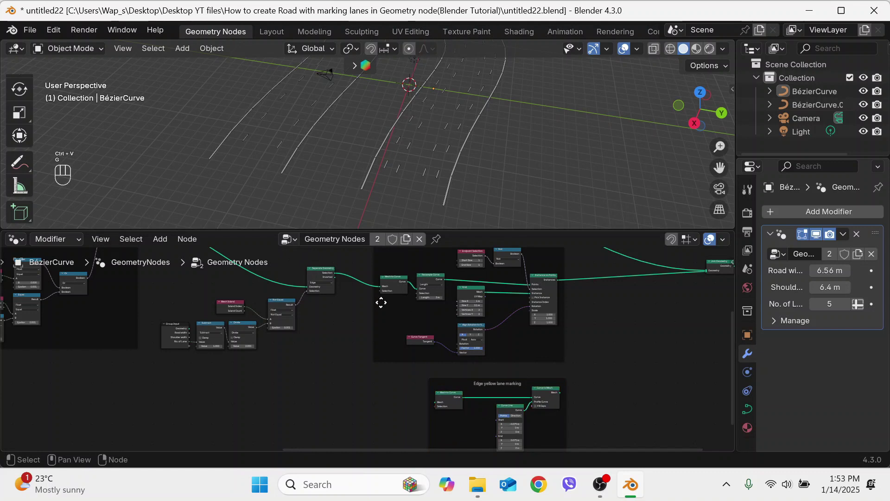
Connect Separate Geometry's Inverted output to the copied Mesh to Curve, and the copied Curve to Mesh to Join Geometry
scroll(331, 278, up, 2)
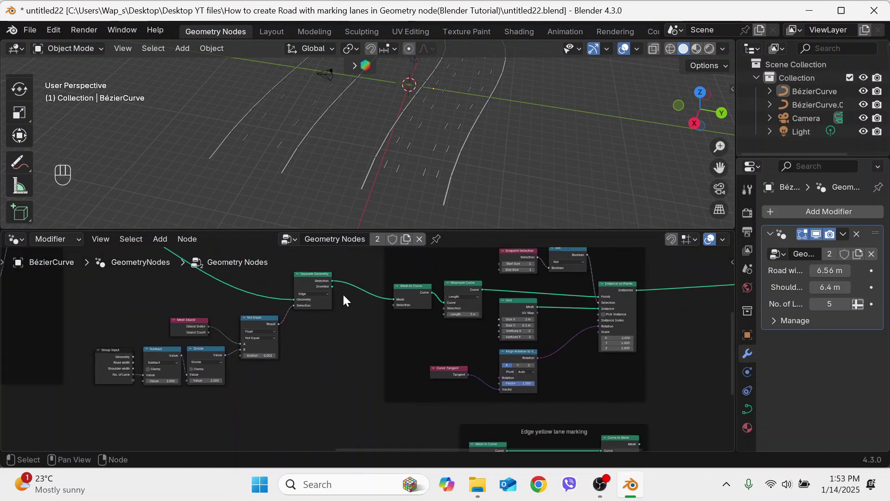
drag(332, 286, 469, 339)
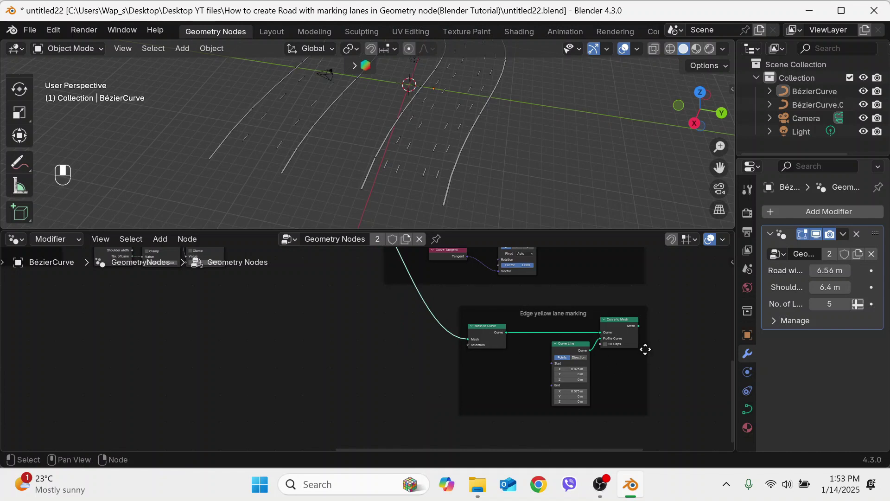
middle_drag(646, 348, 419, 413)
scroll(422, 407, down, 2)
drag(393, 397, 539, 280)
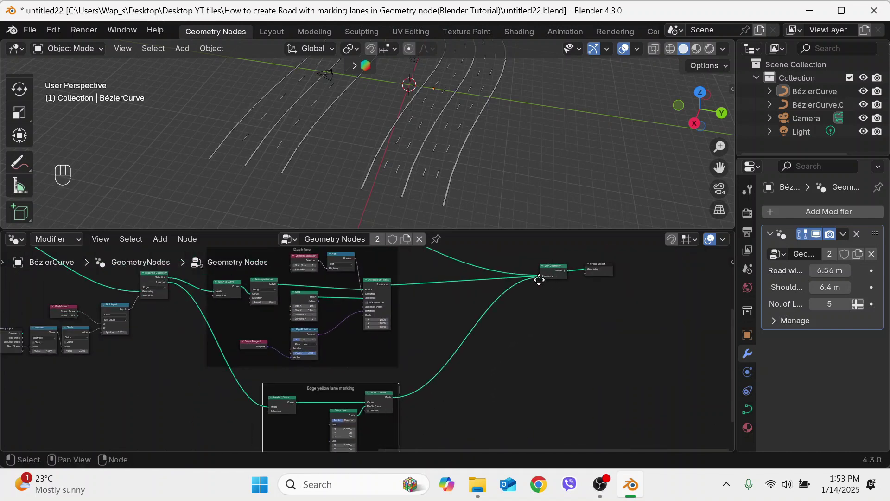
middle_drag(482, 135, 519, 139)
Relabel the copied frame as "Center lane"
click(369, 409)
key(F2)
text(C)
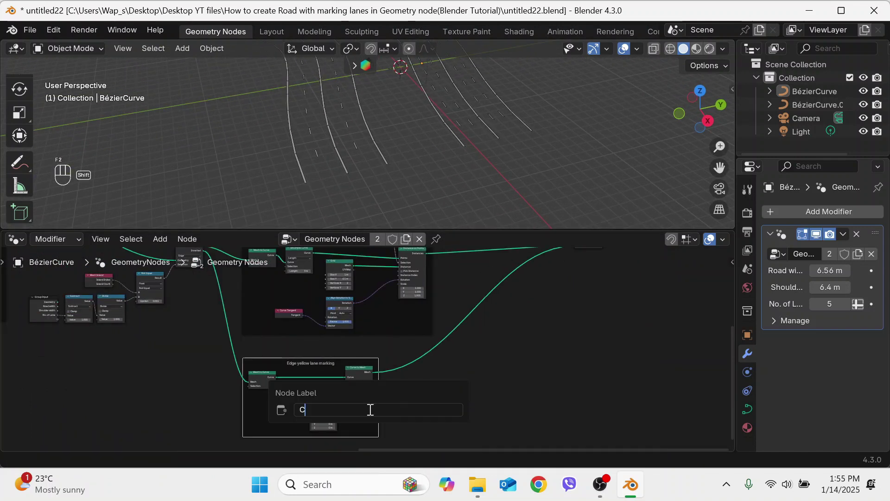
text(enter L)
key(Return)
scroll(371, 408, up, 3)
middle_drag(448, 380, 452, 375)
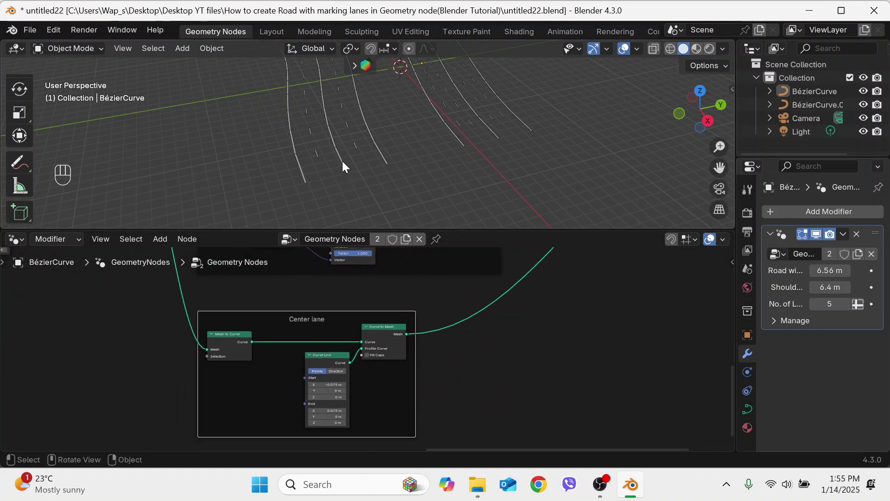
Set the Center lane Curve Line's start X to -0.15 m and end X to 0.15 m
click(360, 378)
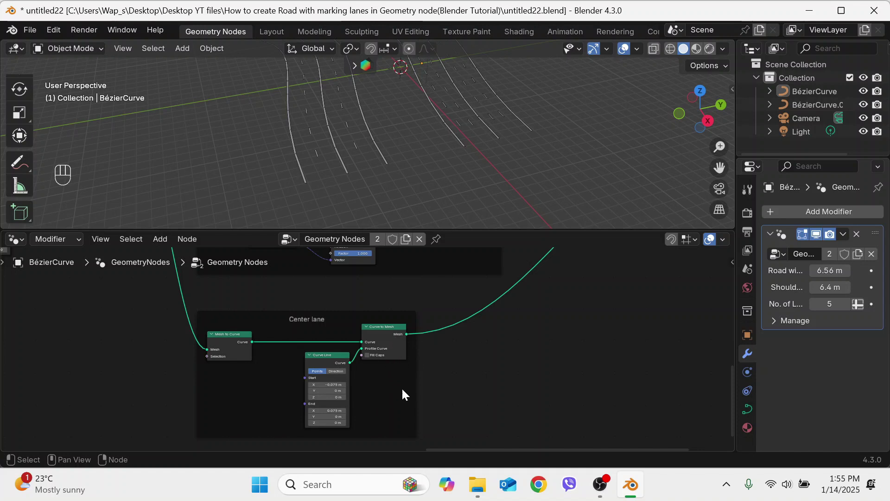
click(335, 386)
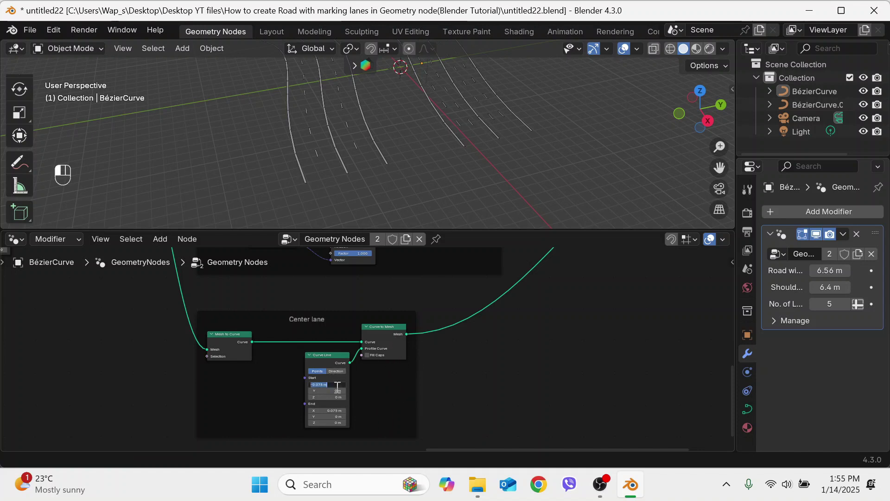
text(-0.15)
key(Return)
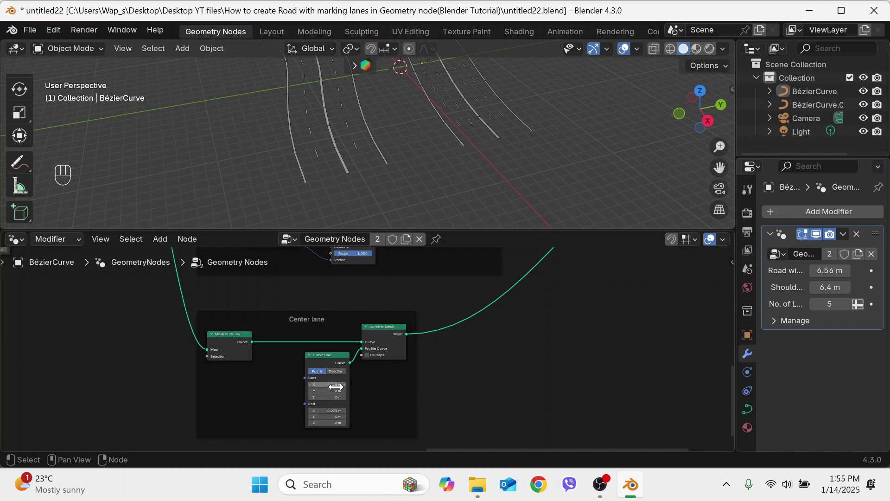
click(326, 411)
text(0)
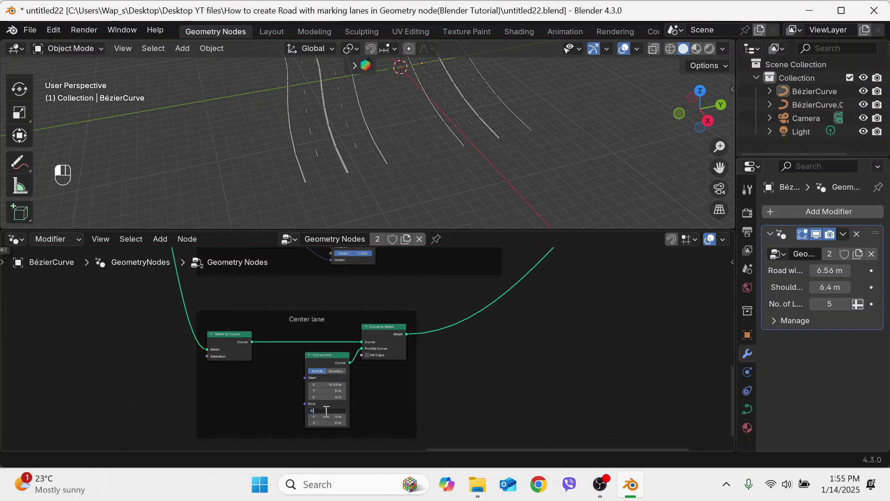
text(.15)
key(Return)
Insert a Delete Geometry node after Curve to Mesh in the Center lane frame
key(F3)
text(delete)
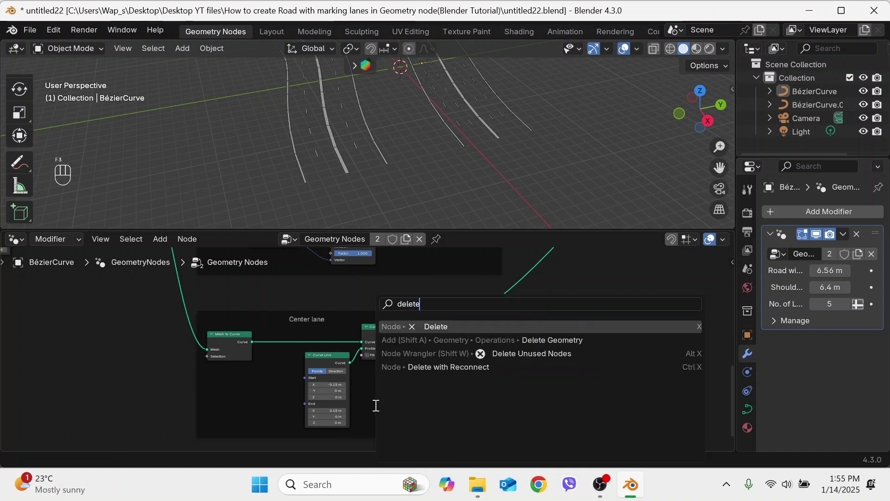
click(544, 342)
click(418, 325)
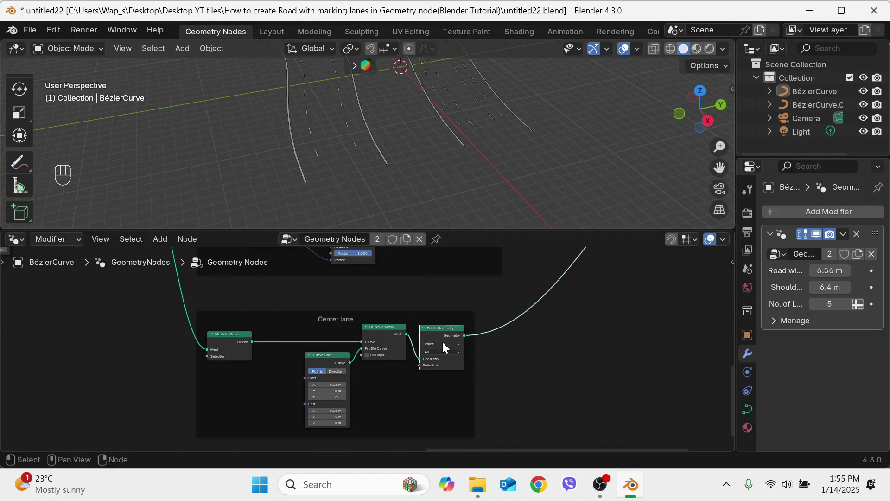
Set the Center lane Delete Geometry node's domain to Edge and add an Edge Vertices node below it
click(443, 347)
click(416, 399)
key(F3)
text(edge vert)
click(436, 327)
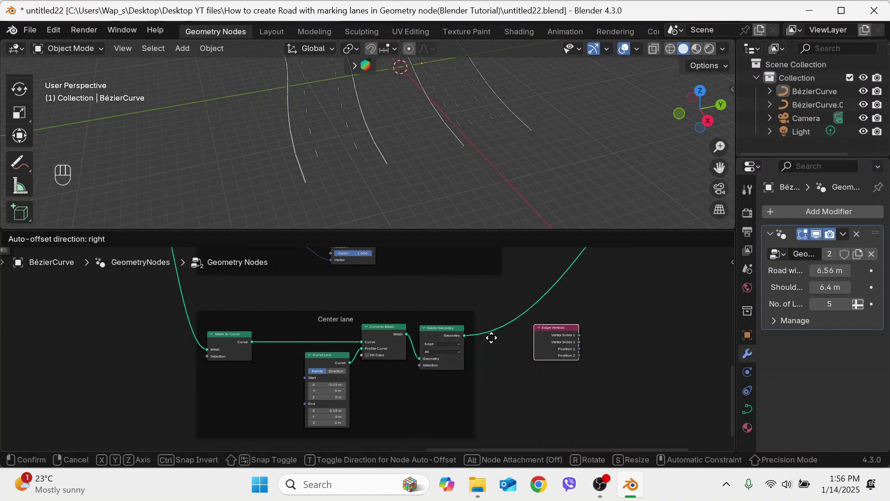
click(380, 380)
Add a Compare node in the Center lane frame and feed its A and B inputs from Edge Vertices' two Vertex Index outputs
click(436, 390)
key(F3)
text(co)
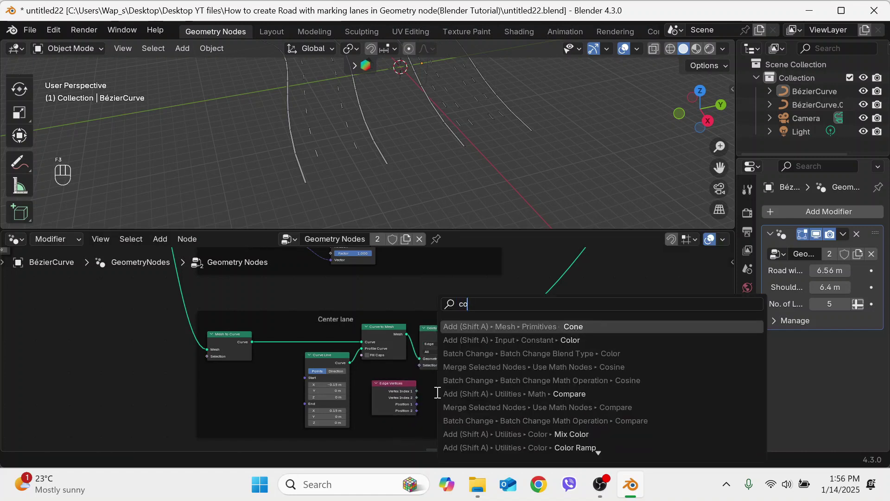
text(mpare)
click(510, 326)
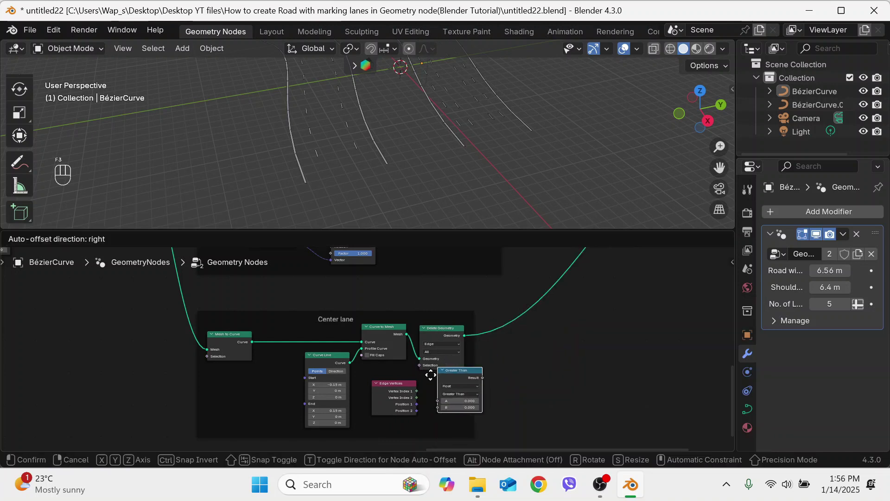
click(420, 384)
drag(415, 391, 425, 419)
Set the Compare node to Equal with Epsilon 1 and connect its Result to Delete Geometry's Selection, stacking the helper nodes below it
click(448, 406)
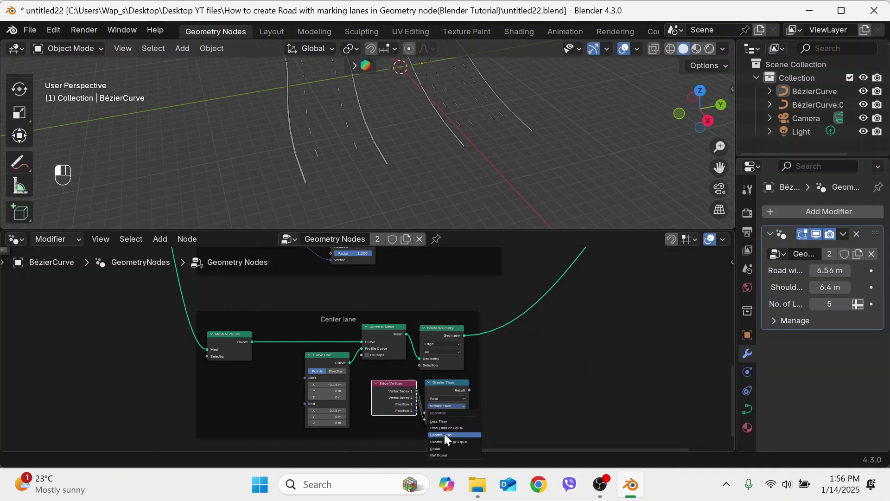
click(448, 445)
click(455, 423)
text(1)
key(Return)
drag(470, 391, 419, 366)
drag(396, 393, 452, 320)
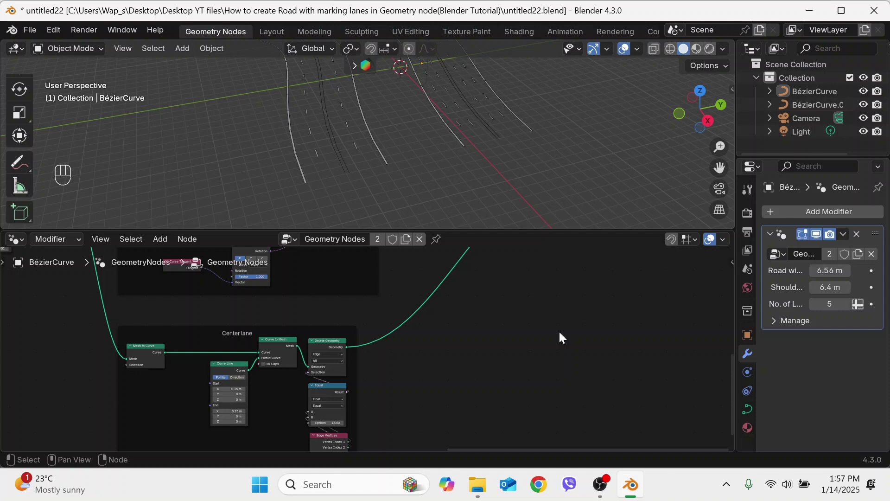
Insert a second Curve to Mesh node on the link after the Center lane Delete Geometry node
key(F3)
text(curve t)
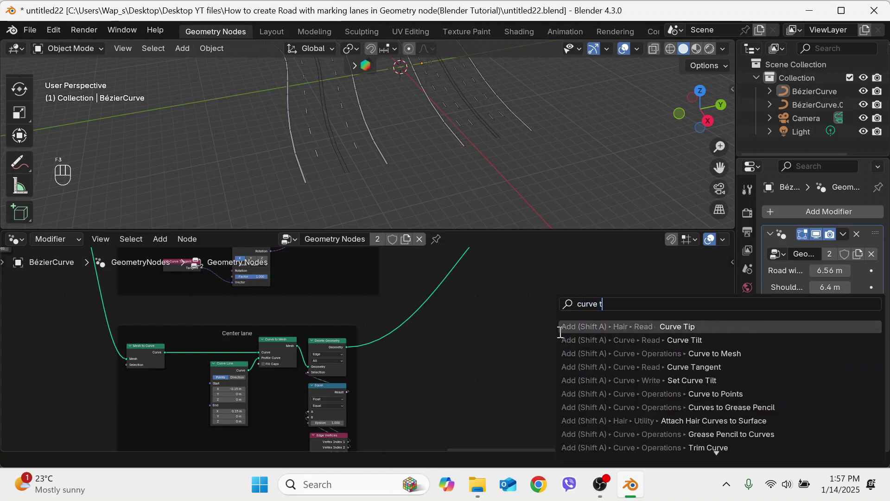
text(o mesh)
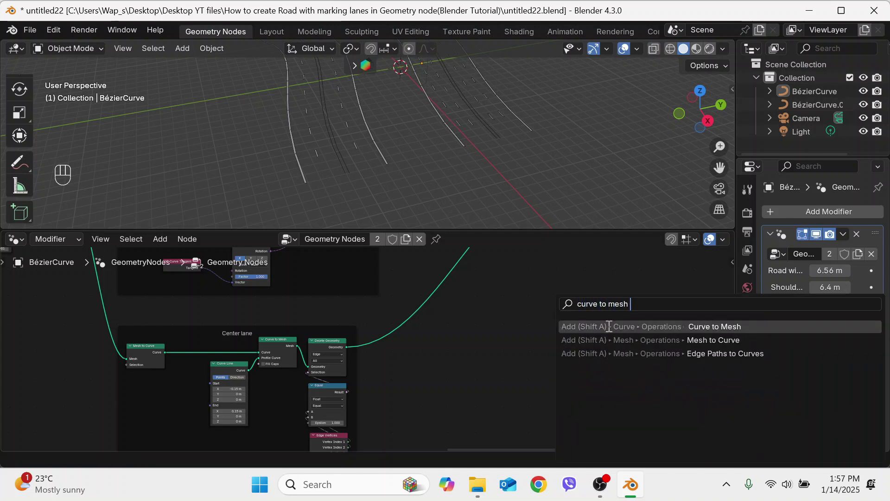
click(609, 327)
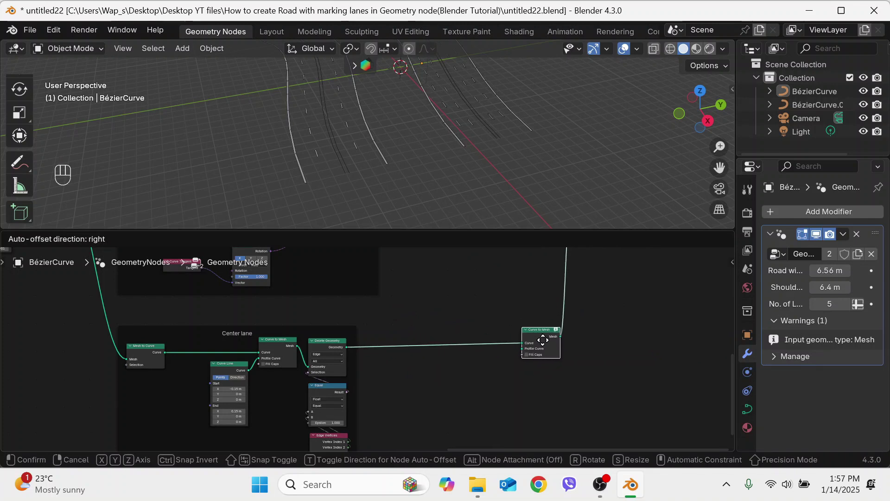
click(545, 349)
Insert a Mesh to Curve node between Delete Geometry and the new Curve to Mesh node
key(F3)
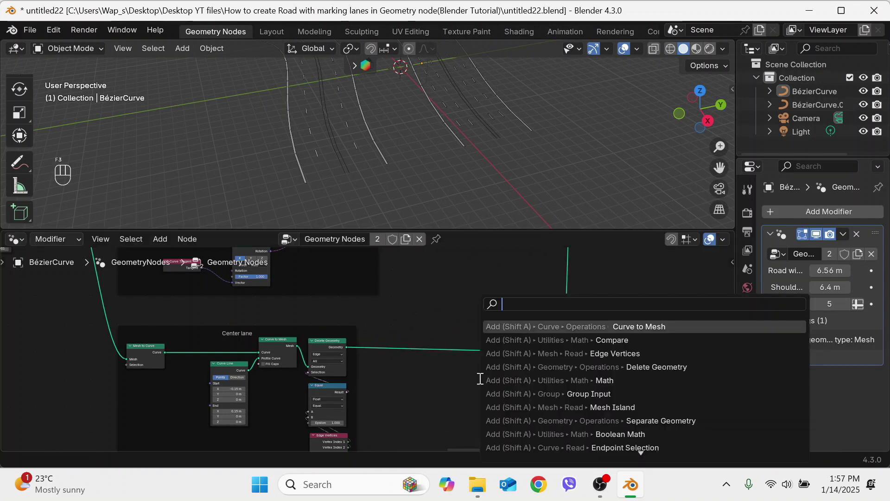
text(mesh to curve)
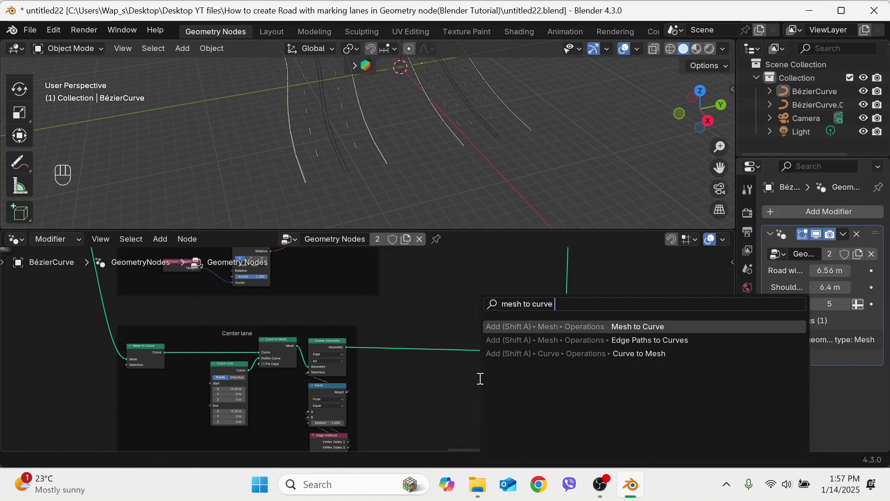
key(Return)
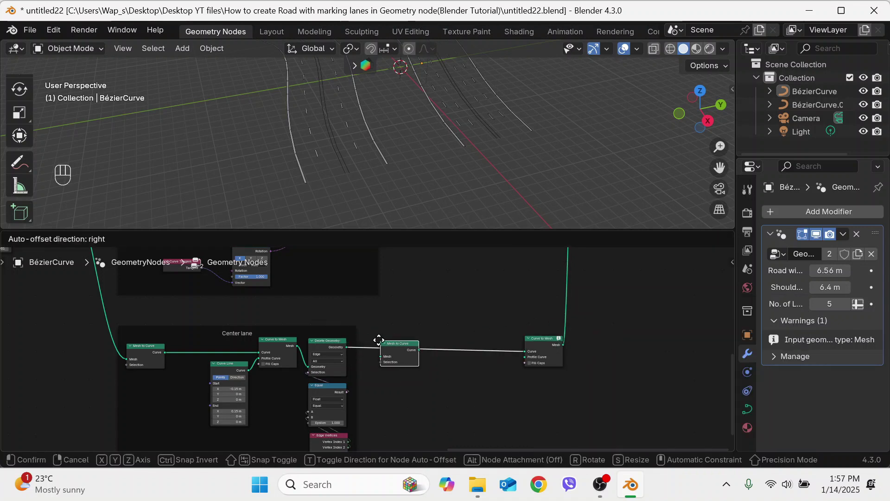
click(447, 341)
drag(544, 347, 541, 342)
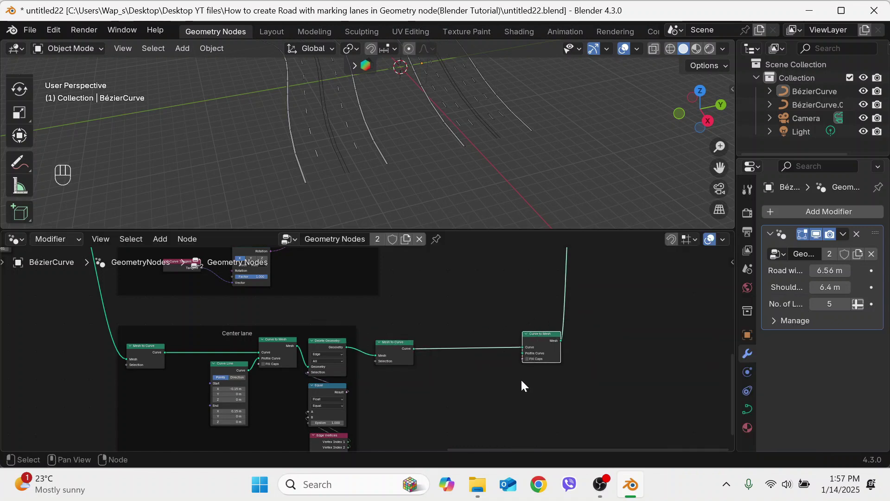
Add a Curve Line node and connect it to the new Curve to Mesh node's Profile Curve
key(F3)
text(curve)
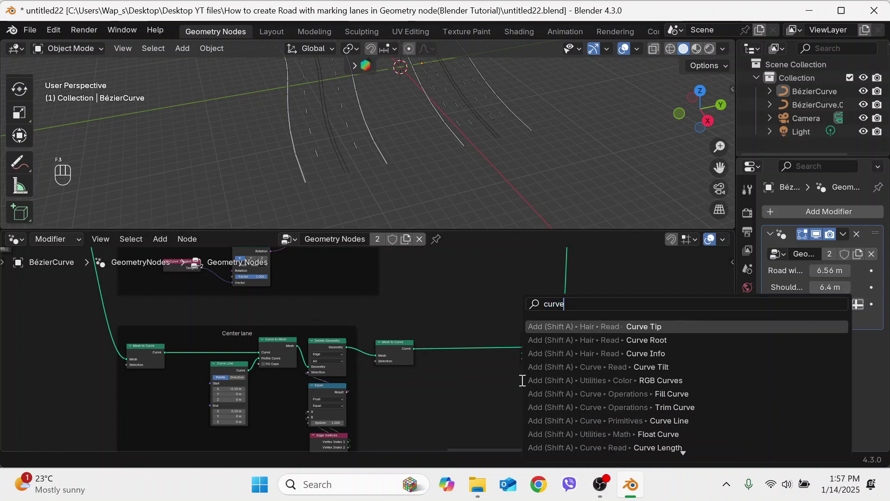
text( line)
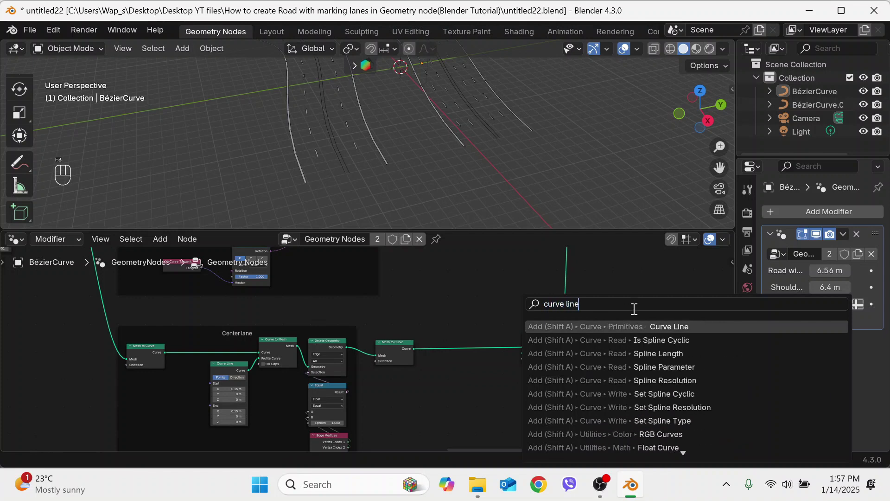
click(656, 326)
click(480, 366)
mouse_move(506, 371)
mouse_down()
mouse_move(524, 353)
mouse_move(496, 369)
mouse_up()
scroll(529, 371, up, 2)
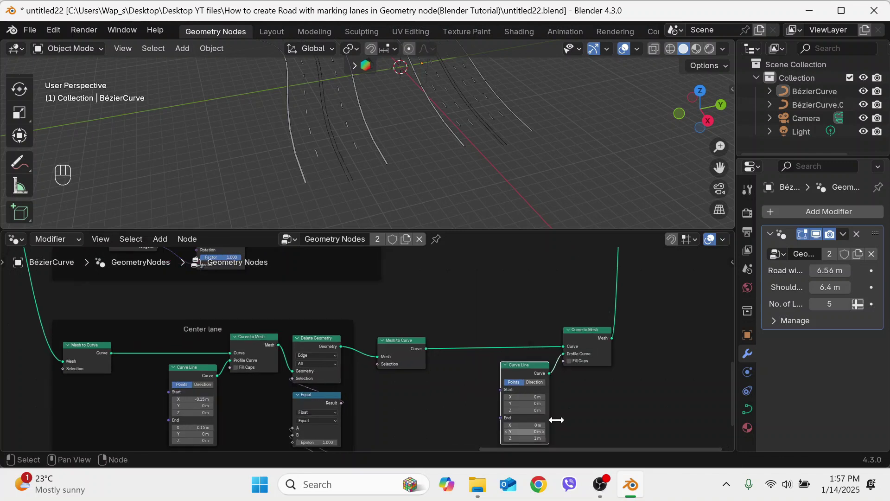
Set the new Curve Line's start X to -0.075 m, end X to 0.15/2 m and end Z to 0 m
click(516, 359)
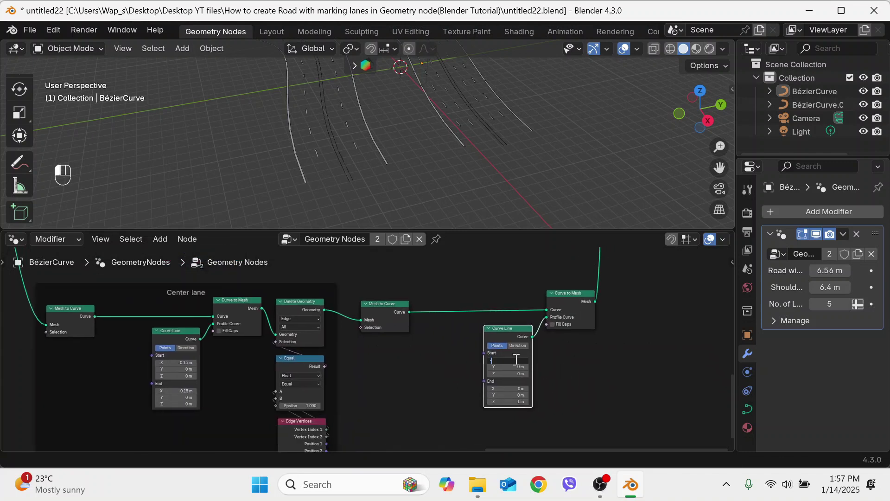
key(Return)
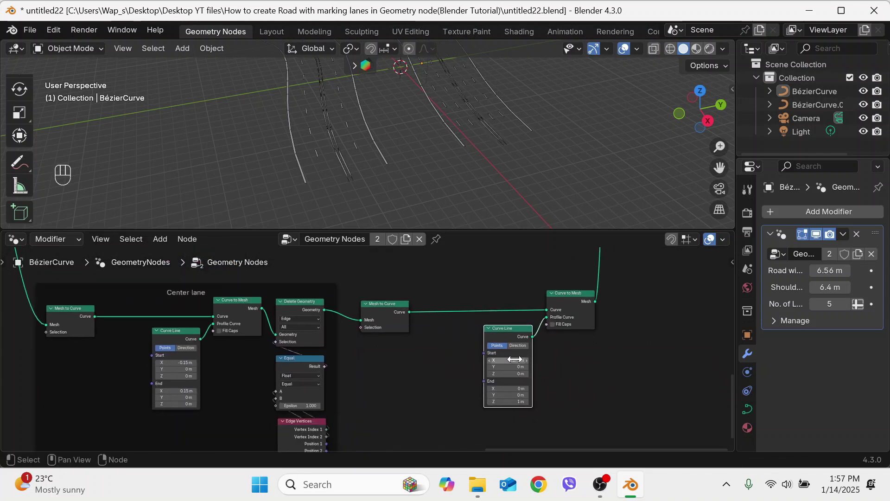
click(519, 388)
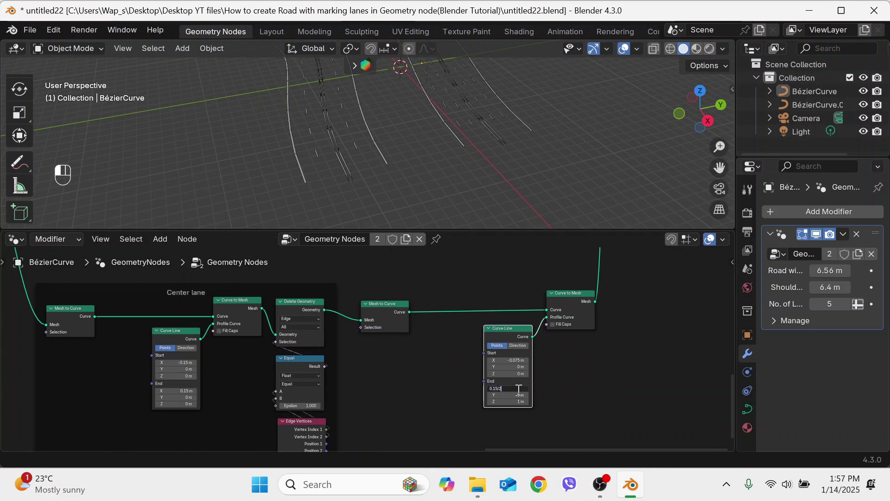
key(Return)
click(518, 403)
text(0)
key(Return)
Move the new Mesh to Curve, Curve Line and Curve to Mesh nodes together into the Center lane frame's layout
scroll(479, 335, down, 2)
drag(375, 319, 399, 314)
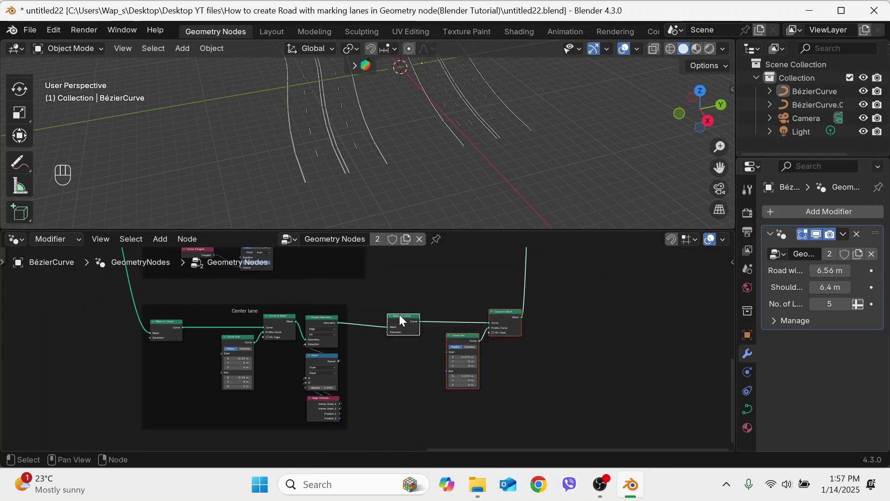
key(g)
key(g)
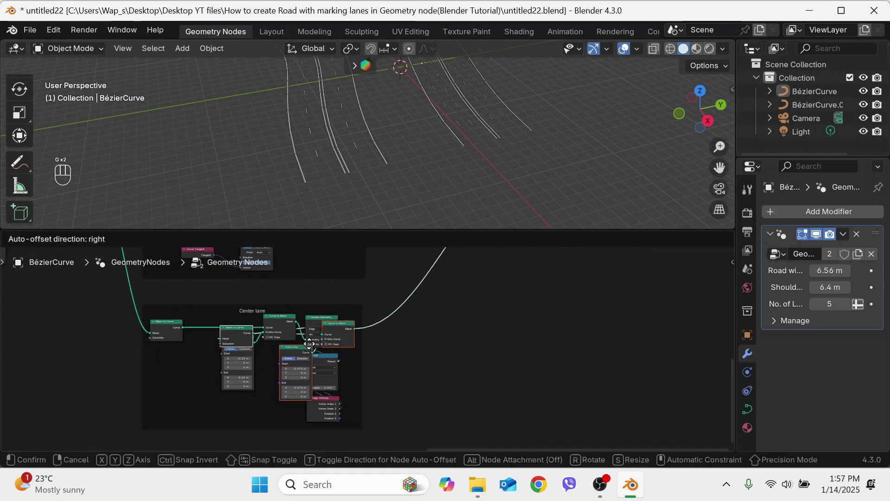
click(436, 338)
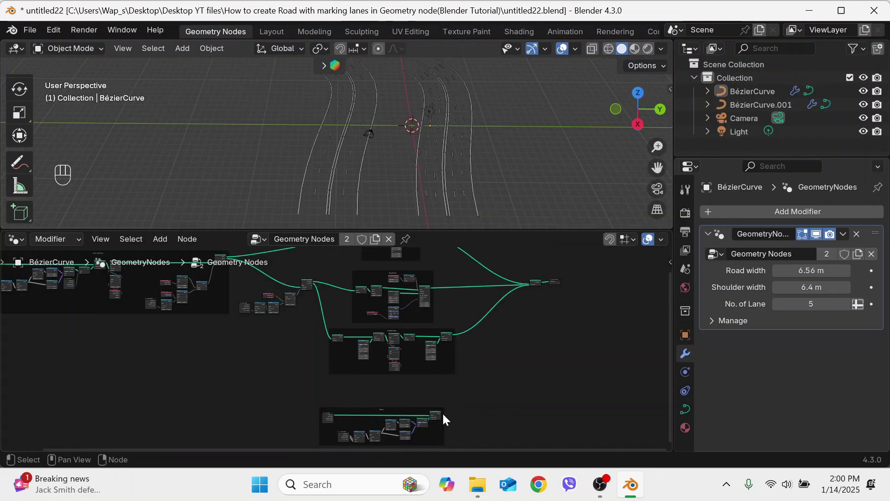
Connect the road surface frame's output to the final Join Geometry node and delete the BézierCurve object
drag(442, 412, 529, 284)
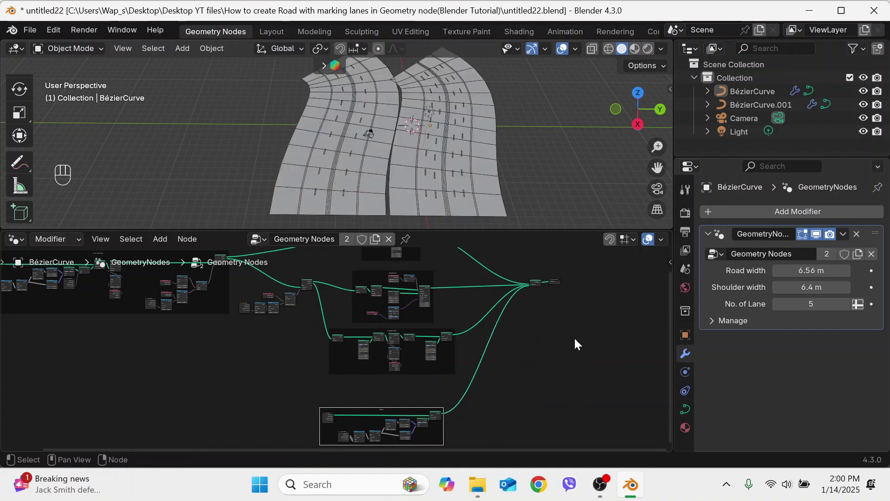
click(499, 177)
key(x)
click(497, 175)
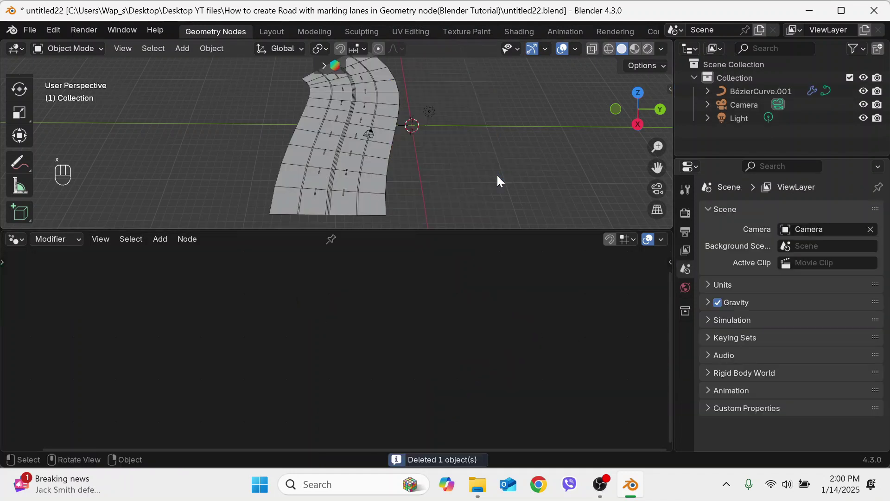
Select the remaining BézierCurve.001 road and set its Road width to 10 m and Shoulder width to 2 m
click(361, 156)
middle_drag(361, 156, 473, 158)
click(473, 158)
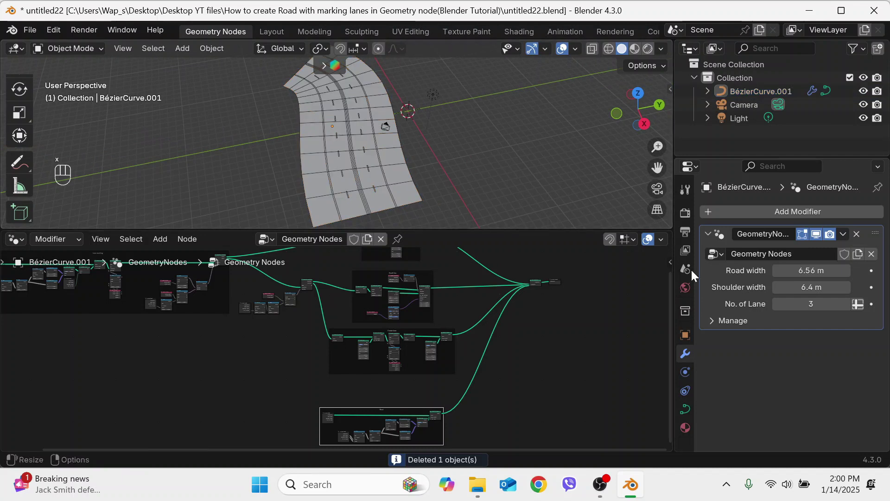
click(807, 271)
text(10)
key(Return)
click(811, 287)
text(1)
key(Return)
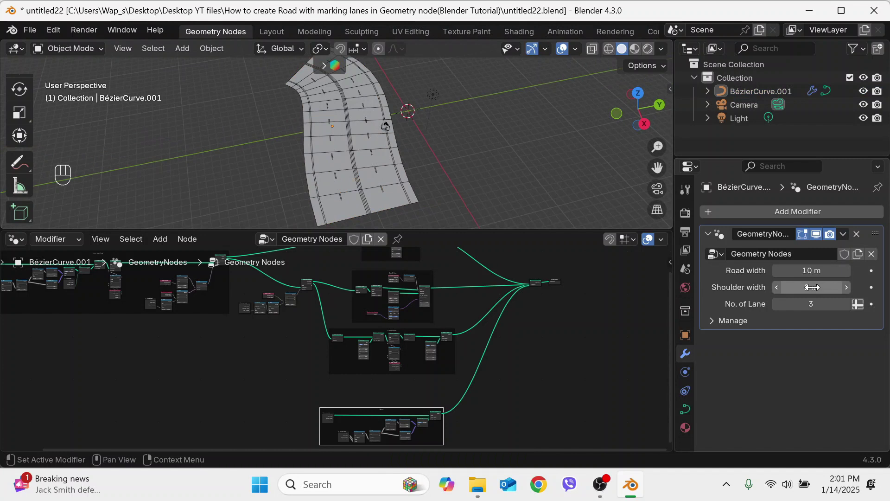
Try fewer lanes on the road by lowering No. of Lane to 2, and raise it to 5
click(777, 304)
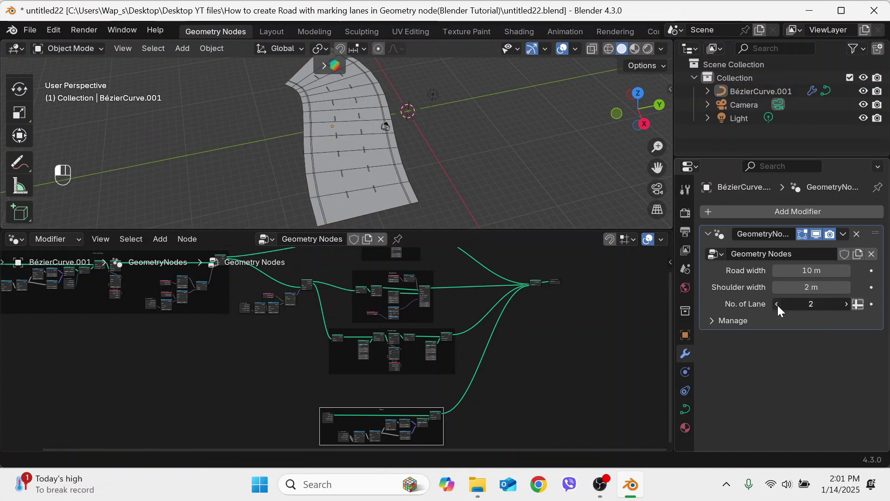
click(777, 304)
click(844, 305)
click(844, 305)
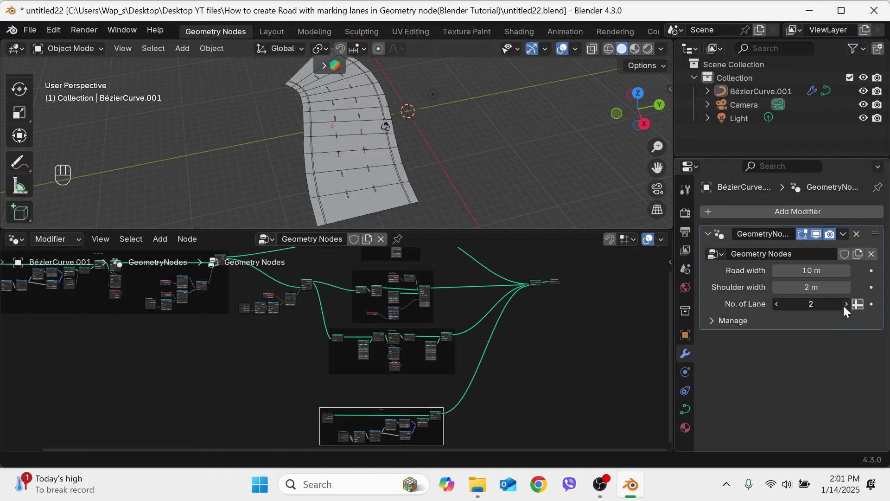
click(844, 305)
click(844, 305)
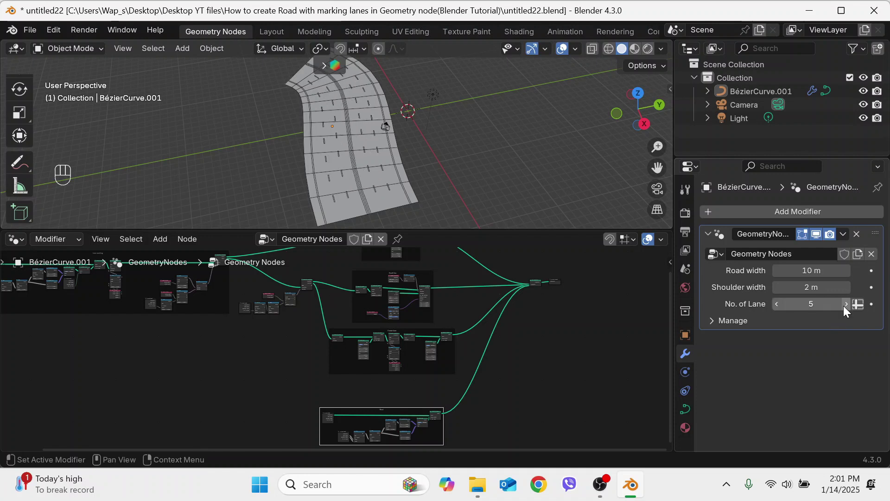